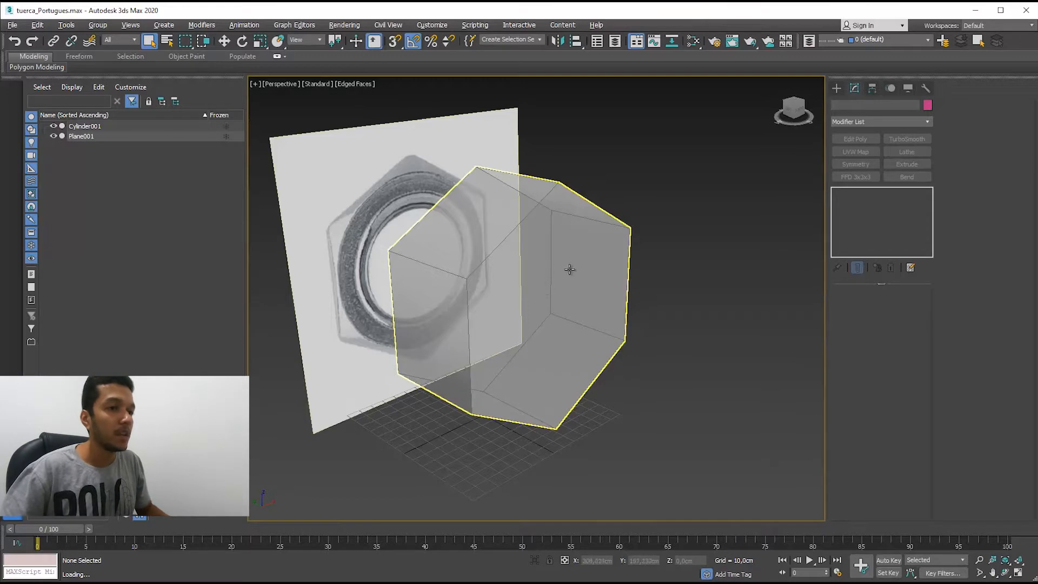
# Switch the Edit Poly modifier on Cylinder001 to polygon editing and select the front hexagonal face.
pyautogui.keyDown('alt'); pyautogui.moveTo(548, 276); pyautogui.dragTo(601, 297, button='middle'); pyautogui.keyUp('alt')
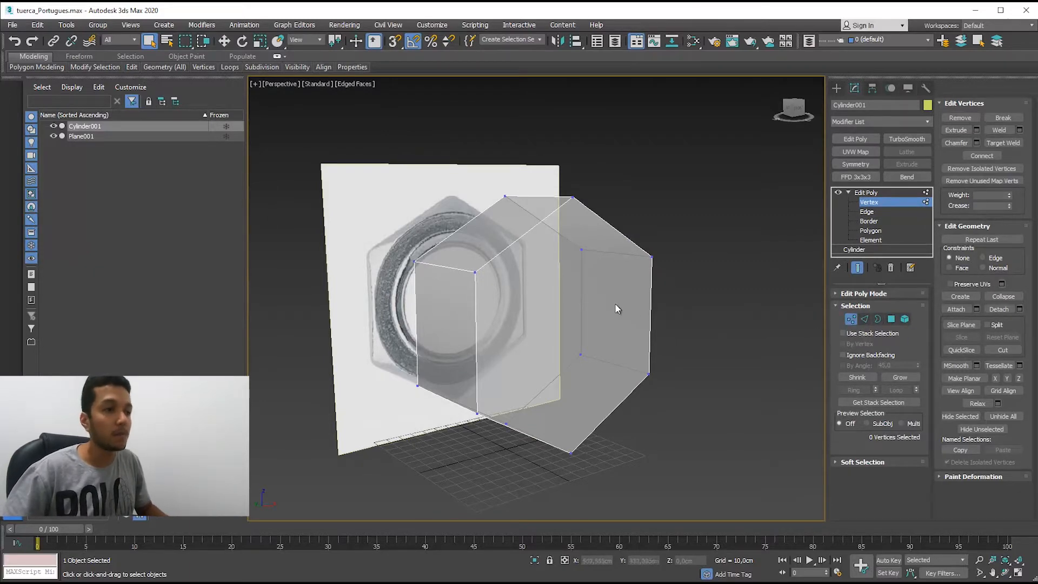
pyautogui.click(891, 319)
pyautogui.click(574, 325)
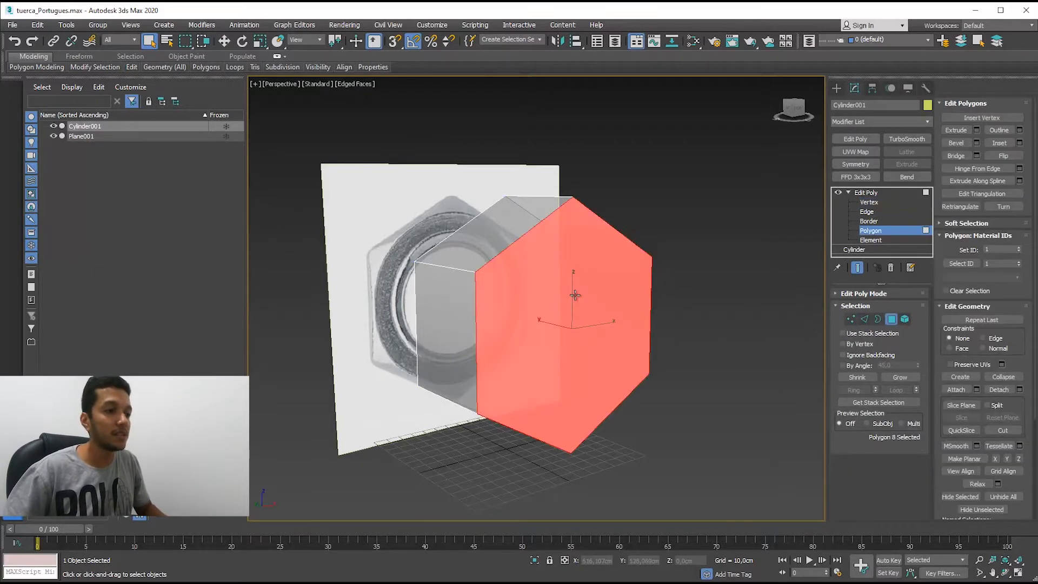
pyautogui.press('w')
pyautogui.keyDown('alt'); pyautogui.moveTo(573, 325); pyautogui.dragTo(542, 336, button='middle'); pyautogui.keyUp('alt')
pyautogui.moveTo(547, 328); pyautogui.dragTo(517, 323)
pyautogui.rightClick(536, 326)
pyautogui.keyDown('alt'); pyautogui.moveTo(546, 331); pyautogui.dragTo(528, 336, button='middle'); pyautogui.keyUp('alt')
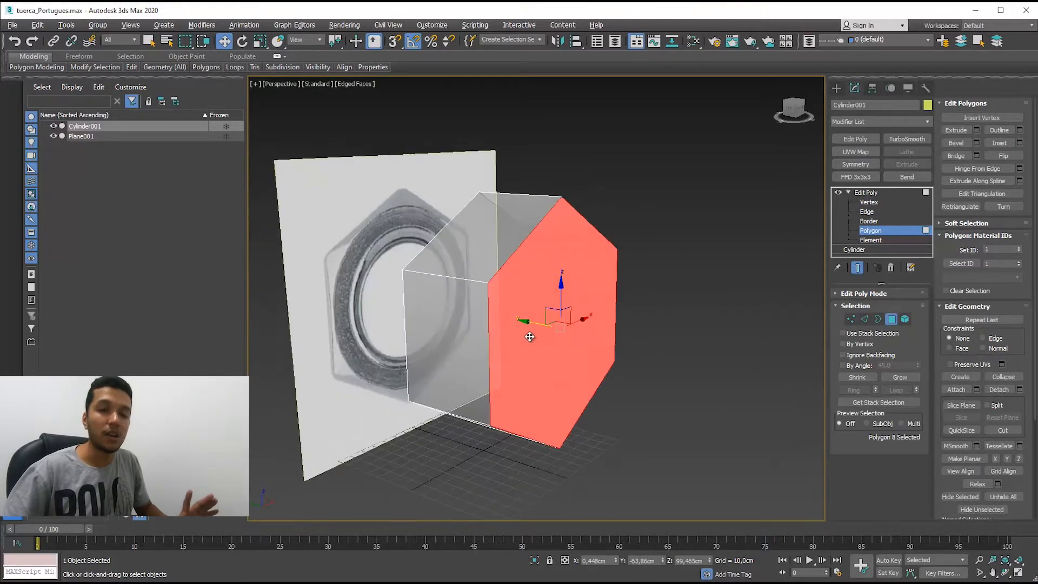
pyautogui.click(618, 328)
pyautogui.keyDown('alt'); pyautogui.moveTo(590, 344); pyautogui.dragTo(552, 346, button='middle'); pyautogui.keyUp('alt')
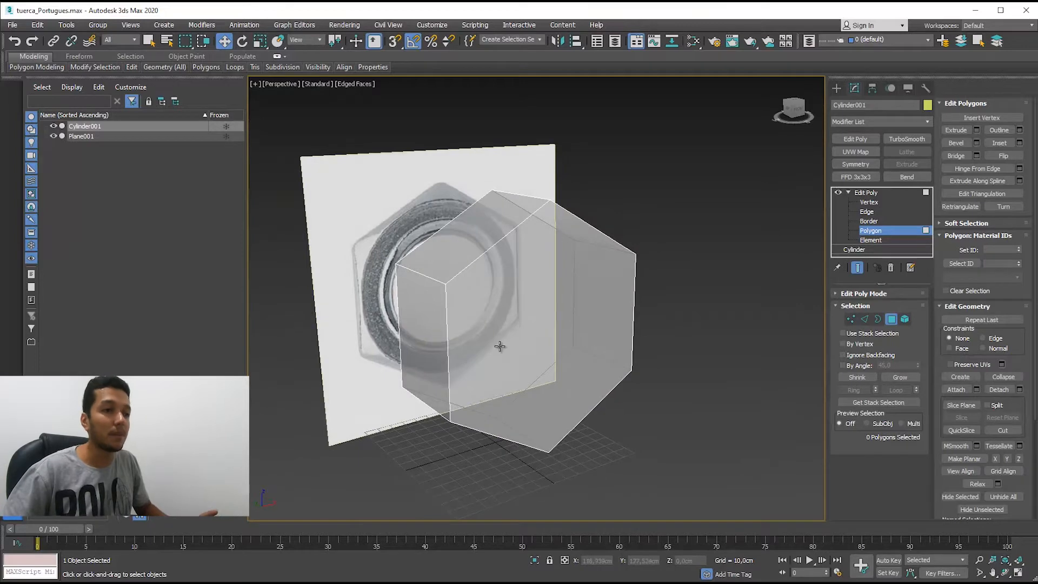
# Examine the nut photo in Windows Photo Viewer, compare it with the cylinder's sides, and switch to the side-face sketch in Paint.
pyautogui.hotkey('alt', 'Tab')
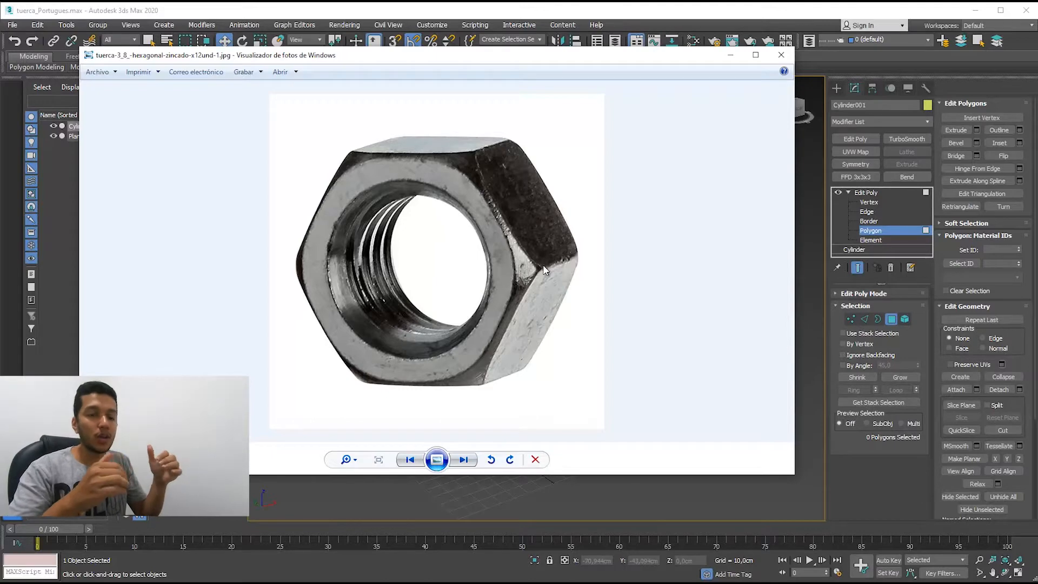
pyautogui.hotkey('alt', 'Tab')
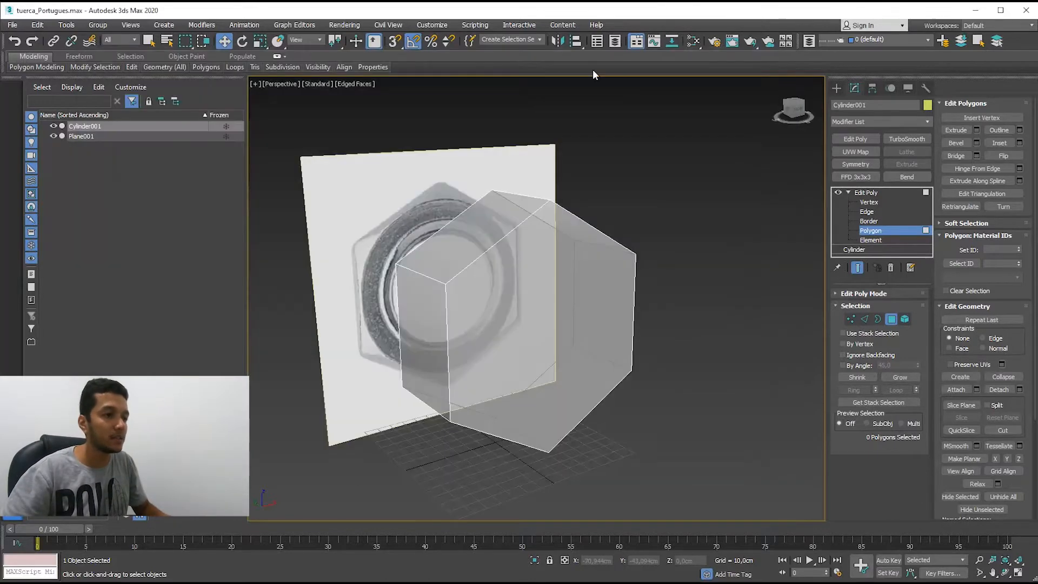
pyautogui.keyDown('alt'); pyautogui.moveTo(523, 407); pyautogui.dragTo(536, 256, button='middle'); pyautogui.keyUp('alt')
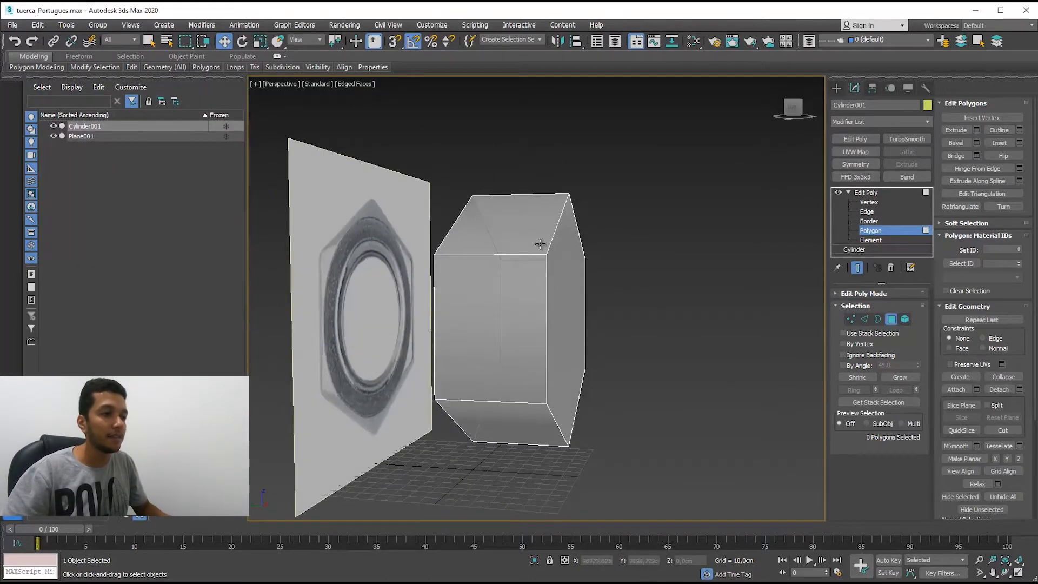
pyautogui.keyDown('alt'); pyautogui.moveTo(549, 350); pyautogui.dragTo(527, 348, button='middle'); pyautogui.keyUp('alt')
pyautogui.hotkey('alt', 'x')
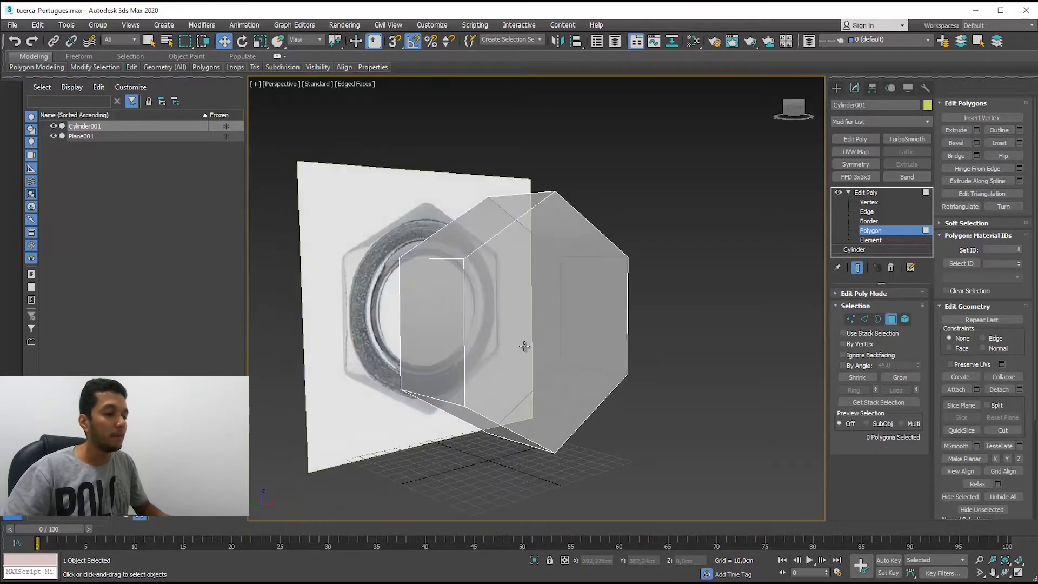
pyautogui.hotkey('alt', 'Tab')
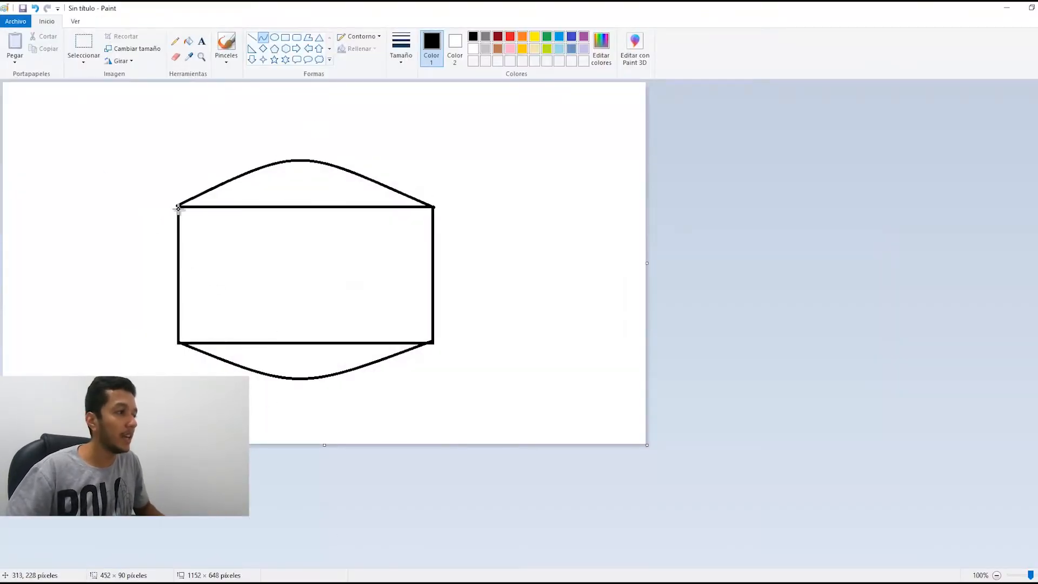
pyautogui.click(226, 45)
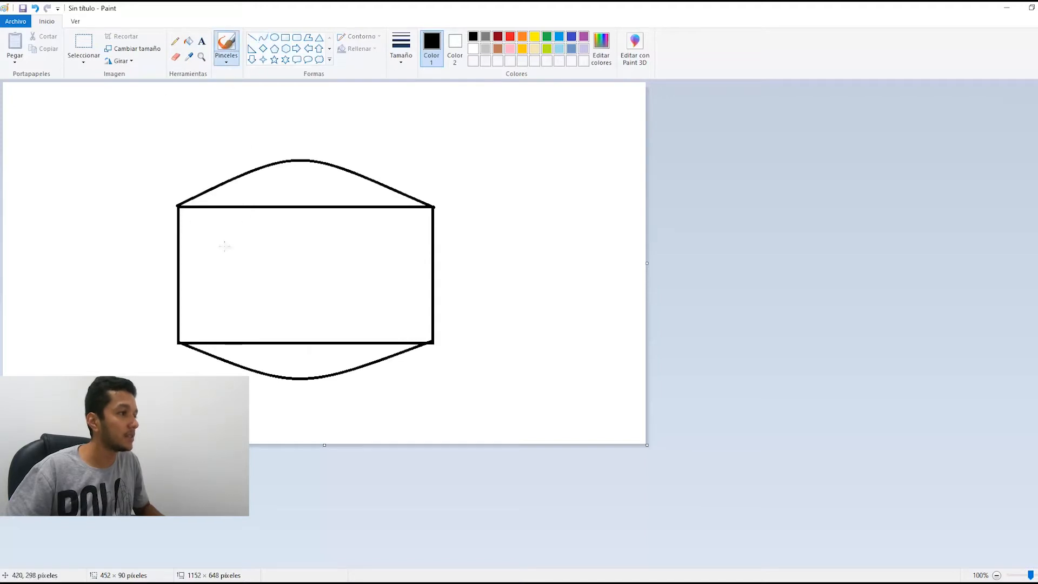
pyautogui.moveTo(193, 232)
pyautogui.mouseDown()
pyautogui.moveTo(274, 236)
pyautogui.moveTo(363, 263)
pyautogui.moveTo(370, 289)
pyautogui.mouseUp()
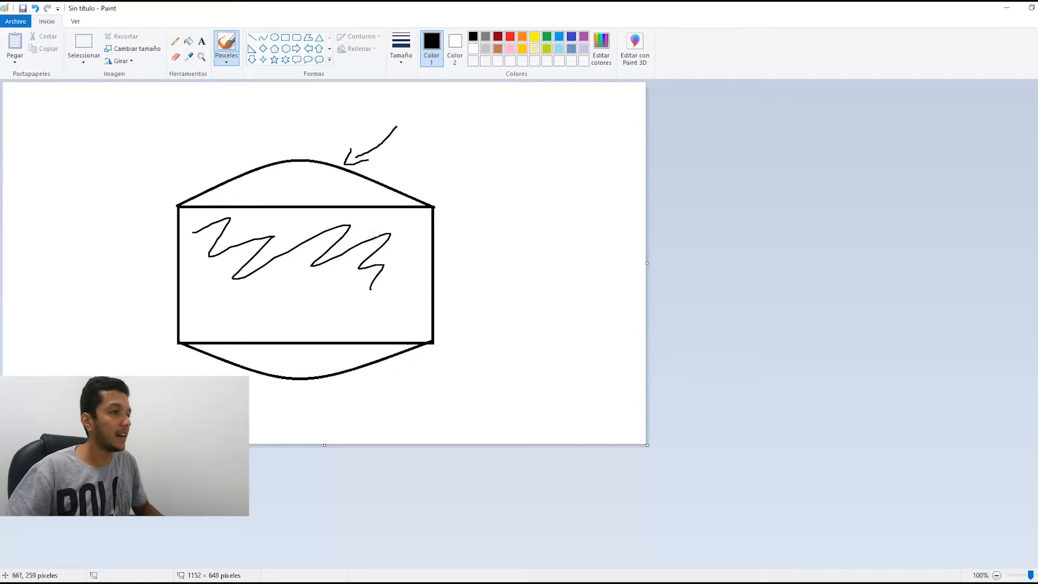
pyautogui.hotkey('ctrl', 'z')
pyautogui.hotkey('ctrl', 'z')
pyautogui.hotkey('ctrl', 'z')
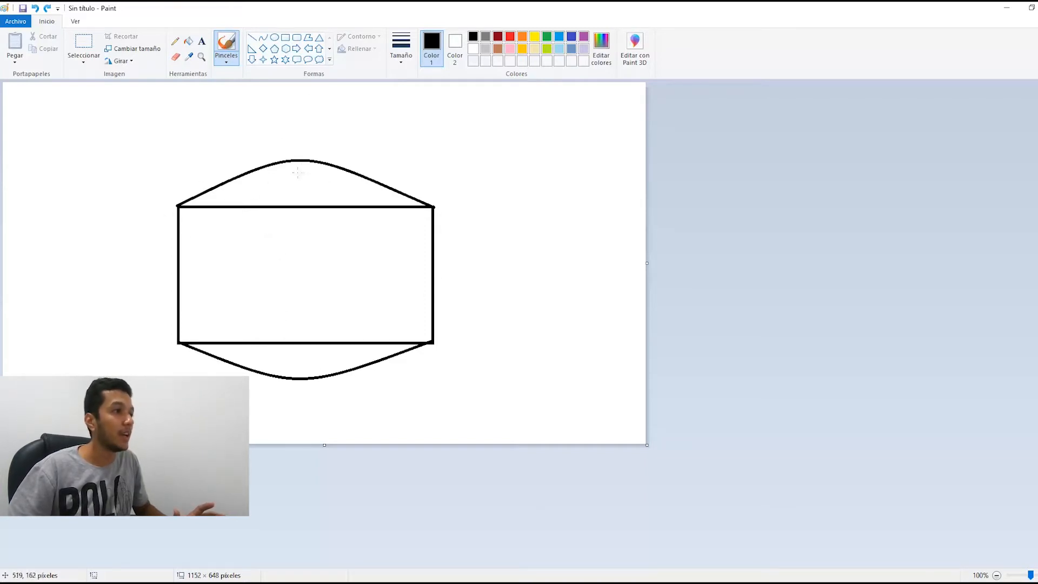
# Draw a vertical line about 397 px long through the sketch's middle, from the upper curve's peak to the lower curve's lowest point.
pyautogui.click(252, 37)
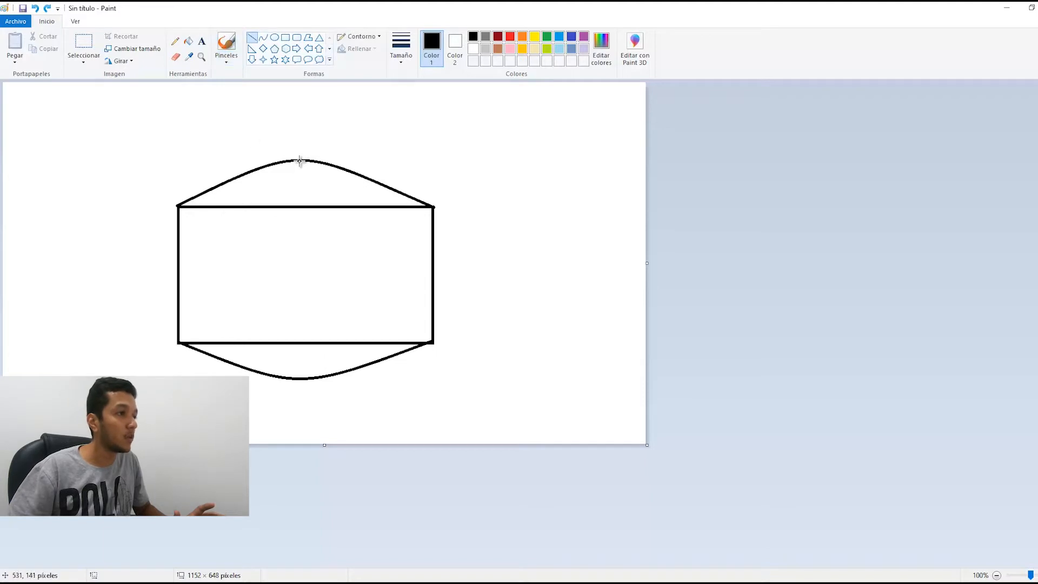
pyautogui.moveTo(300, 162); pyautogui.dragTo(299, 379)
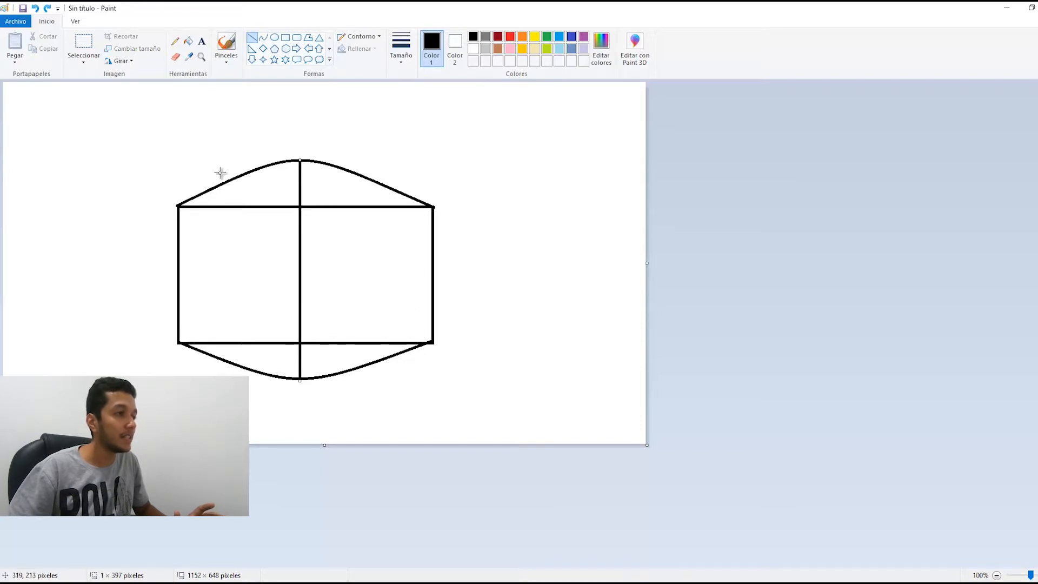
pyautogui.moveTo(178, 206); pyautogui.dragTo(299, 161)
pyautogui.moveTo(429, 207); pyautogui.dragTo(300, 161)
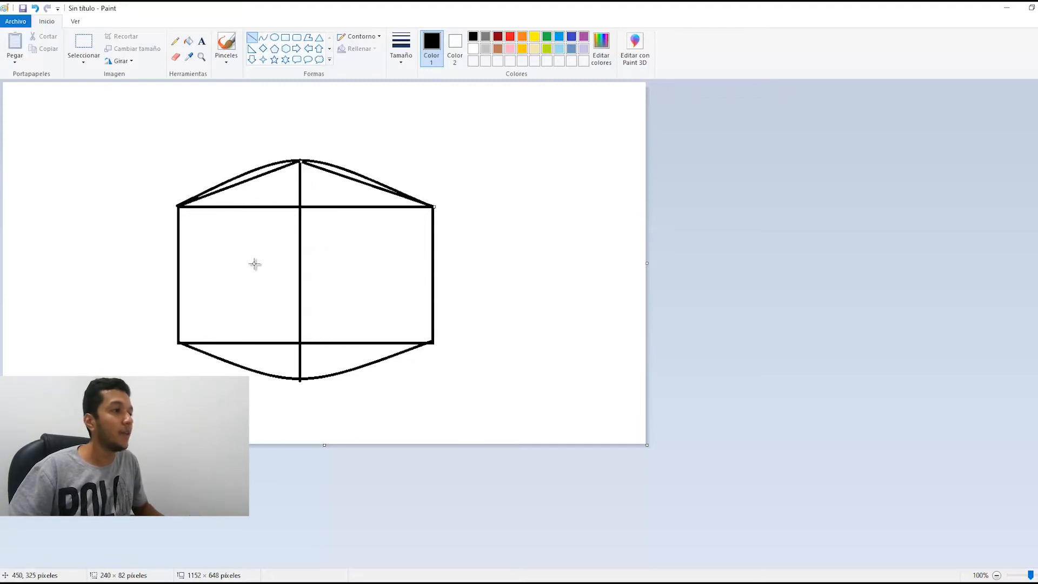
pyautogui.hotkey('ctrl', 'z')
pyautogui.hotkey('ctrl', 'z')
# Draw two more vertical lines between the upper and lower curves, one midway on each side of the centre line.
pyautogui.moveTo(244, 174); pyautogui.dragTo(243, 366)
pyautogui.moveTo(361, 176); pyautogui.dragTo(365, 363)
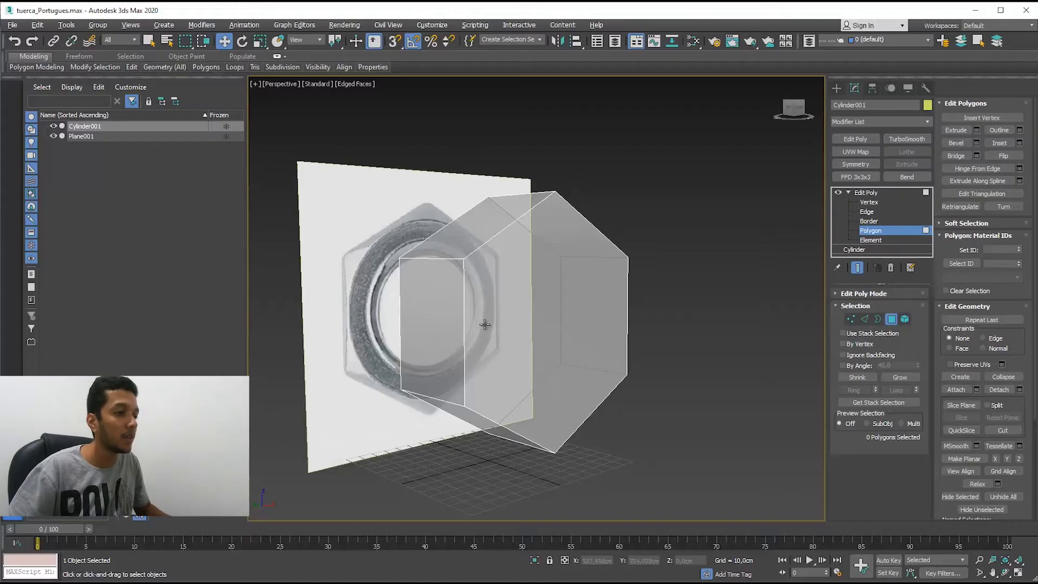
# Switch back to 3ds Max and delete the front and back hexagonal faces of Cylinder001, leaving only the six side faces.
pyautogui.moveTo(481, 324)
pyautogui.mouseDown(button='middle')
pyautogui.moveTo(434, 310)
pyautogui.moveTo(481, 251)
pyautogui.mouseUp(button='middle')
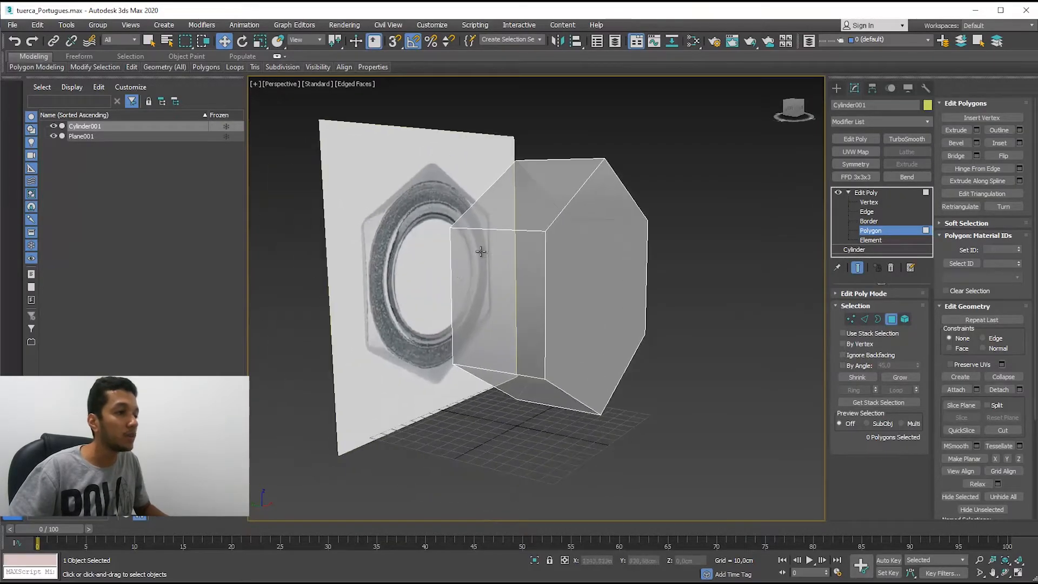
pyautogui.keyDown('alt'); pyautogui.moveTo(453, 317); pyautogui.dragTo(447, 232, button='middle'); pyautogui.keyUp('alt')
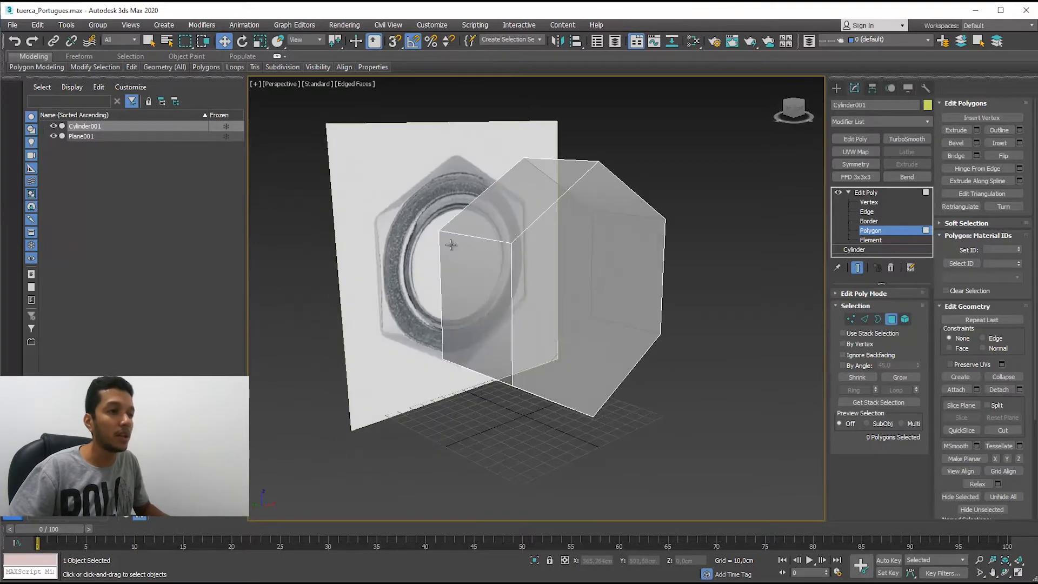
pyautogui.click(572, 281)
pyautogui.keyDown('alt'); pyautogui.moveTo(572, 280); pyautogui.dragTo(556, 298, button='middle'); pyautogui.keyUp('alt')
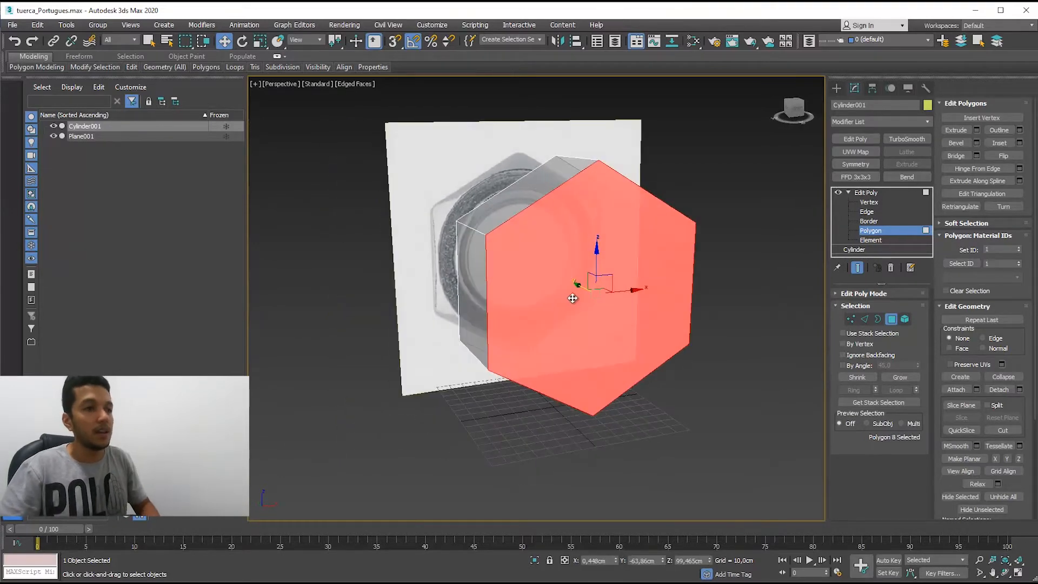
pyautogui.click(547, 246)
pyautogui.keyDown('alt'); pyautogui.click(548, 247); pyautogui.keyUp('alt')
pyautogui.keyDown('alt'); pyautogui.moveTo(549, 248); pyautogui.dragTo(512, 274, button='middle'); pyautogui.keyUp('alt')
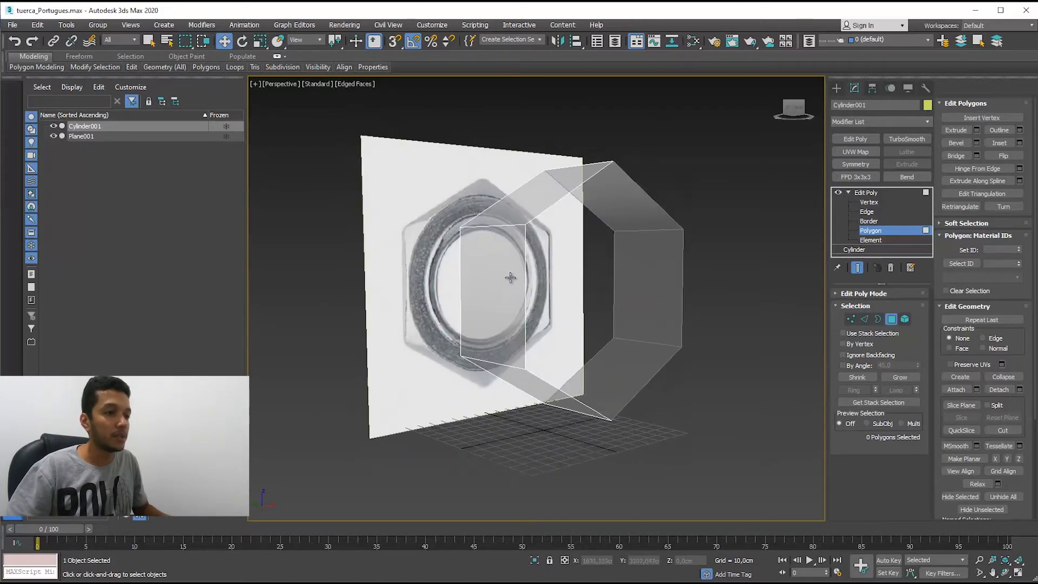
# Switch Cylinder001 to edge editing and select the two vertical edges bounding the nearest vertical side face.
pyautogui.scroll(3, 463, 281)
pyautogui.rightClick(467, 286)
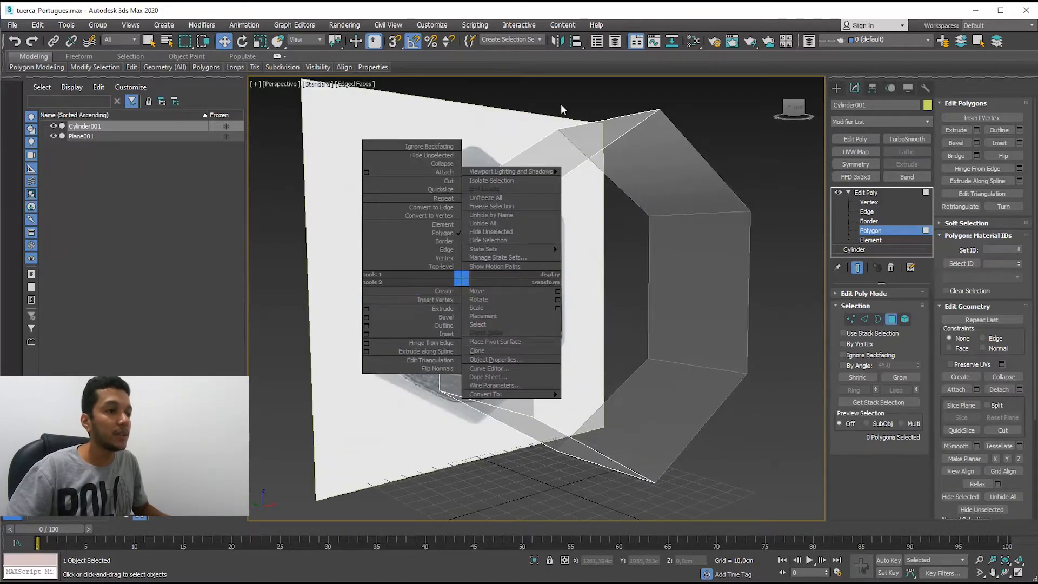
pyautogui.press('Escape')
pyautogui.click(866, 320)
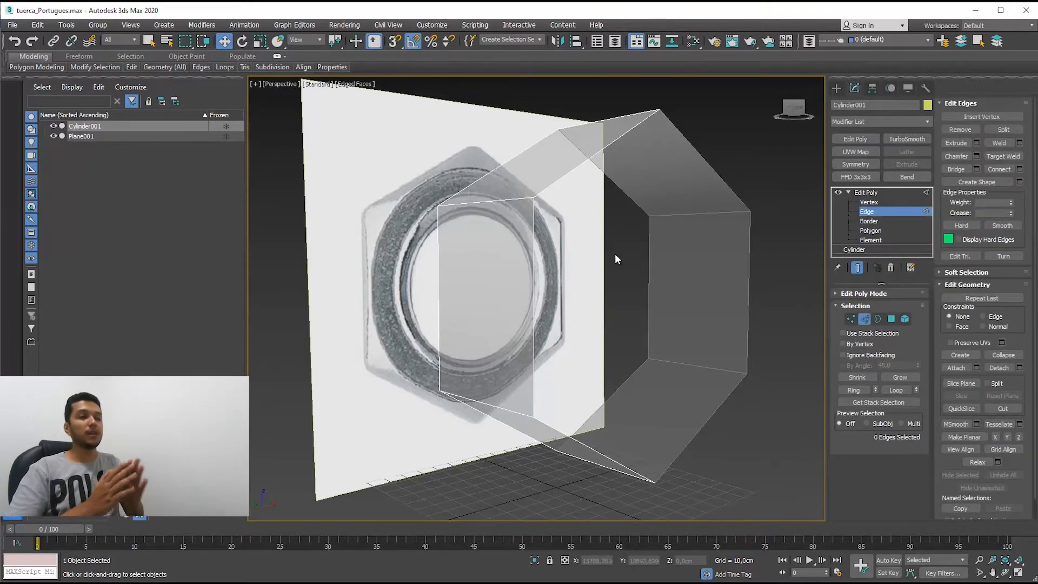
pyautogui.moveTo(615, 254); pyautogui.dragTo(362, 304)
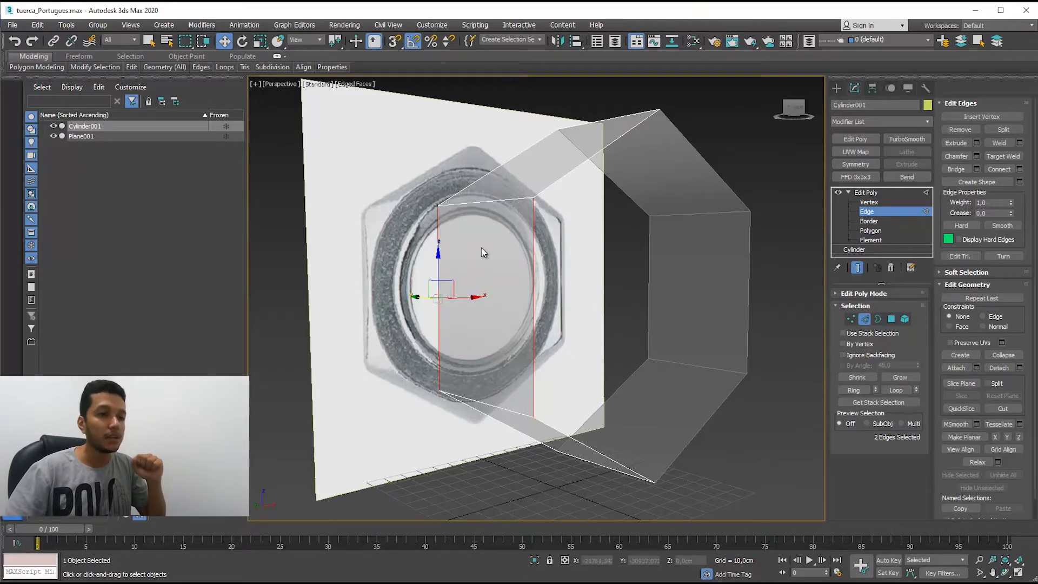
pyautogui.moveTo(527, 270); pyautogui.dragTo(538, 273, button='middle')
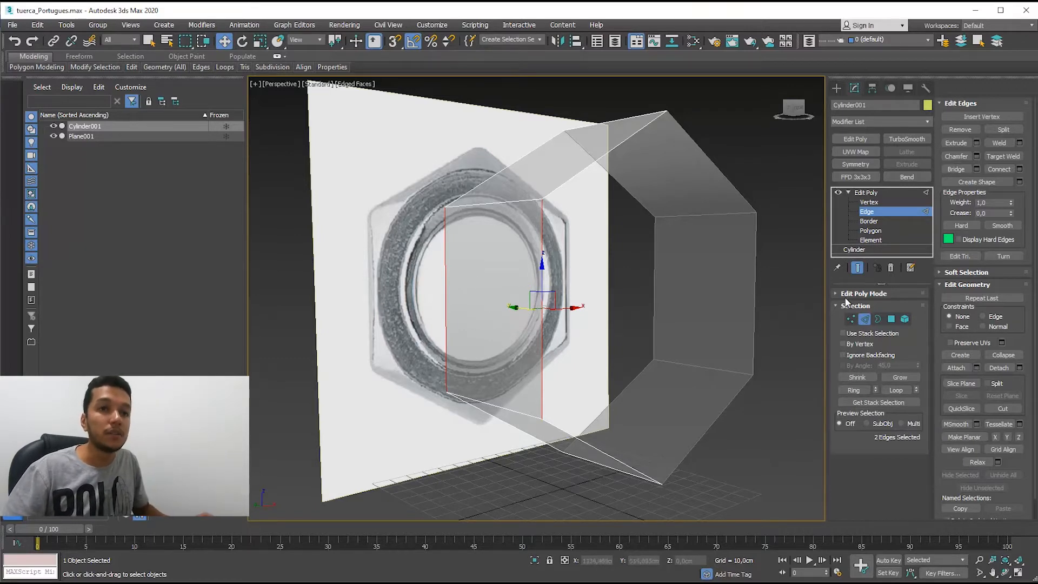
pyautogui.click(1020, 170)
pyautogui.moveTo(552, 392); pyautogui.dragTo(535, 373, button='middle')
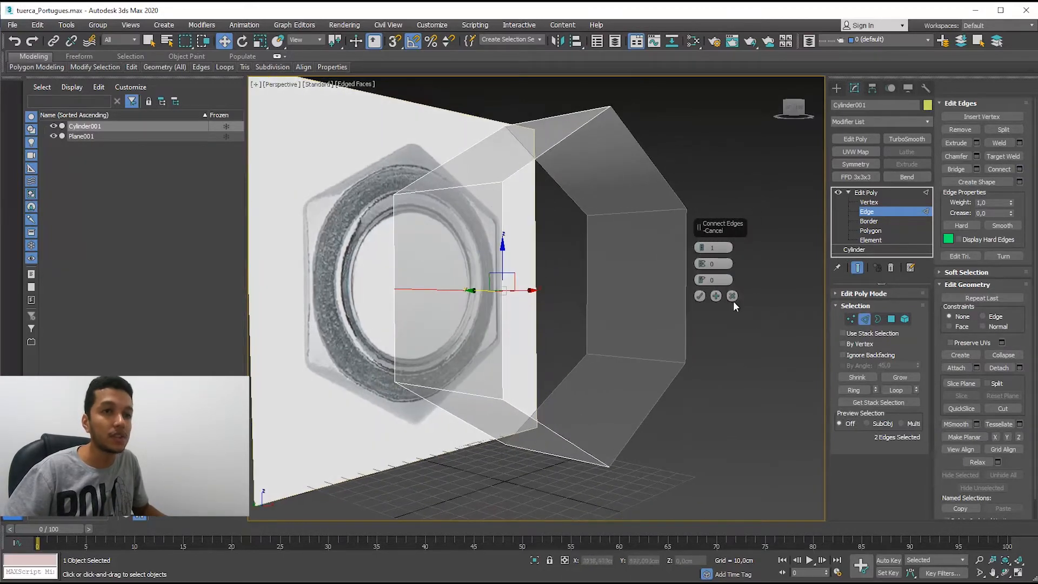
pyautogui.click(700, 295)
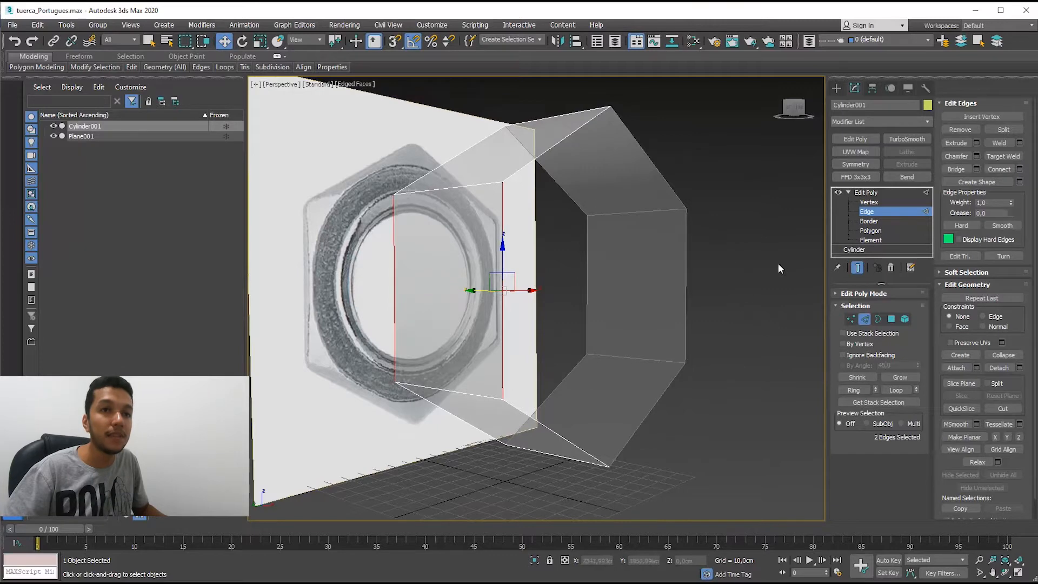
pyautogui.click(1020, 170)
pyautogui.keyDown('alt'); pyautogui.moveTo(598, 245); pyautogui.dragTo(578, 272, button='middle'); pyautogui.keyUp('alt')
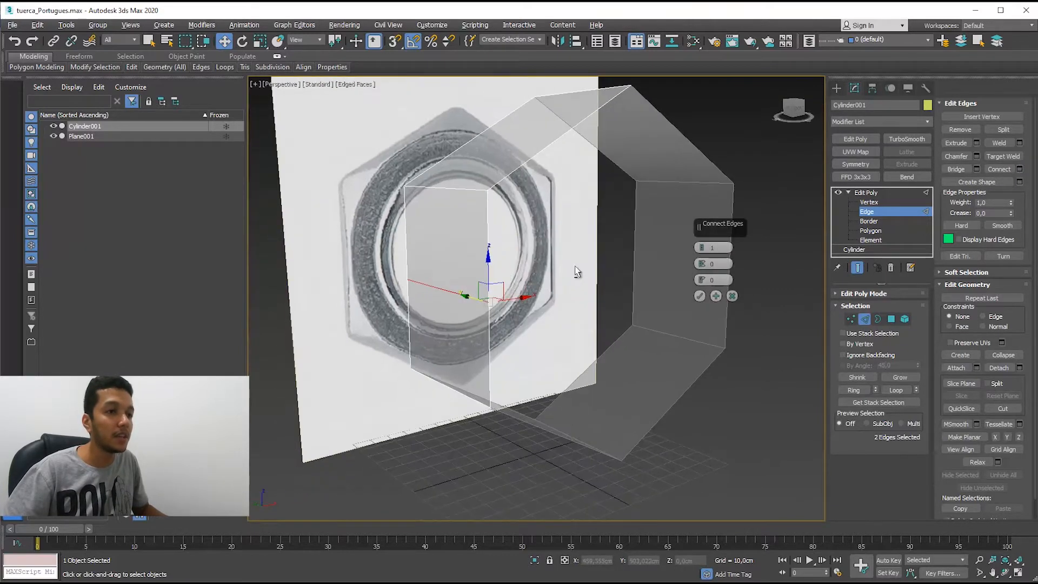
pyautogui.click(732, 296)
pyautogui.keyDown('alt'); pyautogui.moveTo(725, 299); pyautogui.dragTo(576, 296, button='middle'); pyautogui.keyUp('alt')
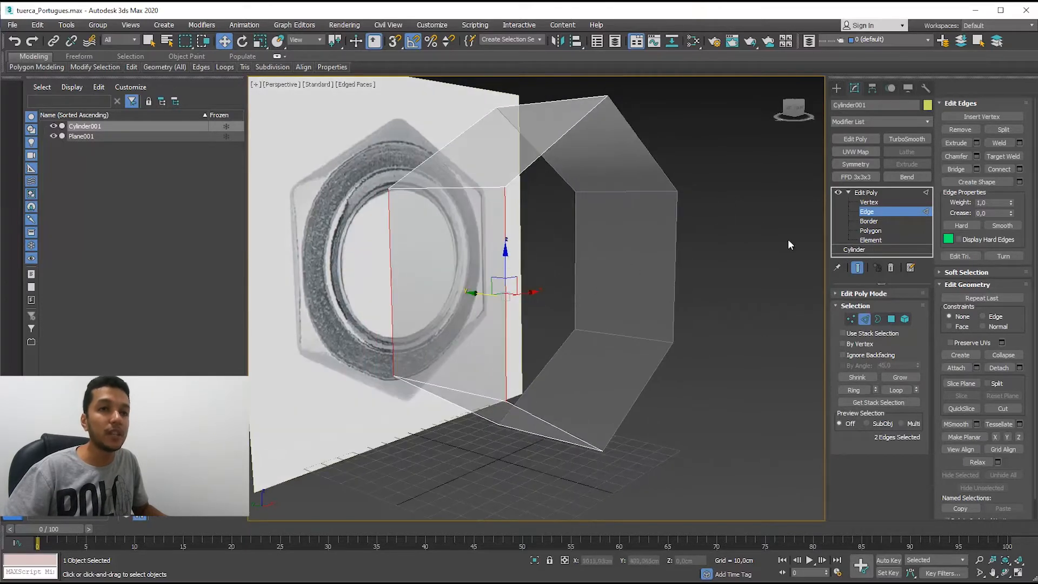
# Connect the two selected vertical edges with a single edge across the middle of the side face.
pyautogui.click(994, 168)
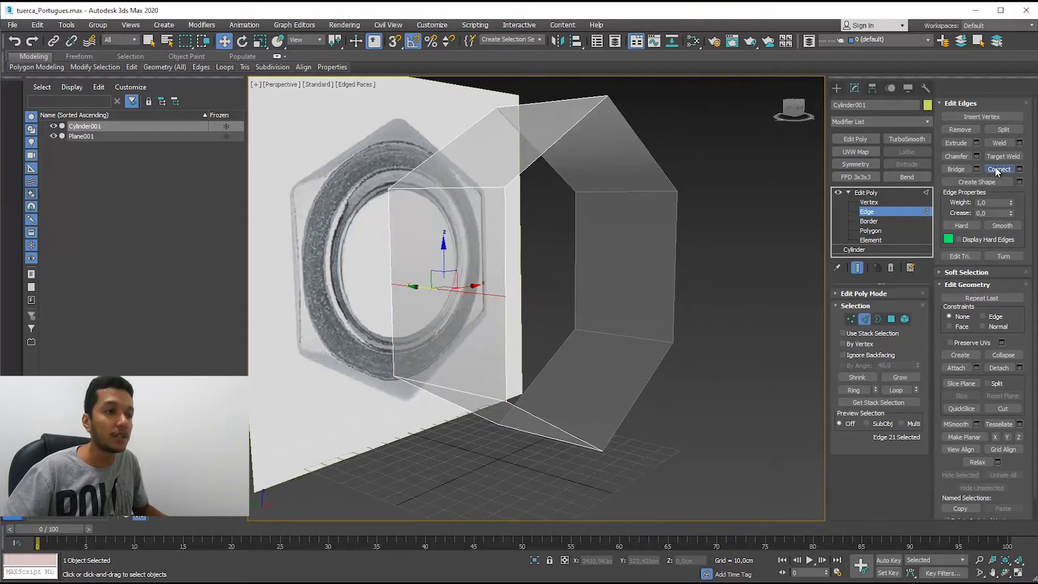
pyautogui.scroll(1, 410, 206)
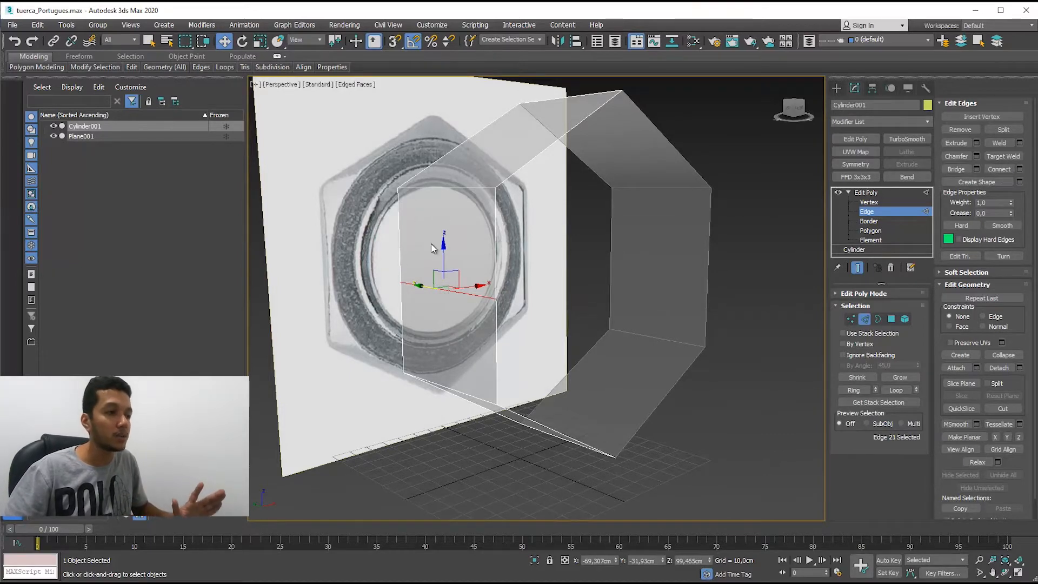
pyautogui.hotkey('alt', 'x')
pyautogui.keyDown('alt'); pyautogui.moveTo(517, 305); pyautogui.dragTo(557, 298, button='middle'); pyautogui.keyUp('alt')
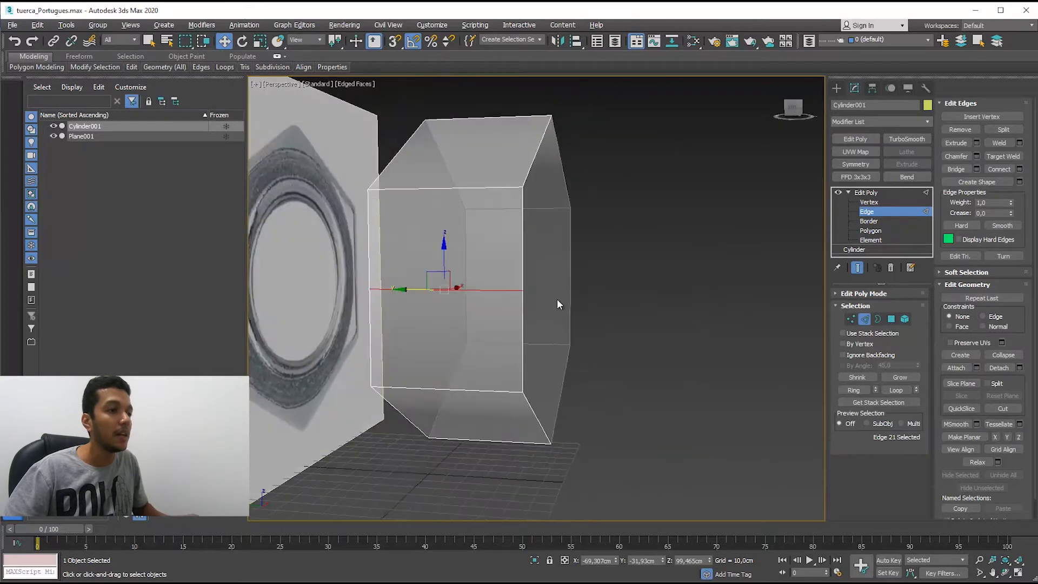
# Undo the single connecting edge so the two vertical edges of the side face are selected again.
pyautogui.keyDown('ctrl'); pyautogui.click(522, 368); pyautogui.keyUp('ctrl')
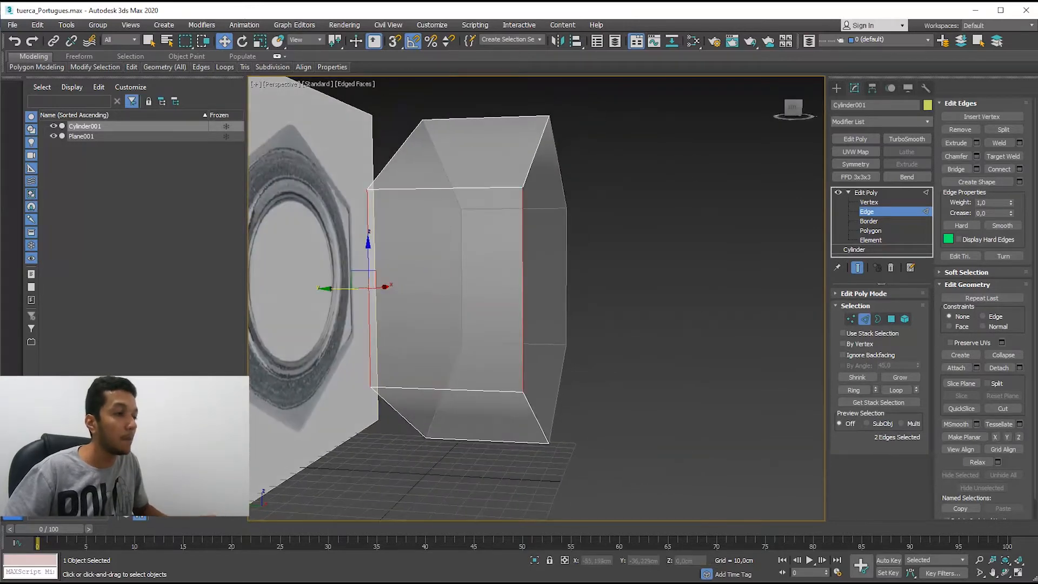
pyautogui.hotkey('alt', 'Tab')
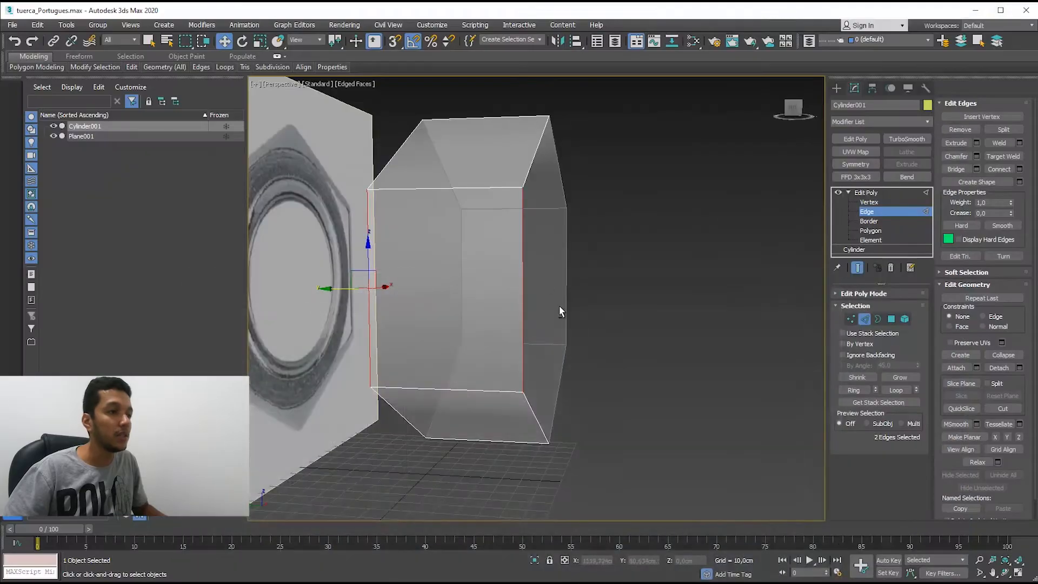
pyautogui.keyDown('alt'); pyautogui.moveTo(559, 306); pyautogui.dragTo(526, 310, button='middle'); pyautogui.keyUp('alt')
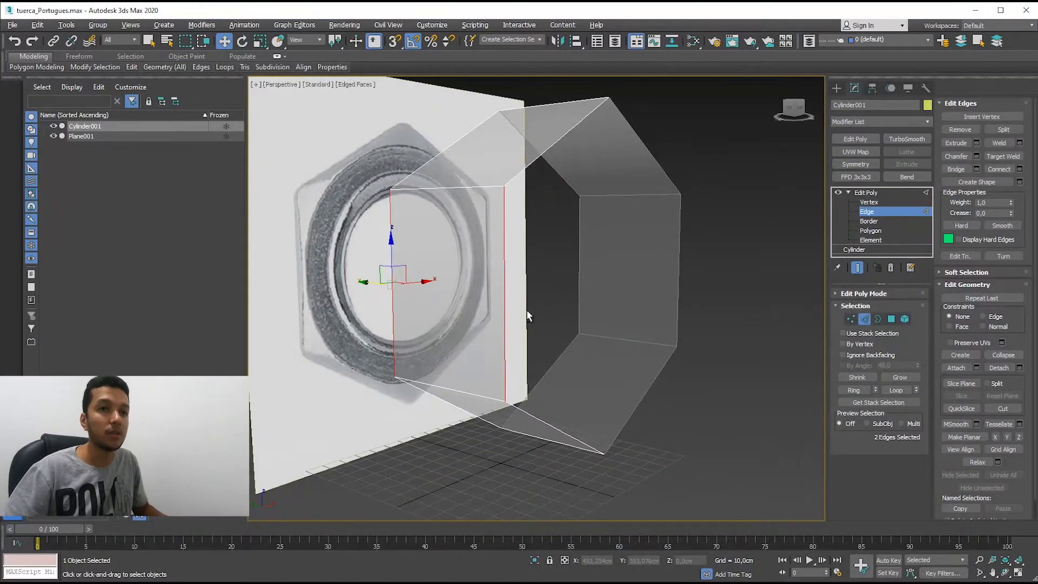
# Start a Connect with settings between the two vertical edges and set its number of segments to 3.
pyautogui.click(1019, 171)
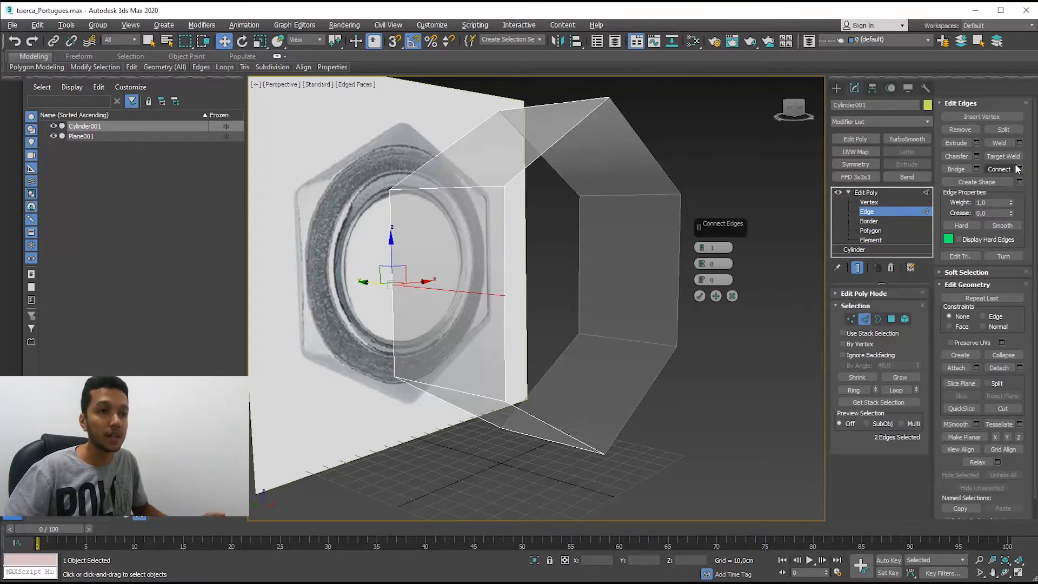
pyautogui.moveTo(701, 225); pyautogui.dragTo(714, 213)
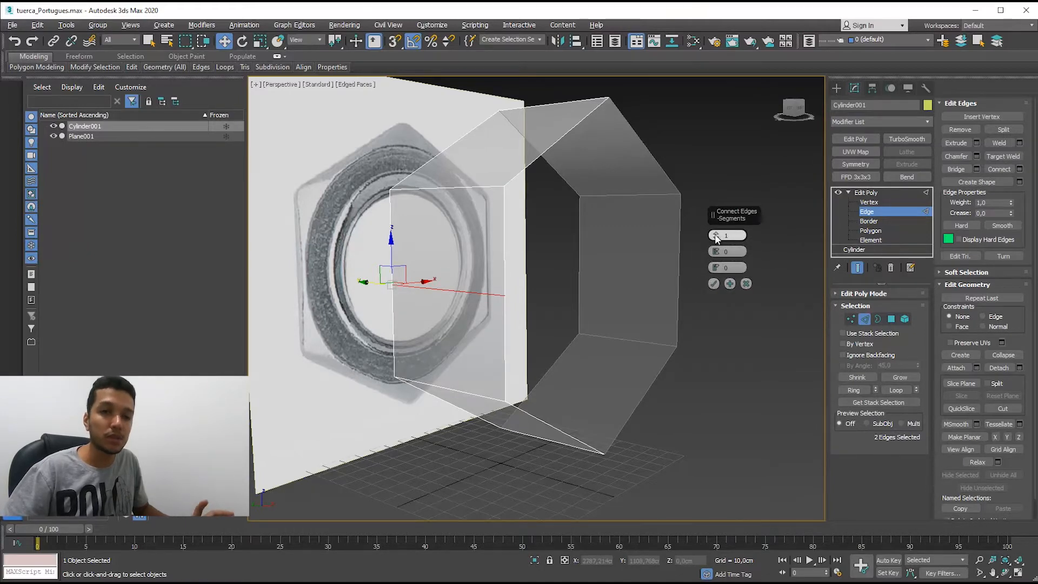
pyautogui.moveTo(716, 238); pyautogui.dragTo(715, 230)
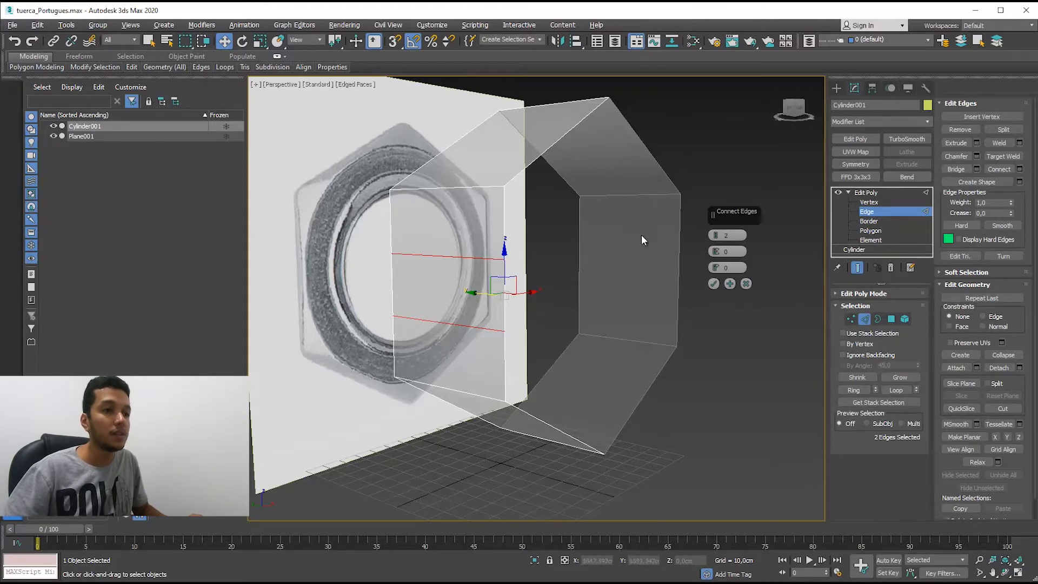
pyautogui.moveTo(716, 237); pyautogui.dragTo(716, 233)
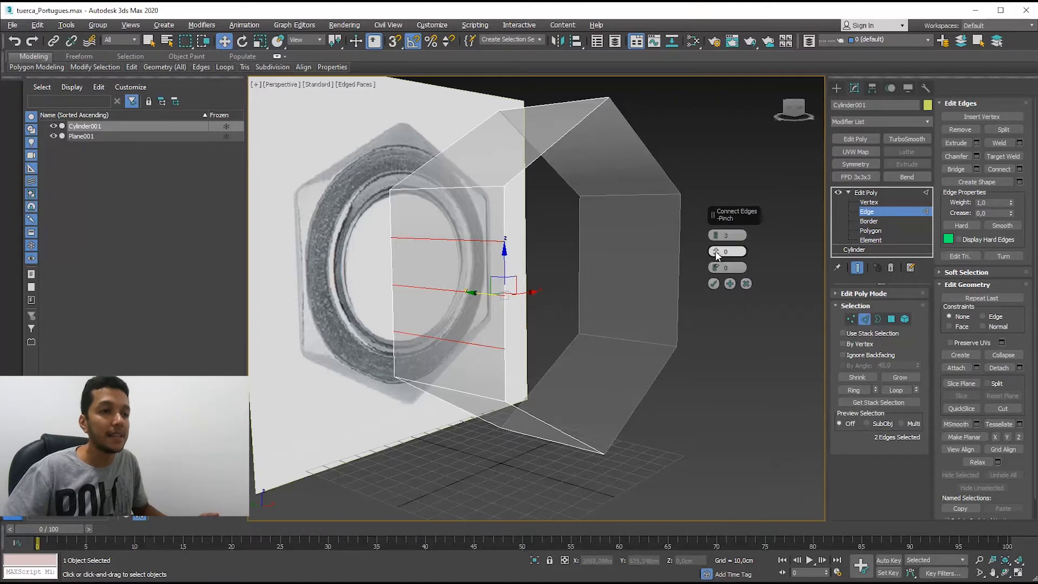
# Try shifting the three connecting edges with the pinch and slide values, resetting both to 0.
pyautogui.moveTo(716, 250)
pyautogui.mouseDown()
pyautogui.moveTo(707, 359)
pyautogui.moveTo(708, 169)
pyautogui.moveTo(711, 252)
pyautogui.mouseUp()
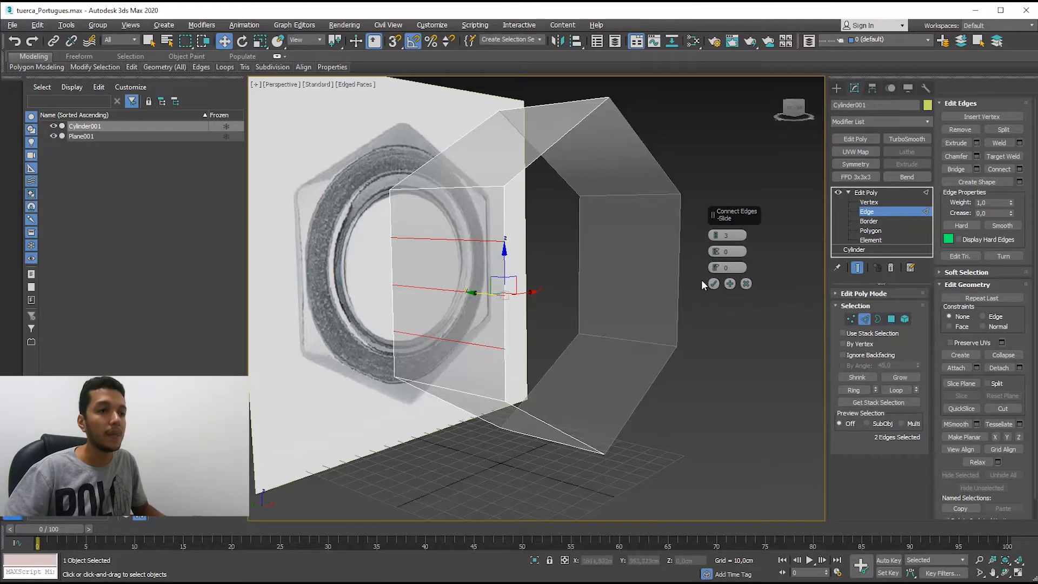
pyautogui.moveTo(716, 265); pyautogui.dragTo(449, 264)
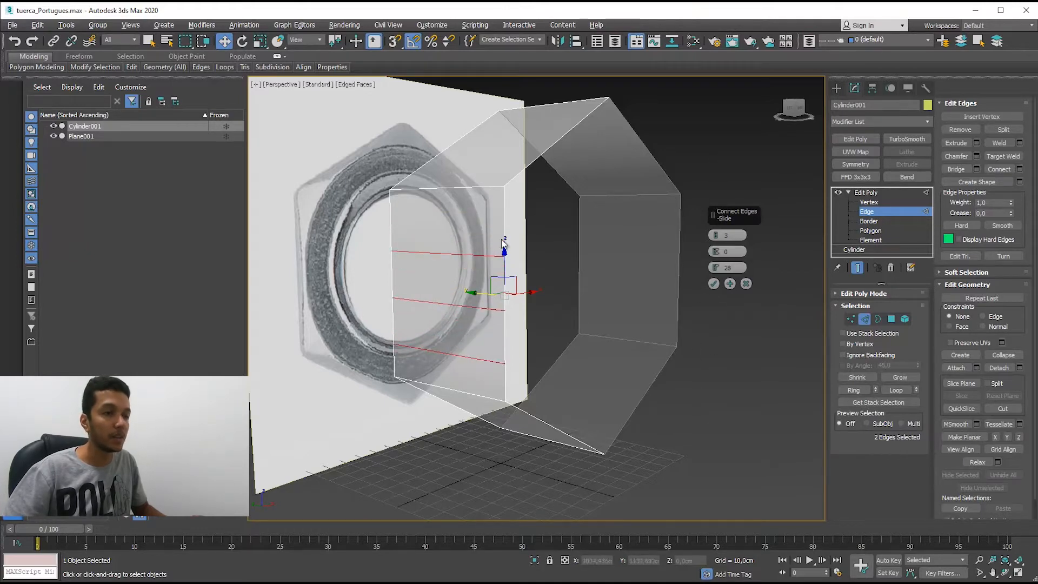
pyautogui.rightClick(715, 270)
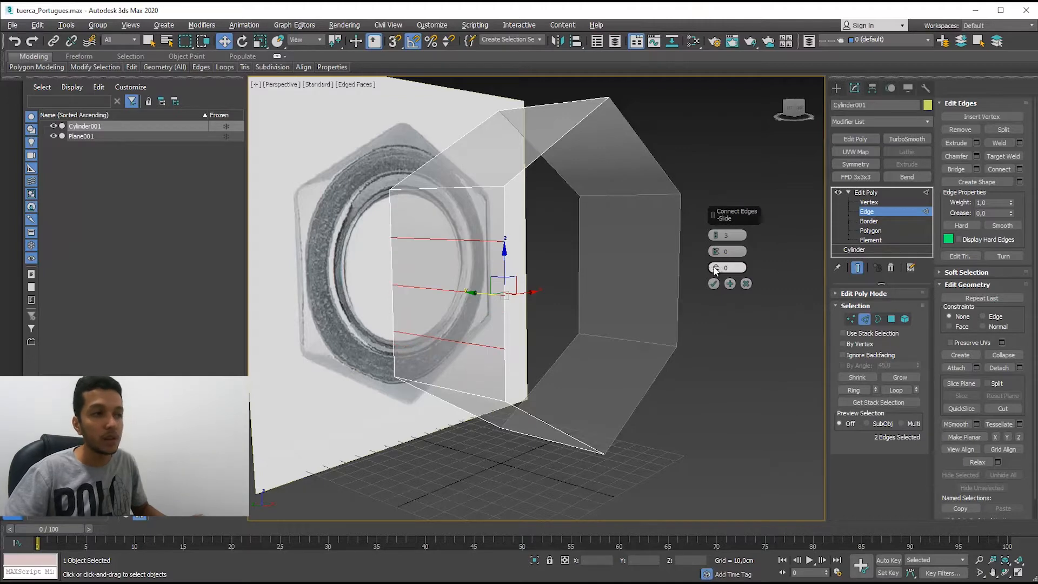
pyautogui.moveTo(712, 255)
pyautogui.mouseDown()
pyautogui.moveTo(708, 417)
pyautogui.moveTo(713, 263)
pyautogui.mouseUp()
pyautogui.rightClick(715, 268)
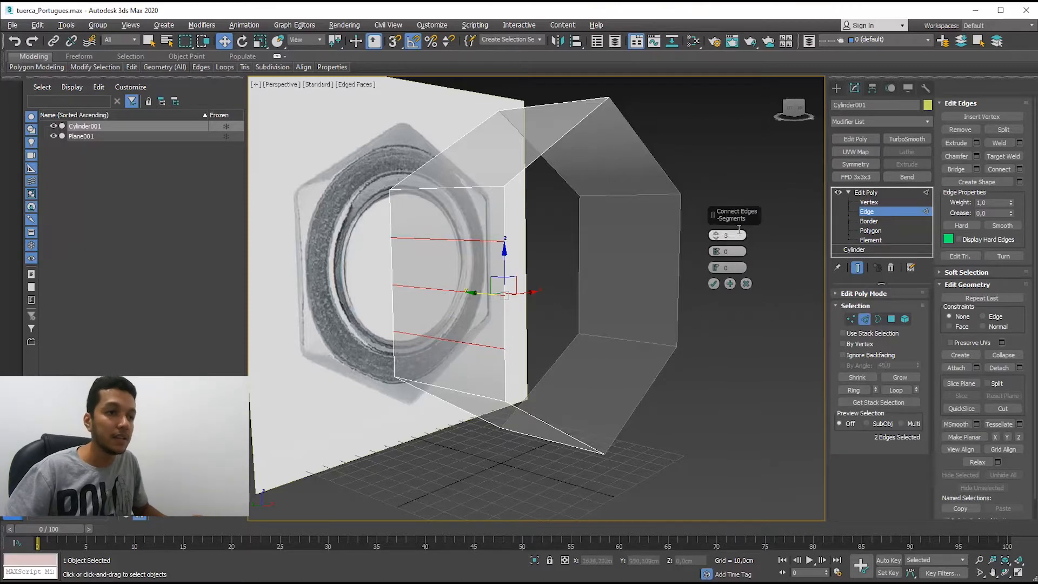
pyautogui.click(728, 251)
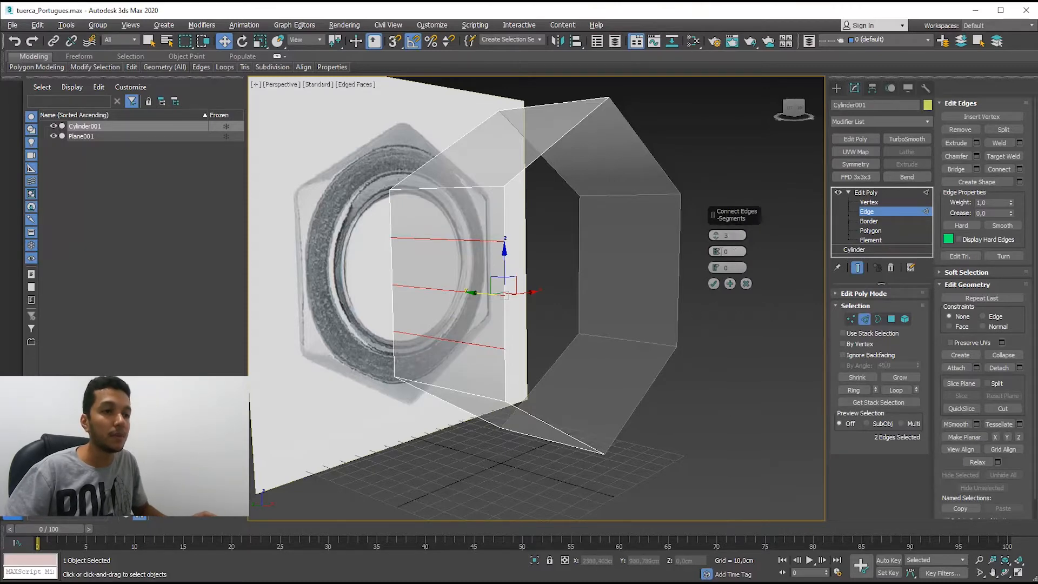
# Accept the connection to add the three evenly spaced edges across the side face.
pyautogui.click(714, 283)
pyautogui.moveTo(491, 313); pyautogui.dragTo(536, 330, button='middle')
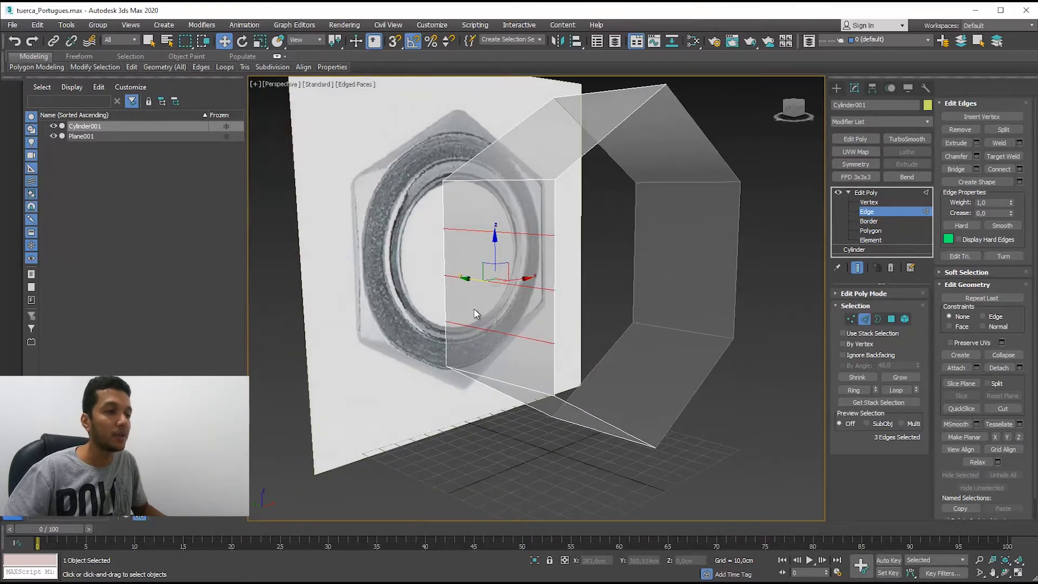
pyautogui.keyDown('alt'); pyautogui.moveTo(444, 310); pyautogui.dragTo(413, 322, button='middle'); pyautogui.keyUp('alt')
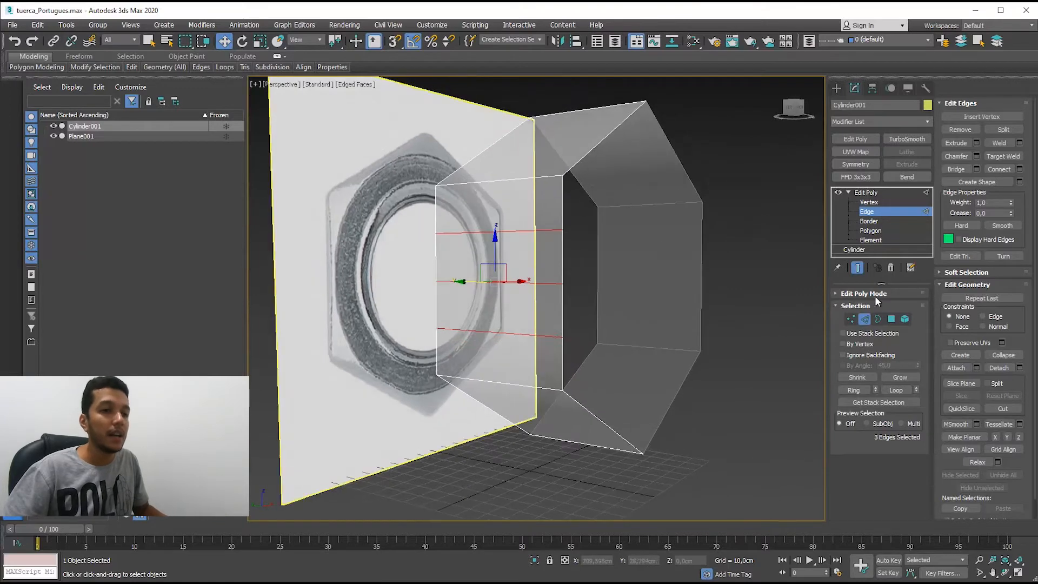
# Switch to vertex editing and pull the middle vertex of the side face's front vertical edge outward along Y.
pyautogui.click(851, 319)
pyautogui.keyDown('alt'); pyautogui.moveTo(612, 282); pyautogui.dragTo(624, 261, button='middle'); pyautogui.keyUp('alt')
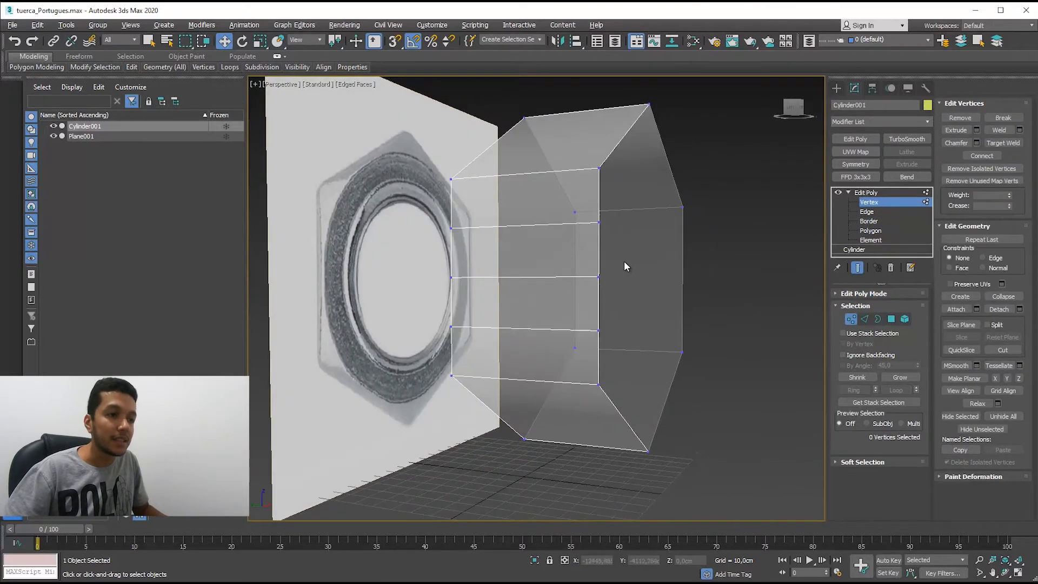
pyautogui.moveTo(623, 257); pyautogui.dragTo(596, 284)
pyautogui.keyDown('alt'); pyautogui.moveTo(595, 273); pyautogui.dragTo(570, 274, button='middle'); pyautogui.keyUp('alt')
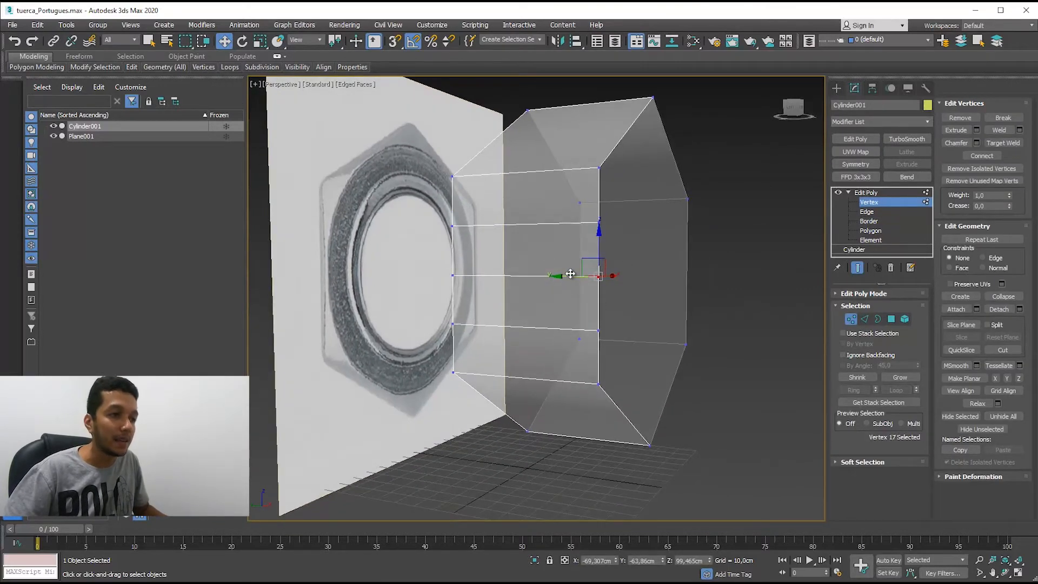
pyautogui.moveTo(571, 275); pyautogui.dragTo(580, 275)
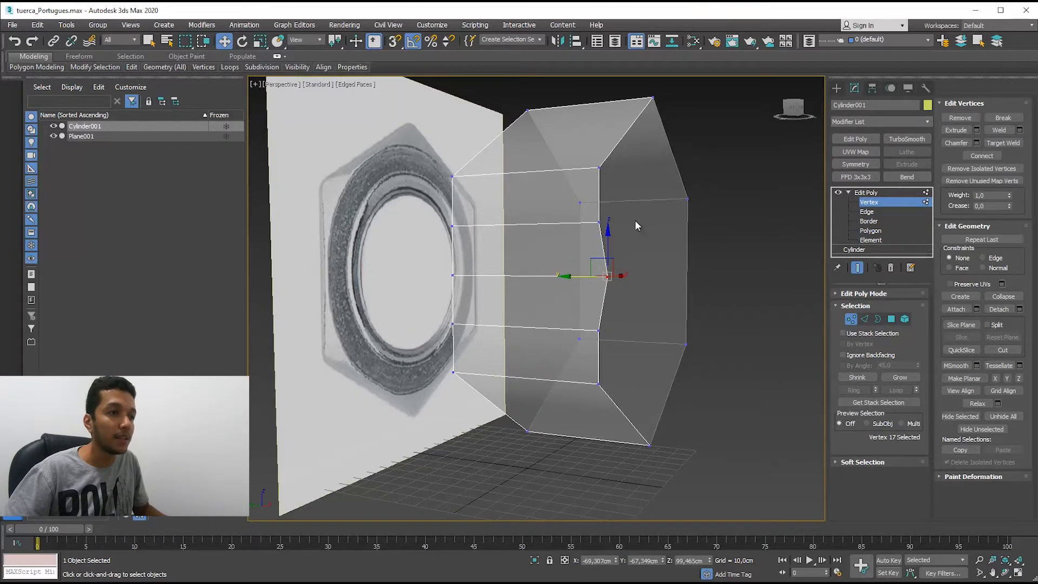
# Pull the three inner vertices of the front vertical edge outward along Y, with the middle one slightly farther, to form a curve.
pyautogui.moveTo(595, 325); pyautogui.dragTo(599, 338)
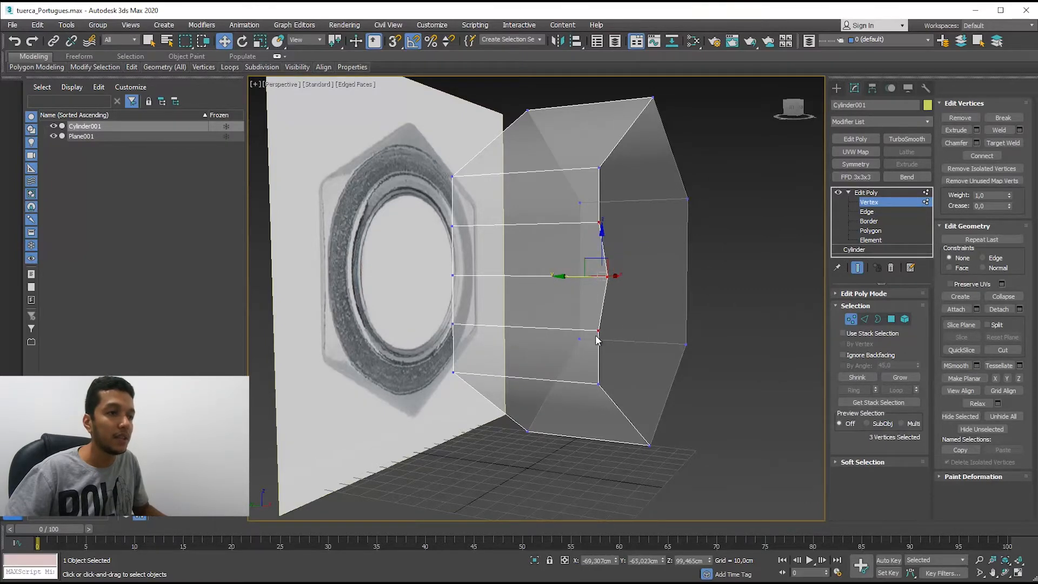
pyautogui.keyDown('alt'); pyautogui.moveTo(598, 338); pyautogui.dragTo(593, 292, button='middle'); pyautogui.keyUp('alt')
pyautogui.moveTo(576, 277); pyautogui.dragTo(589, 274)
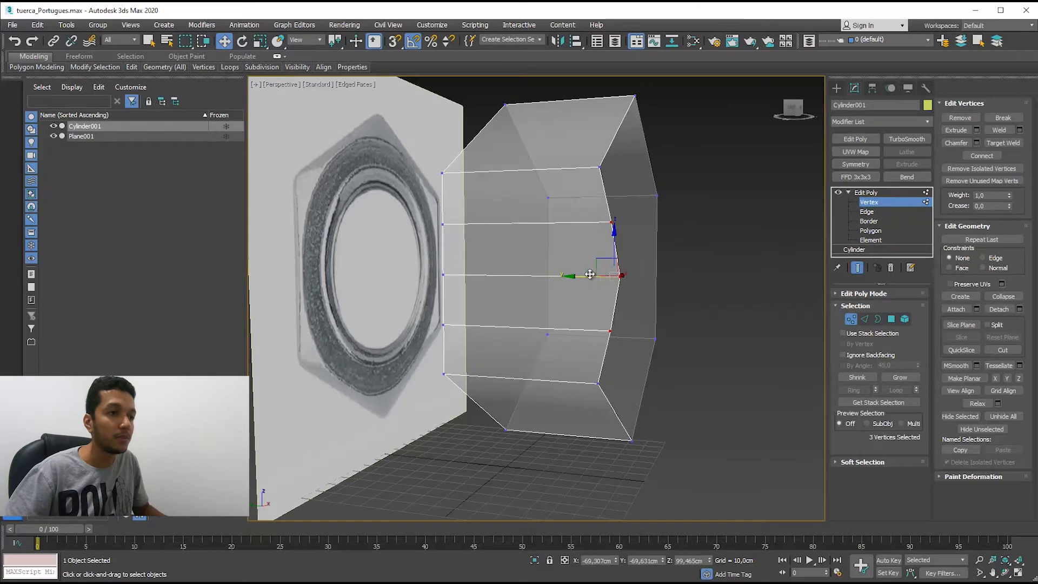
pyautogui.click(621, 275)
pyautogui.keyDown('alt'); pyautogui.moveTo(625, 276); pyautogui.dragTo(642, 238, button='middle'); pyautogui.keyUp('alt')
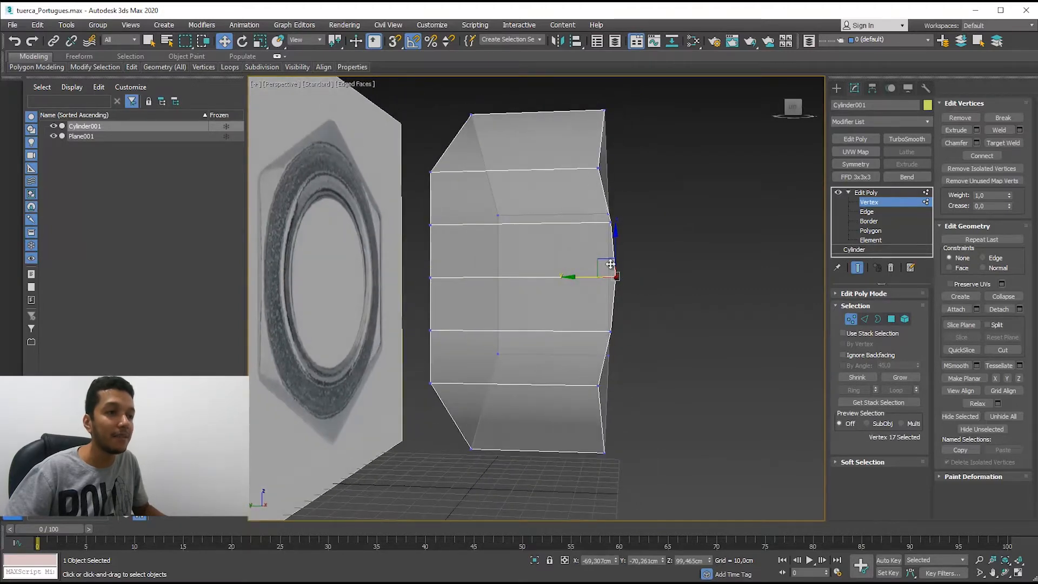
pyautogui.keyDown('alt'); pyautogui.moveTo(604, 349); pyautogui.dragTo(588, 221, button='middle'); pyautogui.keyUp('alt')
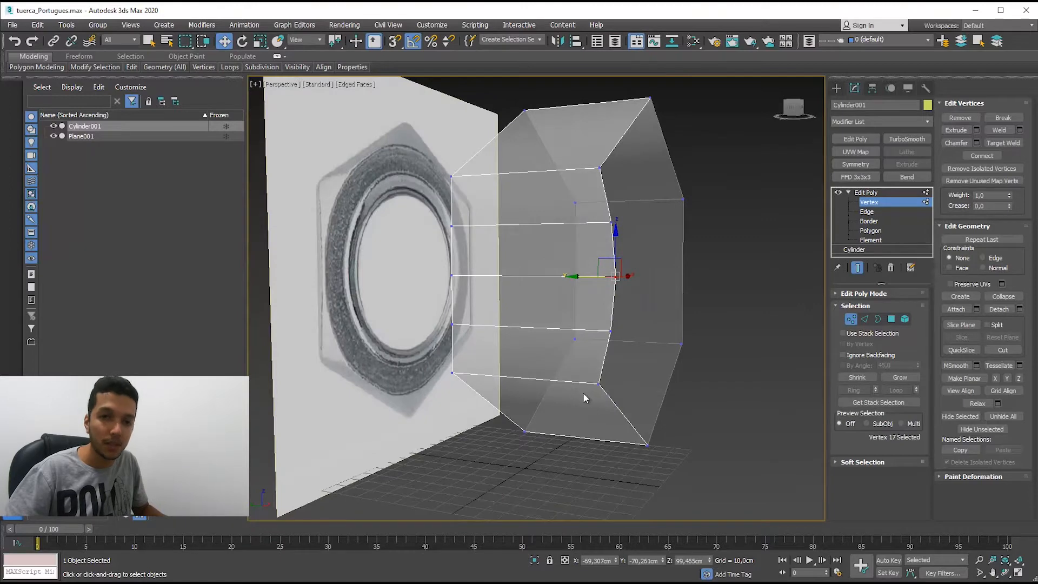
# Curve the rear vertical edge the same way, pulling its three inner vertices toward the reference plane with the middle one farthest.
pyautogui.keyDown('alt'); pyautogui.moveTo(540, 347); pyautogui.dragTo(484, 269, button='middle'); pyautogui.keyUp('alt')
pyautogui.click(430, 281)
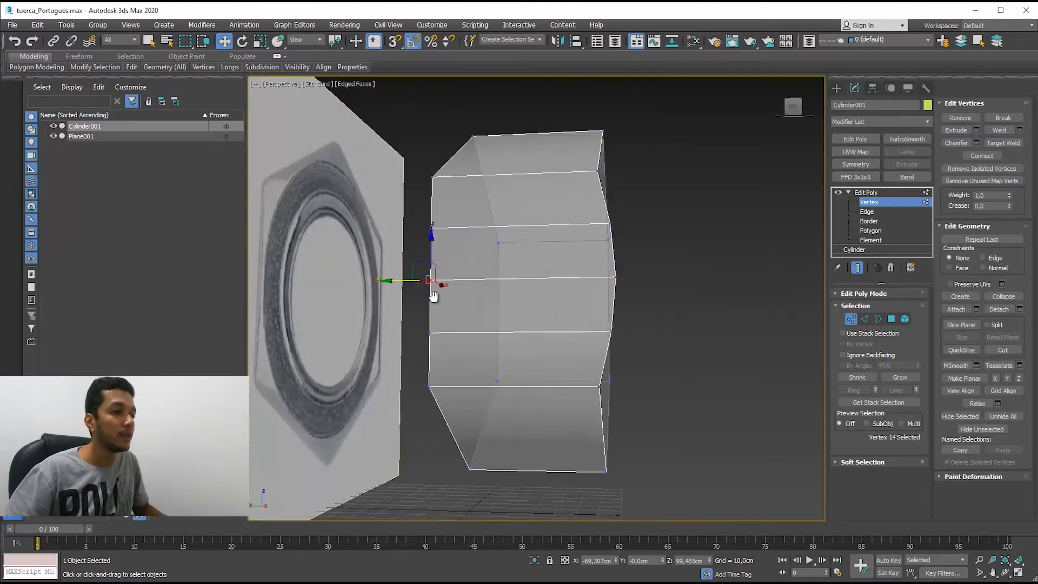
pyautogui.keyDown('alt'); pyautogui.moveTo(424, 296); pyautogui.dragTo(458, 286, button='middle'); pyautogui.keyUp('alt')
pyautogui.moveTo(460, 285); pyautogui.dragTo(449, 285)
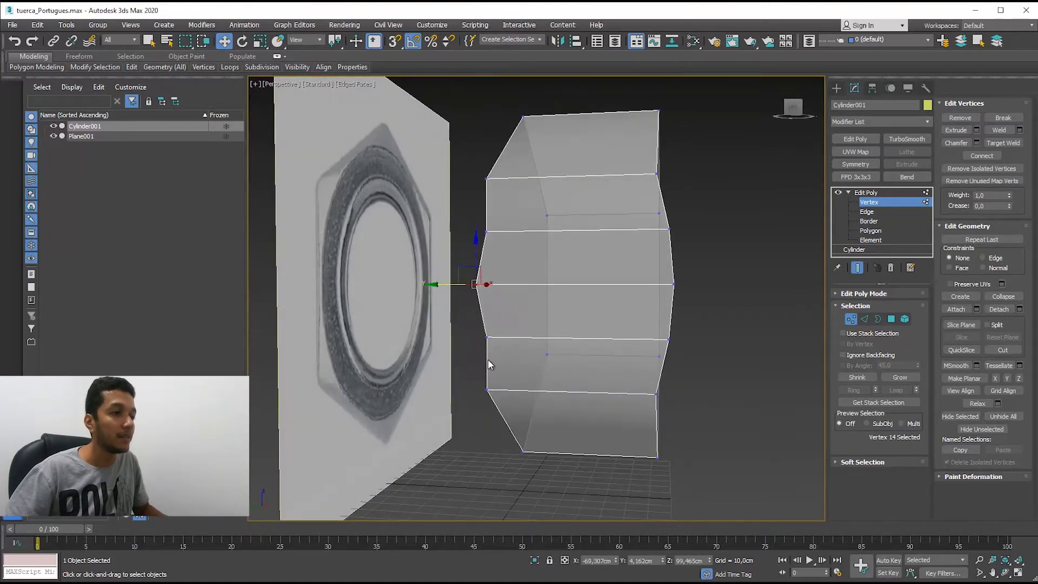
pyautogui.moveTo(475, 341); pyautogui.dragTo(504, 220)
pyautogui.moveTo(455, 282); pyautogui.dragTo(447, 285)
pyautogui.click(465, 283)
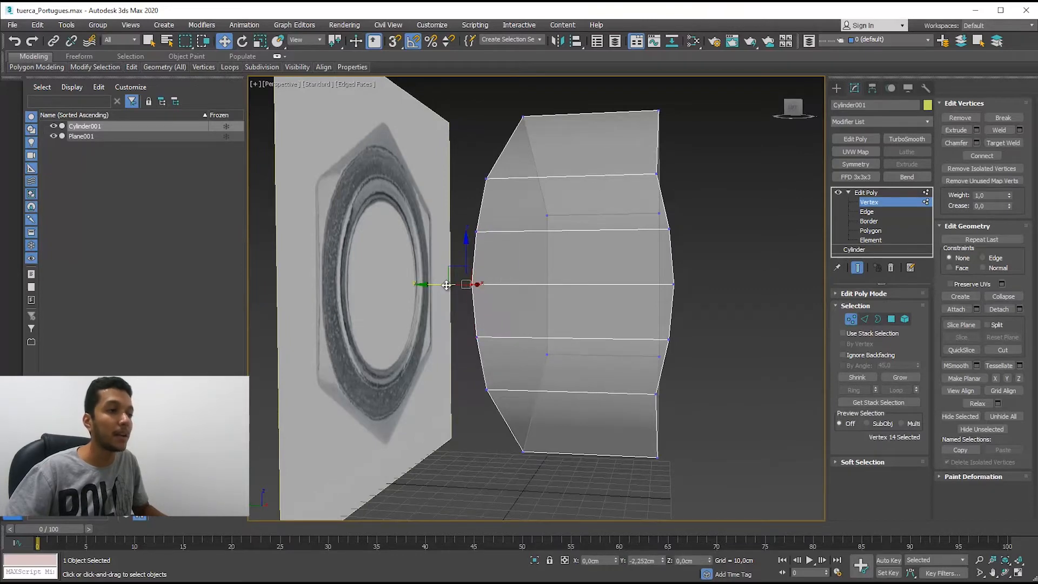
# Undo all the vertex moves on the rear and front vertical edges so both are straight again.
pyautogui.keyDown('alt'); pyautogui.moveTo(541, 320); pyautogui.dragTo(547, 317, button='middle'); pyautogui.keyUp('alt')
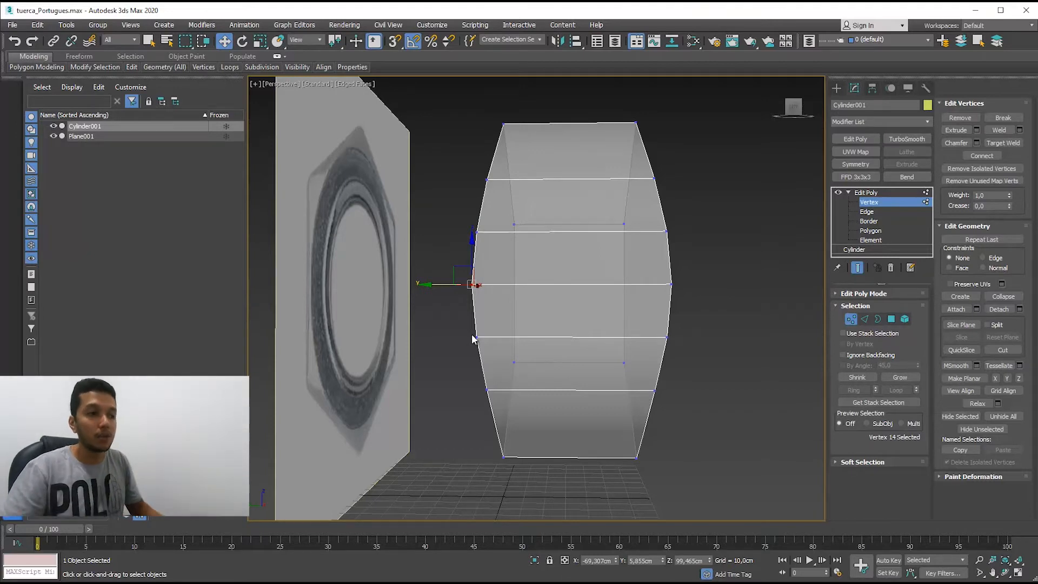
pyautogui.moveTo(476, 296); pyautogui.dragTo(477, 302)
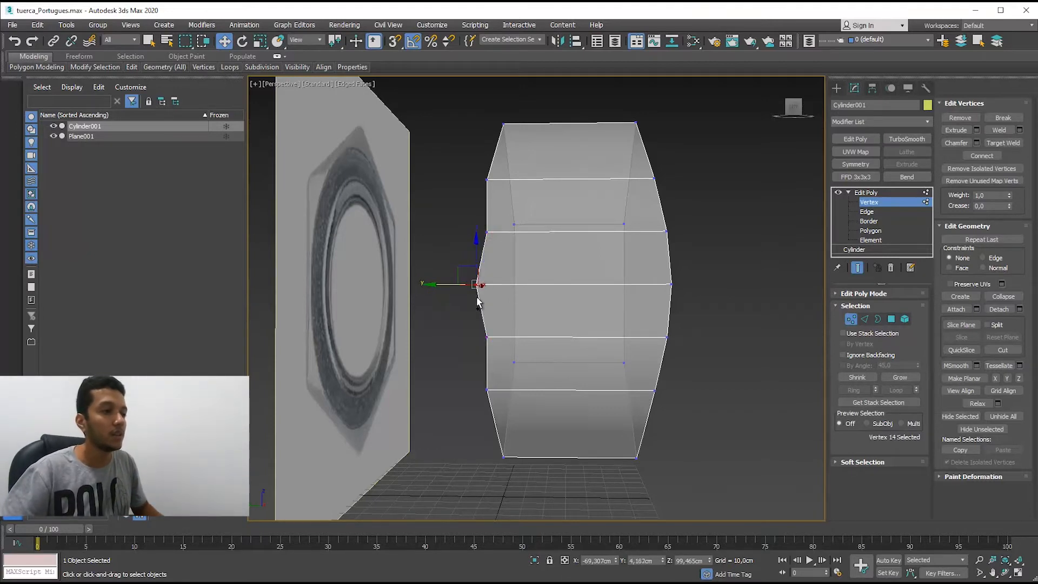
pyautogui.keyDown('alt'); pyautogui.moveTo(593, 348); pyautogui.dragTo(621, 269, button='middle'); pyautogui.keyUp('alt')
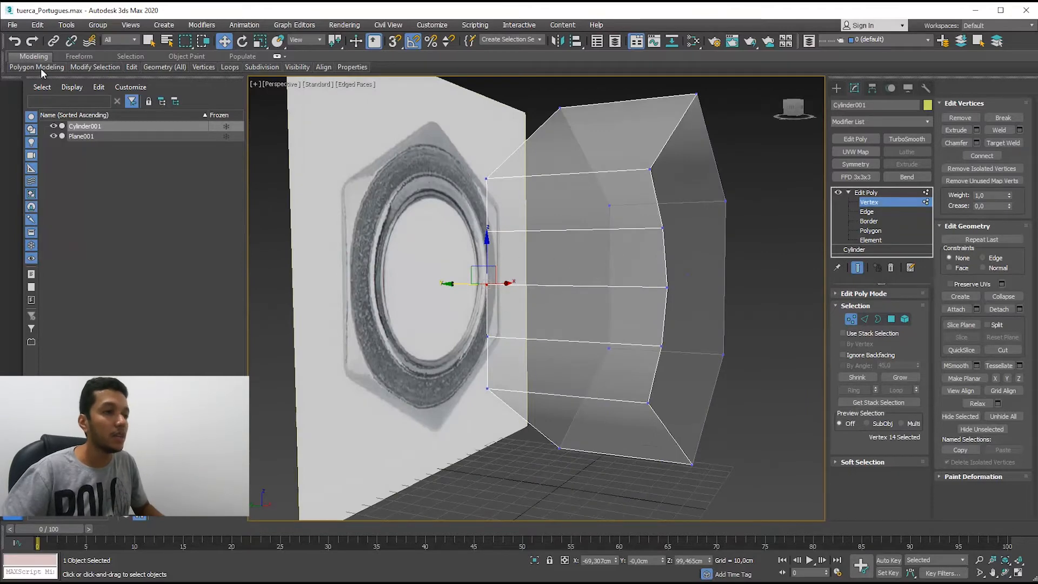
pyautogui.keyDown('alt'); pyautogui.moveTo(476, 263); pyautogui.dragTo(626, 243, button='middle'); pyautogui.keyUp('alt')
pyautogui.keyDown('alt'); pyautogui.moveTo(676, 362); pyautogui.dragTo(675, 279, button='middle'); pyautogui.keyUp('alt')
pyautogui.hotkey('ctrl', 'z')
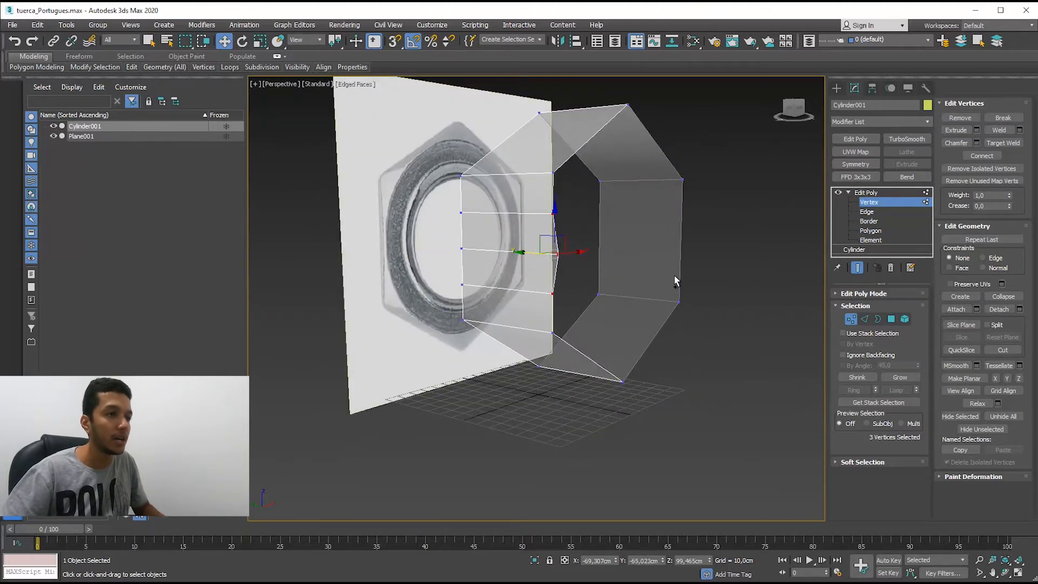
pyautogui.moveTo(493, 326)
pyautogui.keyDown('alt'); pyautogui.mouseDown(button='middle')
pyautogui.moveTo(501, 343)
pyautogui.moveTo(464, 341)
pyautogui.moveTo(458, 327)
pyautogui.moveTo(443, 389)
pyautogui.moveTo(466, 336)
pyautogui.moveTo(477, 336)
pyautogui.mouseUp(button='middle'); pyautogui.keyUp('alt')
pyautogui.scroll(4, 458, 327)
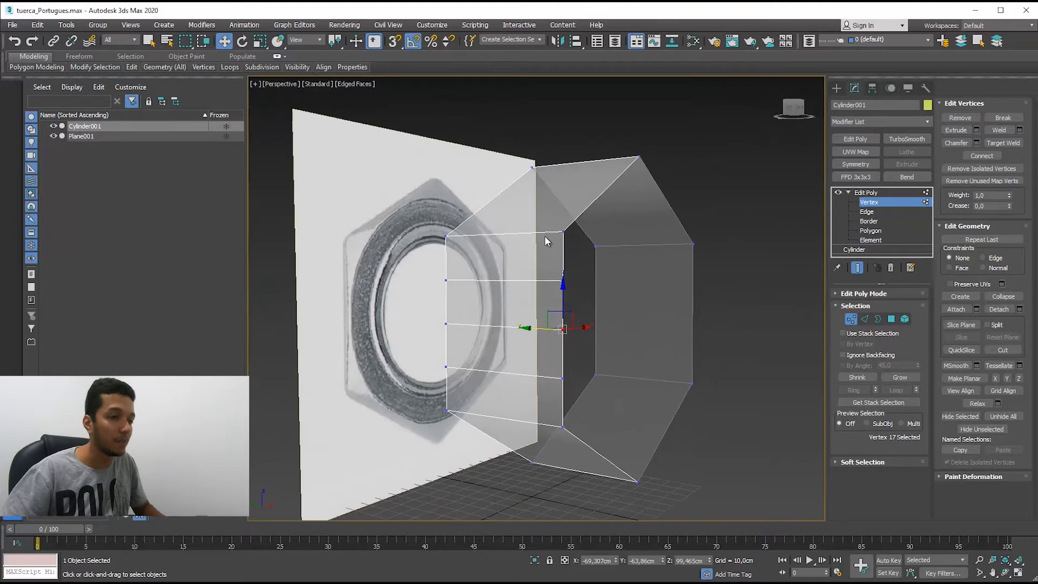
# Switch to edge editing and remove the three connecting edges from the side face, keeping their end vertices.
pyautogui.click(865, 319)
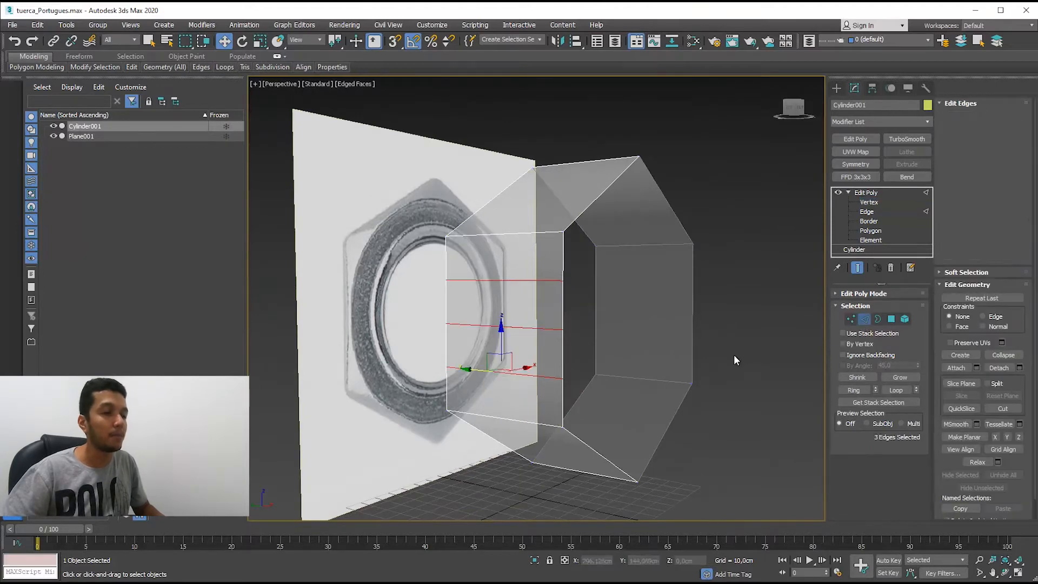
pyautogui.click(517, 280)
pyautogui.moveTo(517, 281); pyautogui.dragTo(502, 250, button='middle')
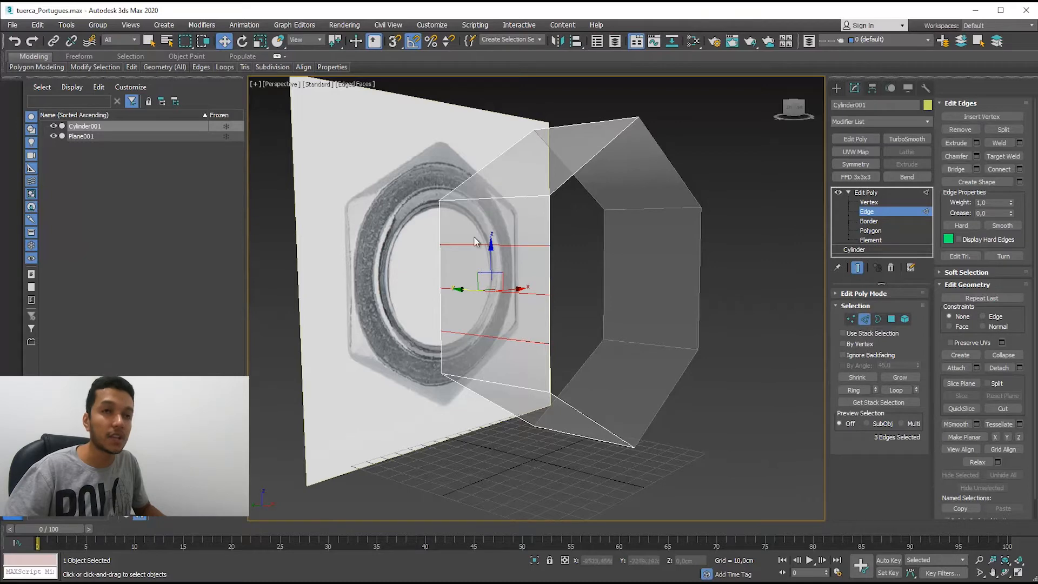
pyautogui.click(598, 271)
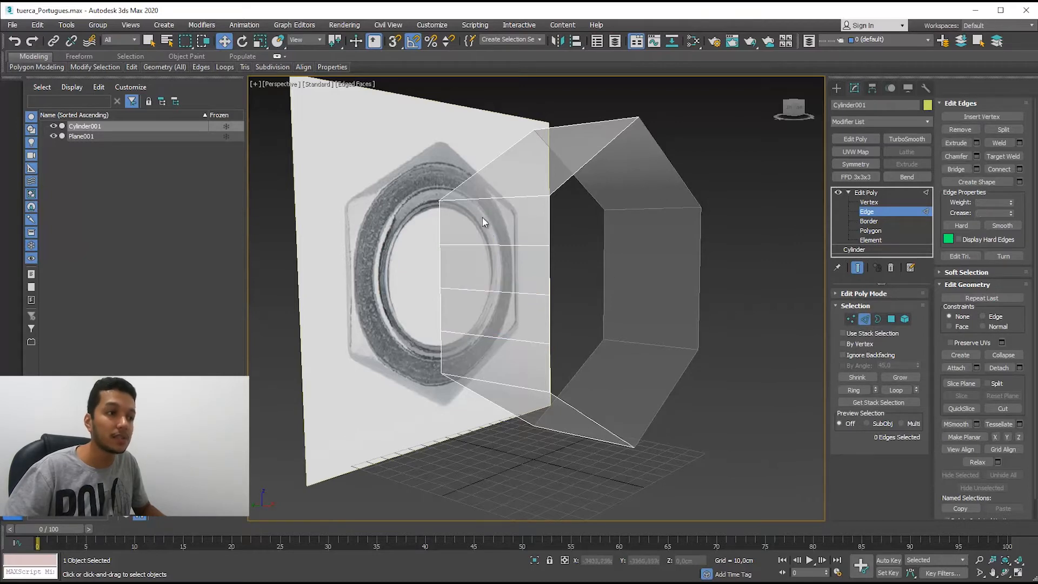
pyautogui.click(957, 131)
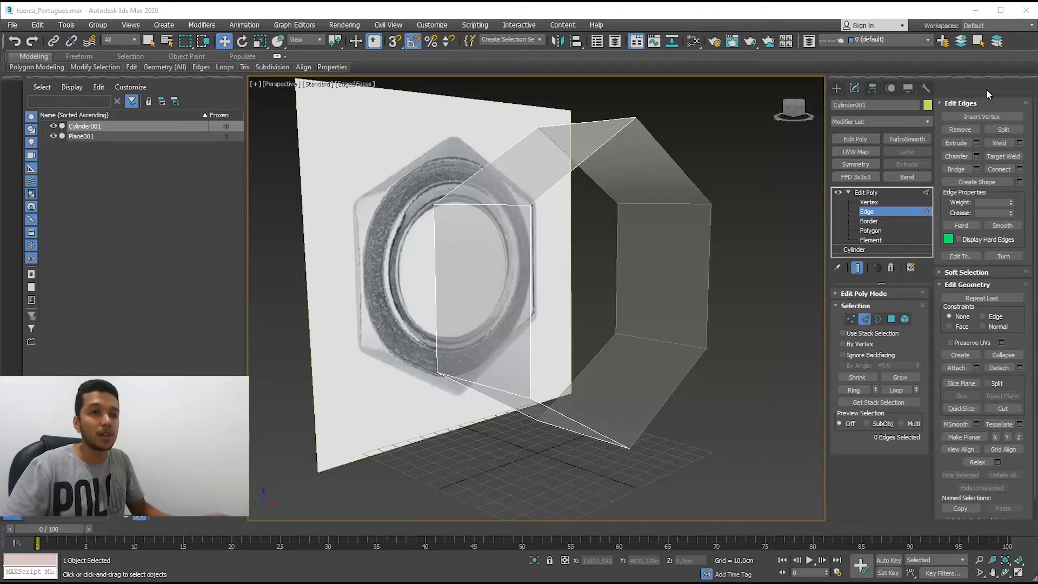
# Switch to vertex editing and examine the vertices left along the side face's two vertical edges.
pyautogui.click(870, 202)
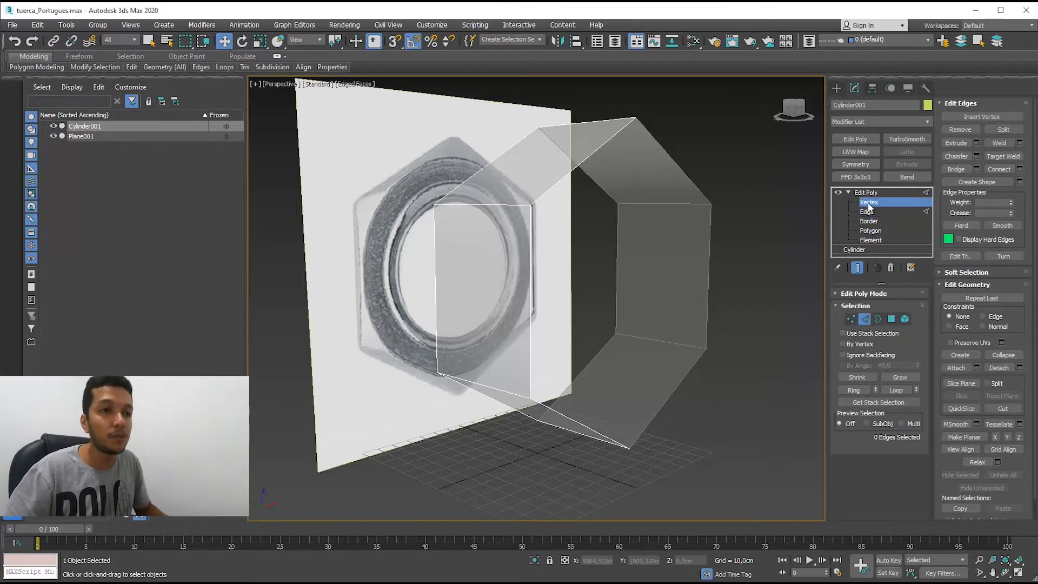
pyautogui.click(614, 268)
pyautogui.keyDown('alt'); pyautogui.moveTo(614, 268); pyautogui.dragTo(540, 270, button='middle'); pyautogui.keyUp('alt')
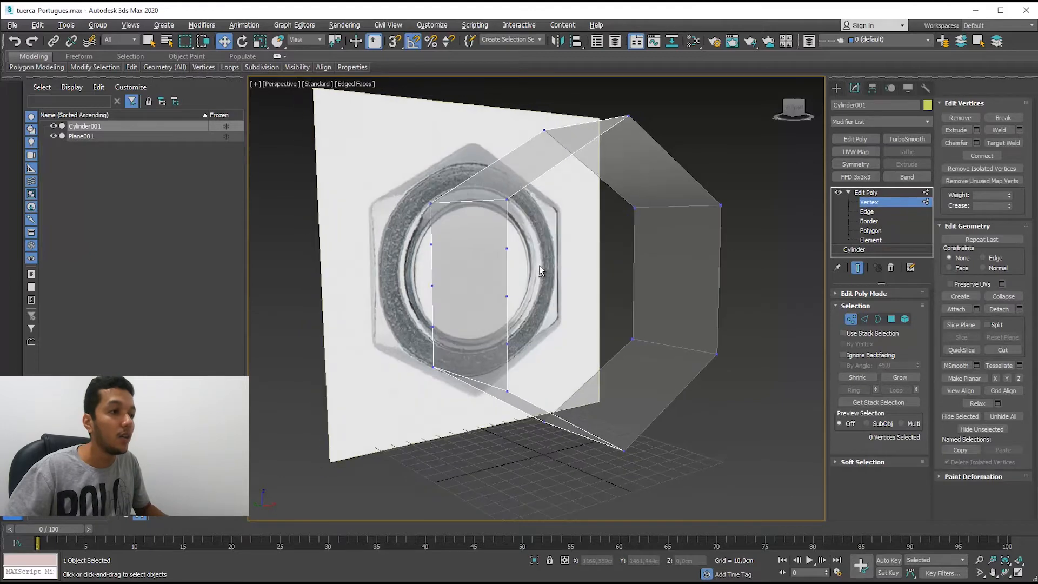
# Select the six leftover vertices on the side face's two vertical edges and examine them from several angles.
pyautogui.moveTo(407, 340); pyautogui.dragTo(408, 343)
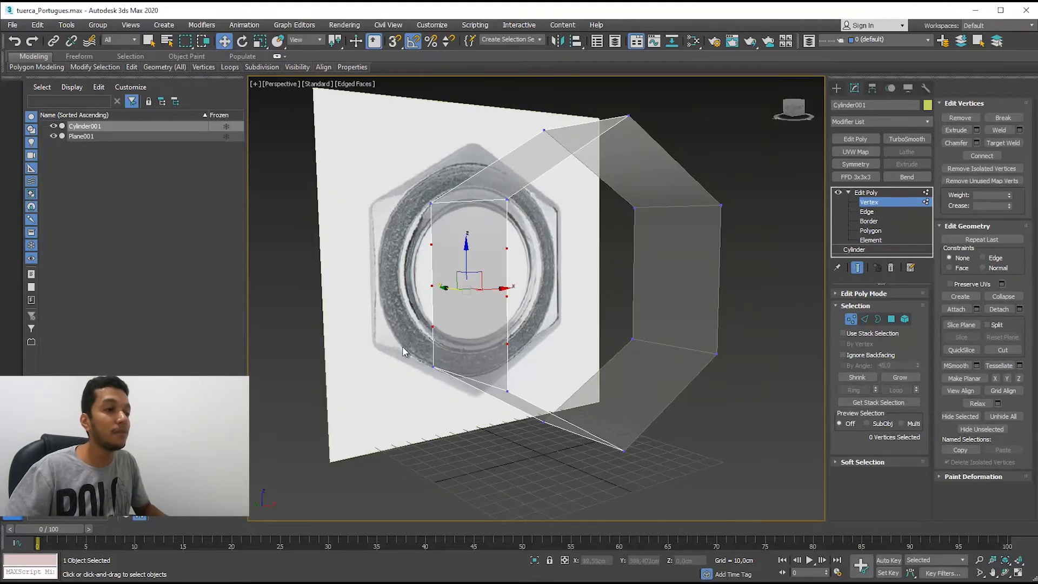
pyautogui.keyDown('alt'); pyautogui.moveTo(408, 343); pyautogui.dragTo(456, 336, button='middle'); pyautogui.keyUp('alt')
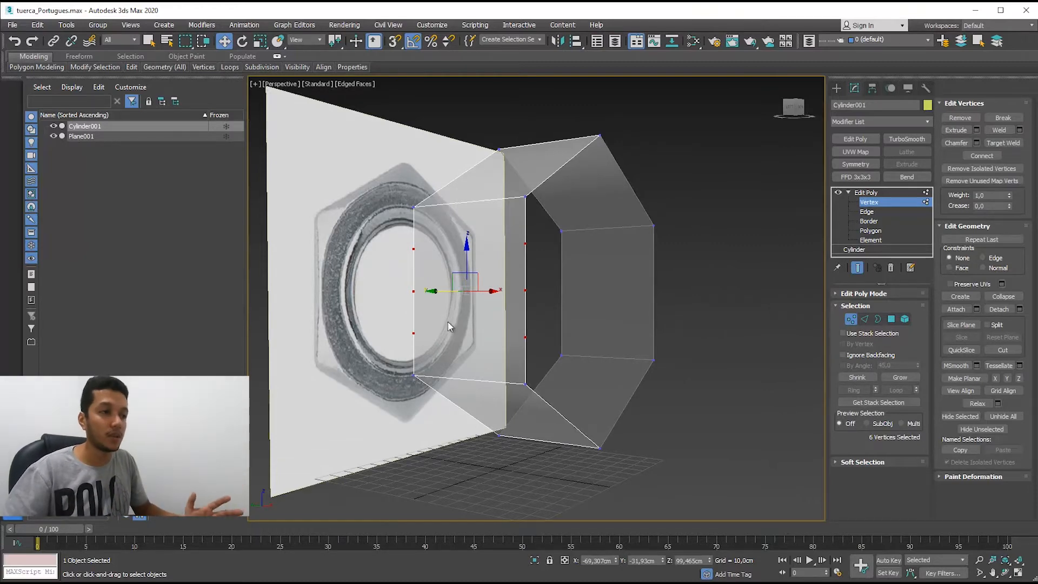
pyautogui.keyDown('alt'); pyautogui.moveTo(457, 305); pyautogui.dragTo(493, 308, button='middle'); pyautogui.keyUp('alt')
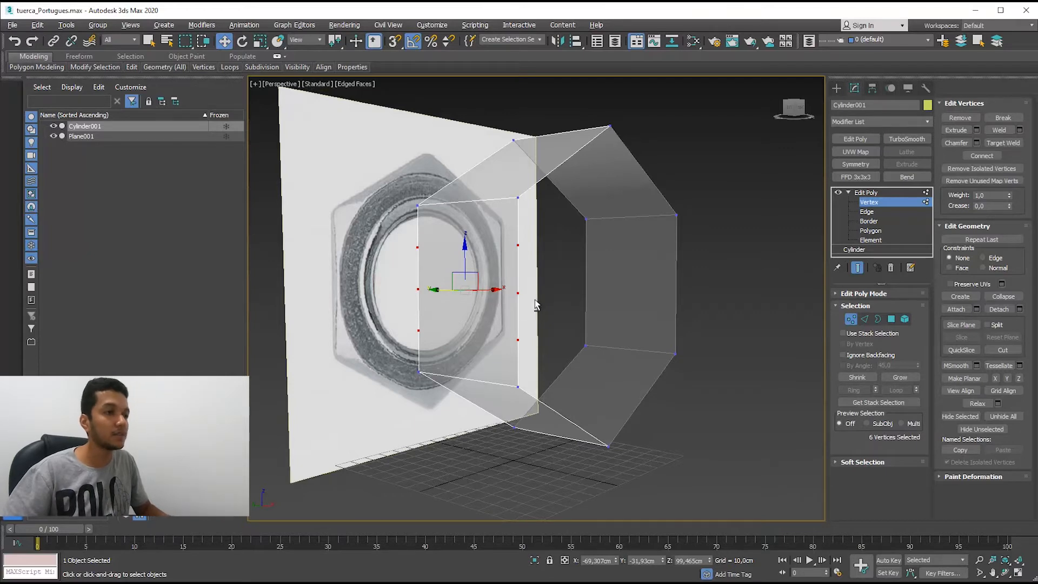
pyautogui.keyDown('alt'); pyautogui.moveTo(535, 304); pyautogui.dragTo(538, 342, button='middle'); pyautogui.keyUp('alt')
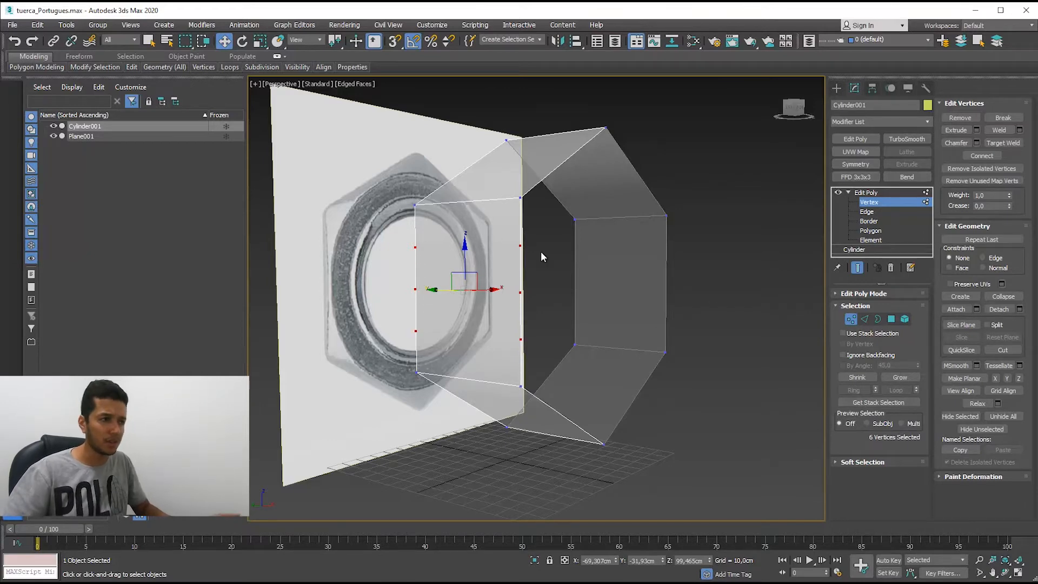
pyautogui.keyDown('alt'); pyautogui.moveTo(643, 270); pyautogui.dragTo(433, 211, button='middle'); pyautogui.keyUp('alt')
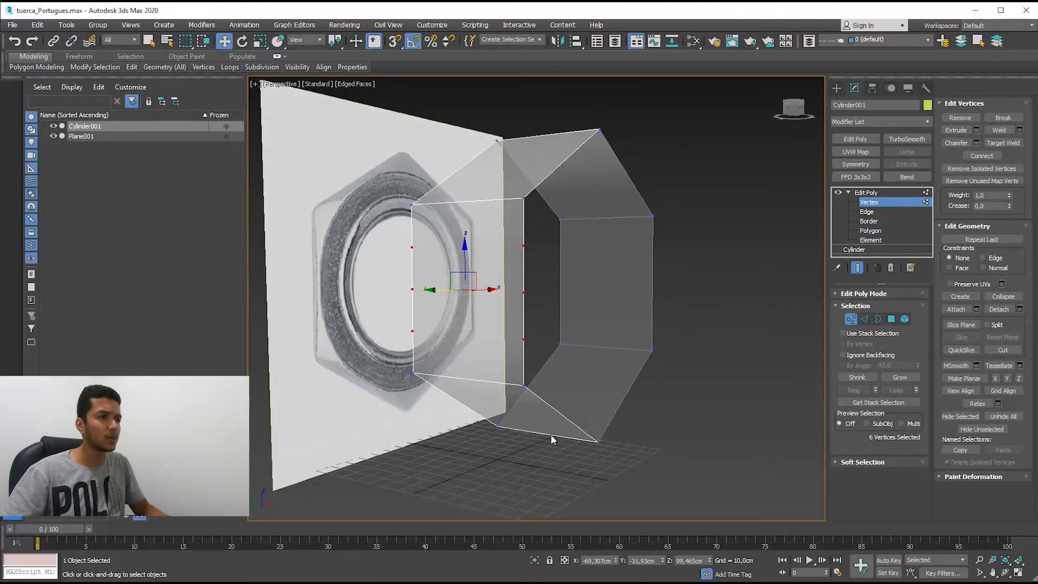
pyautogui.keyDown('alt'); pyautogui.moveTo(541, 306); pyautogui.dragTo(524, 259, button='middle'); pyautogui.keyUp('alt')
# Bow the front vertical edge away from the reference plane by moving its three inner vertices, with the middle one farthest.
pyautogui.moveTo(498, 338); pyautogui.dragTo(484, 360)
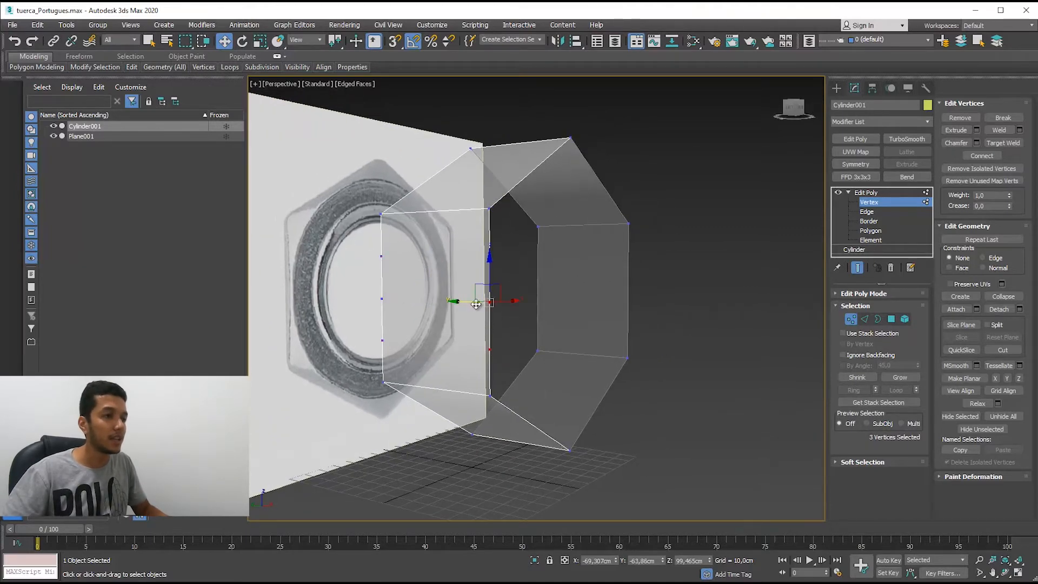
pyautogui.moveTo(511, 301); pyautogui.dragTo(565, 299)
pyautogui.click(503, 305)
pyautogui.moveTo(480, 303); pyautogui.dragTo(493, 304)
pyautogui.keyDown('alt'); pyautogui.moveTo(498, 304); pyautogui.dragTo(542, 311, button='middle'); pyautogui.keyUp('alt')
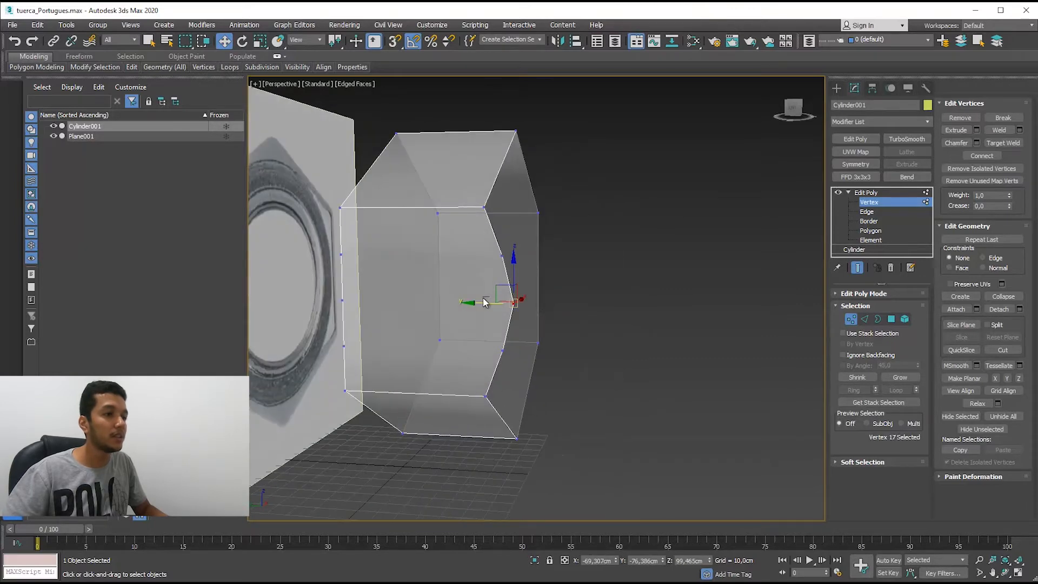
pyautogui.moveTo(484, 303); pyautogui.dragTo(487, 304)
pyautogui.keyDown('alt'); pyautogui.moveTo(487, 304); pyautogui.dragTo(495, 324, button='middle'); pyautogui.keyUp('alt')
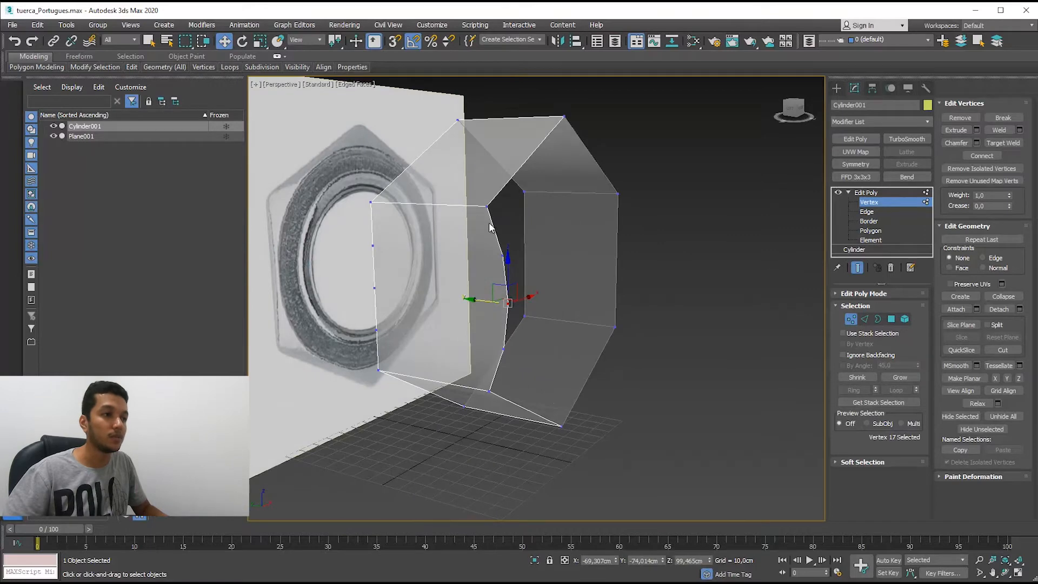
# Undo the vertex moves on the side face's front vertical edge.
pyautogui.hotkey('ctrl', 'z')
pyautogui.hotkey('ctrl', 'z')
pyautogui.hotkey('ctrl', 'z')
pyautogui.hotkey('ctrl', 'z')
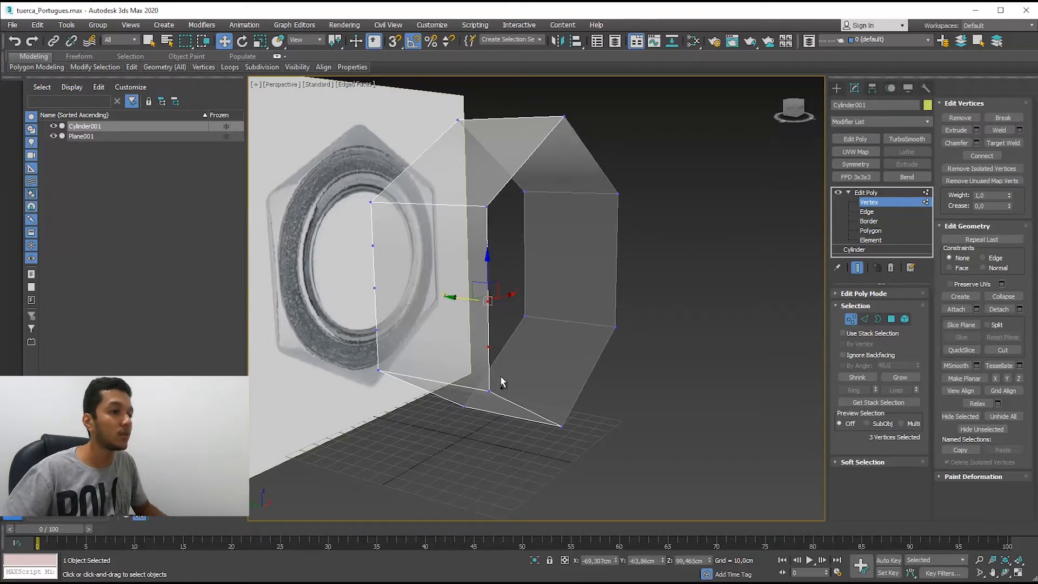
pyautogui.hotkey('shift', 'z')
pyautogui.keyDown('alt'); pyautogui.moveTo(518, 323); pyautogui.dragTo(562, 338, button='middle'); pyautogui.keyUp('alt')
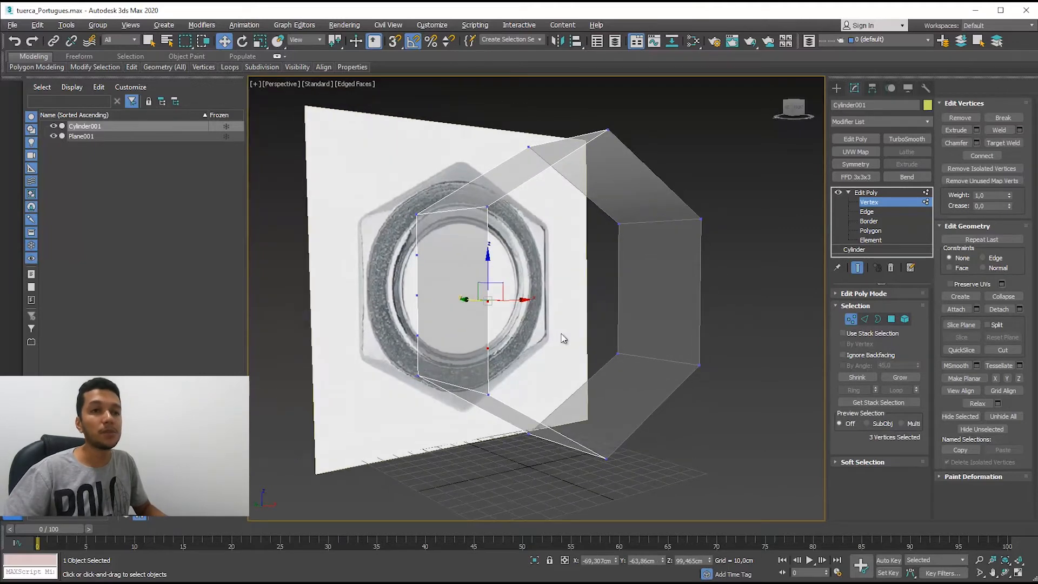
# In vertex editing, select the six leftover vertices on the side face's vertical edges and remove them.
pyautogui.click(864, 319)
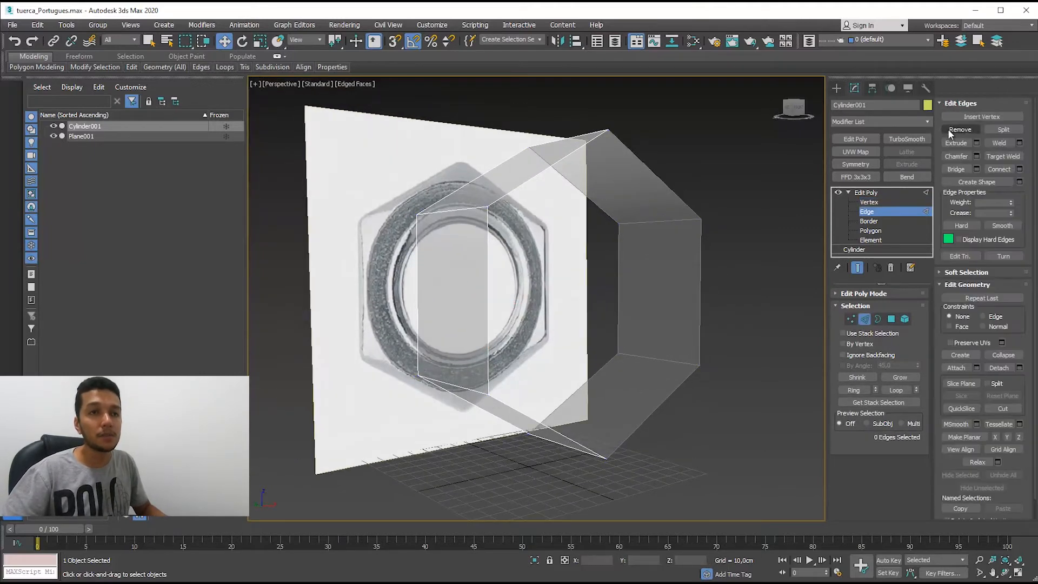
pyautogui.click(851, 319)
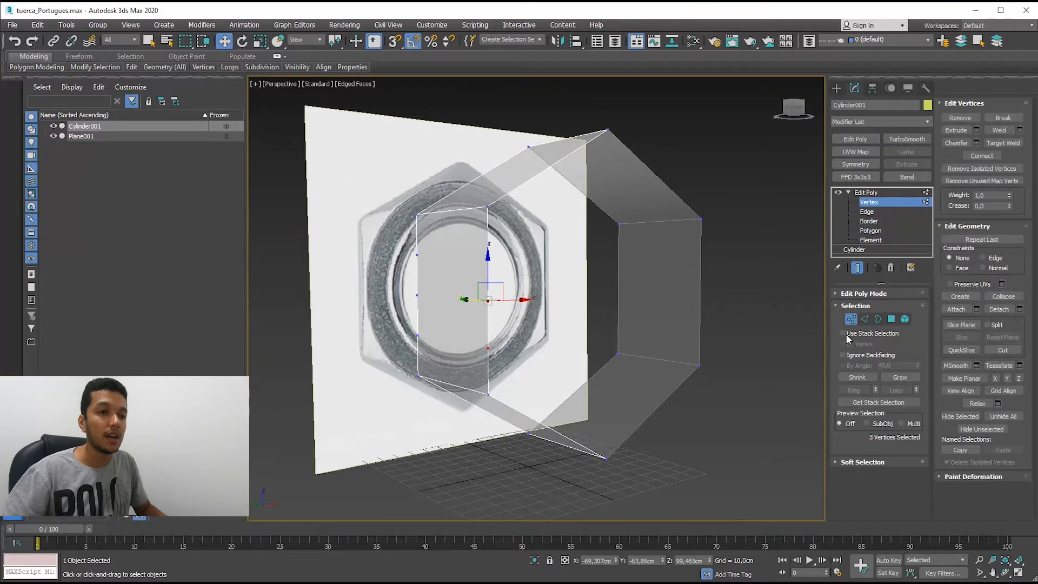
pyautogui.click(524, 242)
pyautogui.moveTo(397, 364); pyautogui.dragTo(398, 363)
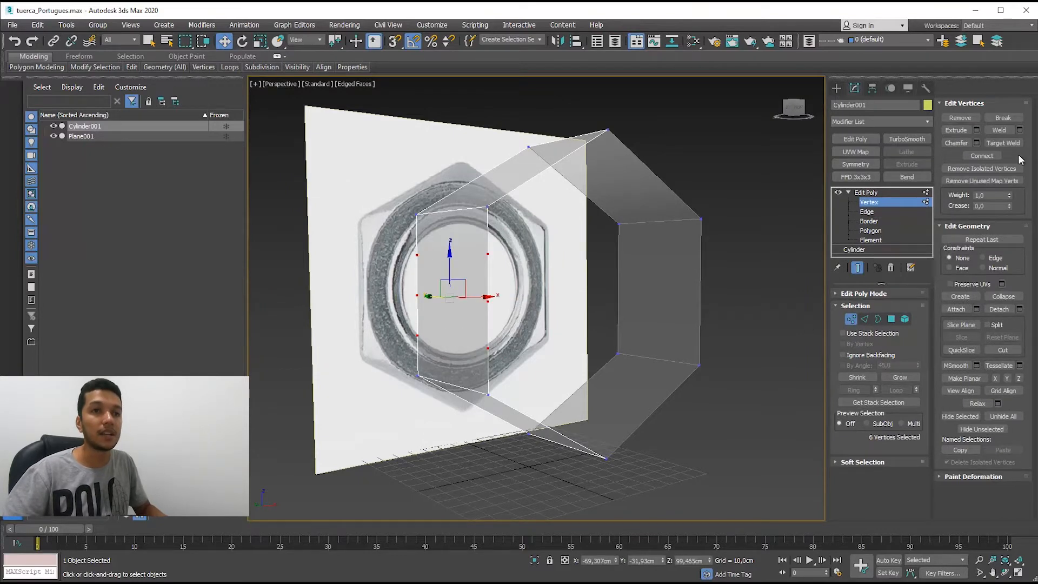
pyautogui.click(960, 118)
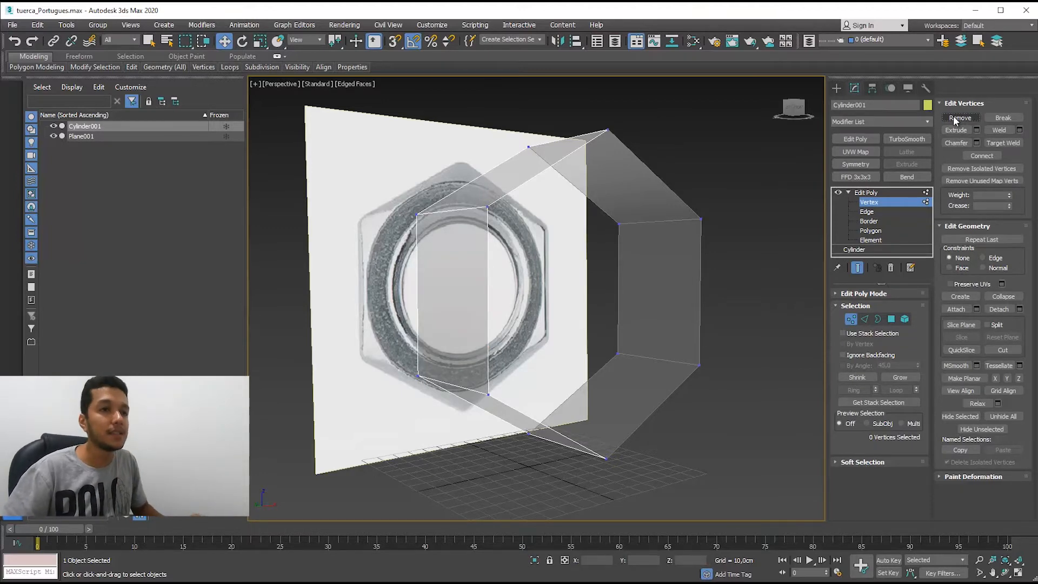
# Undo the vertex removal and the earlier edge removal to bring back the side face's three connecting edges.
pyautogui.hotkey('ctrl', 'z')
pyautogui.hotkey('ctrl', 'z')
pyautogui.hotkey('ctrl', 'z')
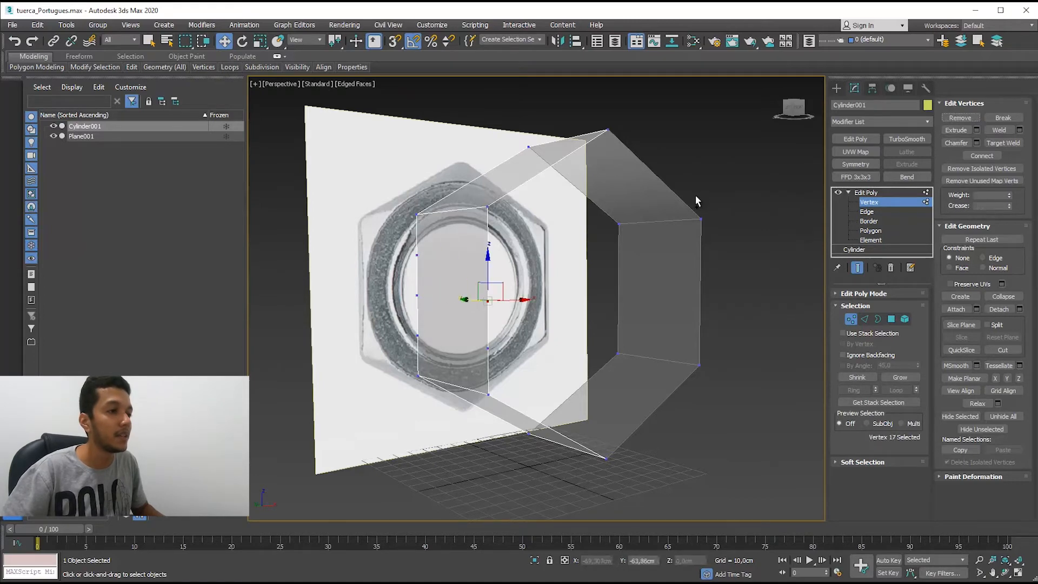
pyautogui.hotkey('shift', 'z')
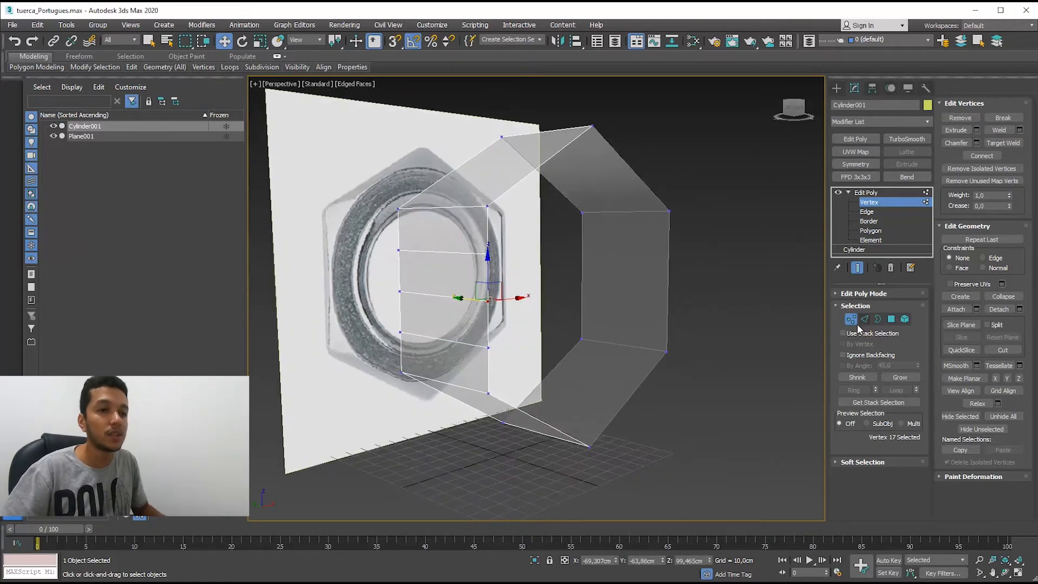
# In edge editing, remove the side face's three connecting edges together with their end vertices, and check the result in vertex editing.
pyautogui.click(857, 320)
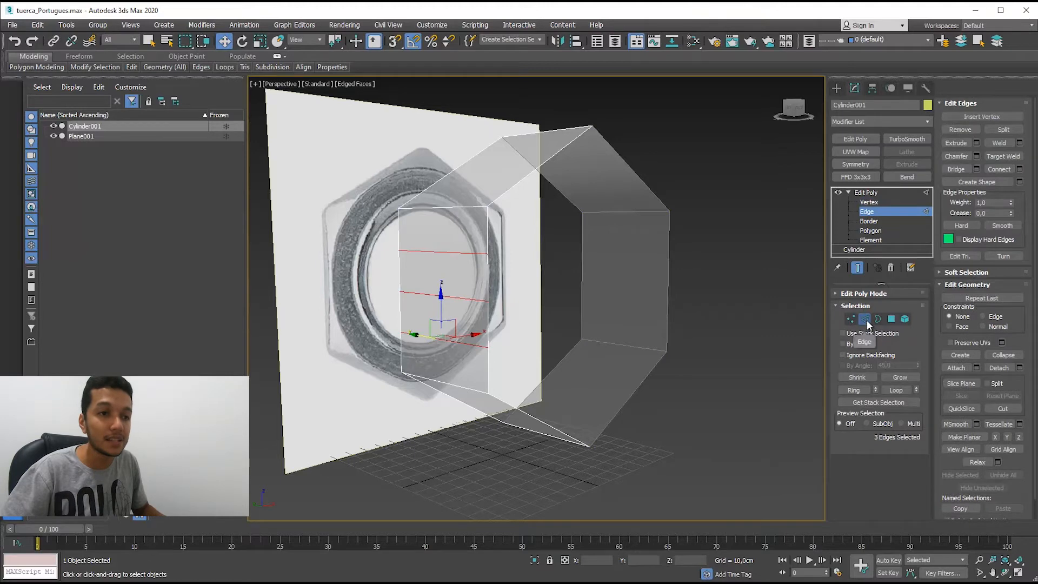
pyautogui.click(448, 358)
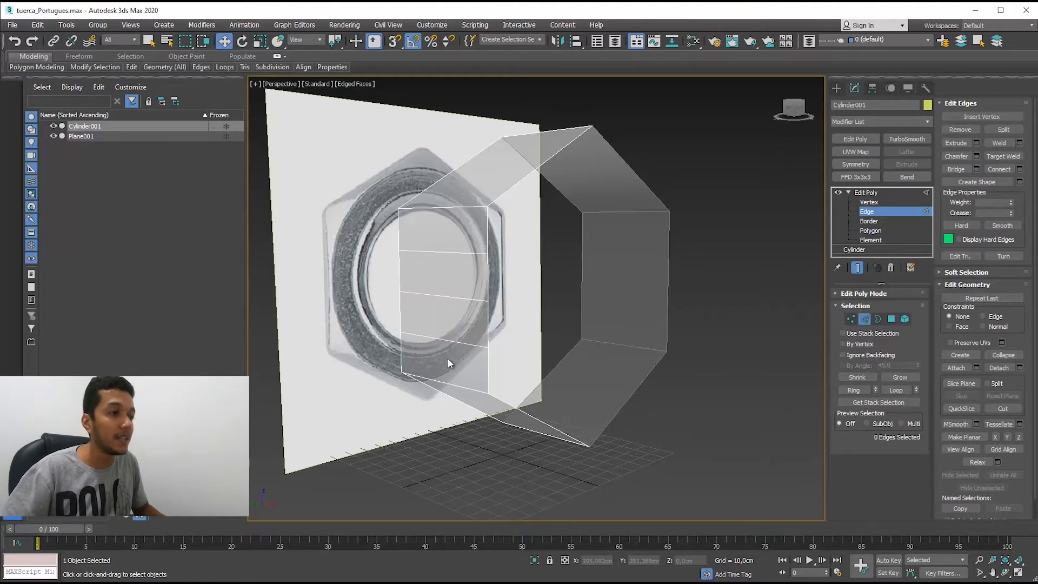
pyautogui.moveTo(463, 244); pyautogui.dragTo(463, 244)
pyautogui.hotkey('shift', 'z')
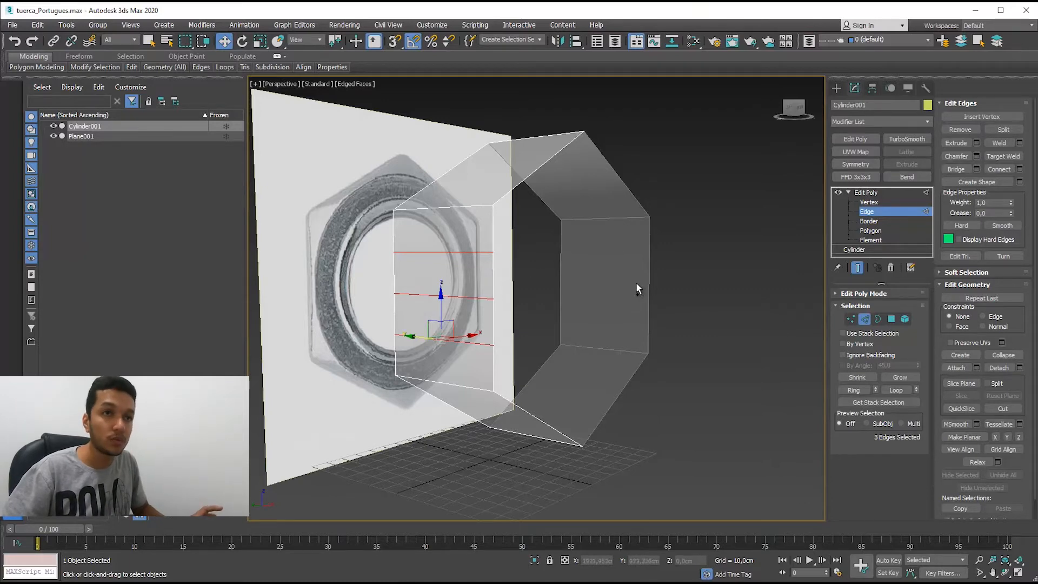
pyautogui.click(957, 130)
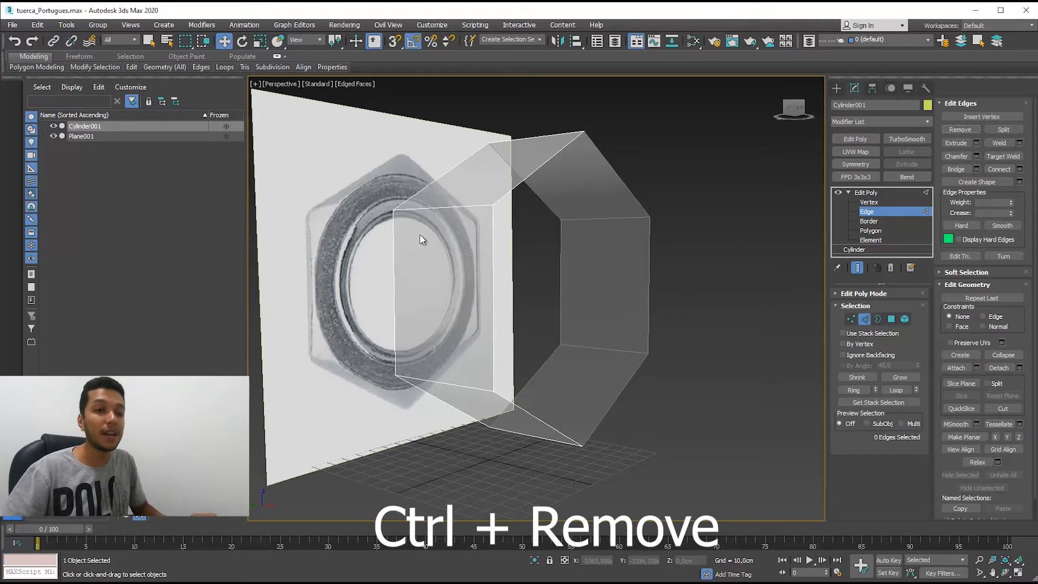
pyautogui.click(851, 319)
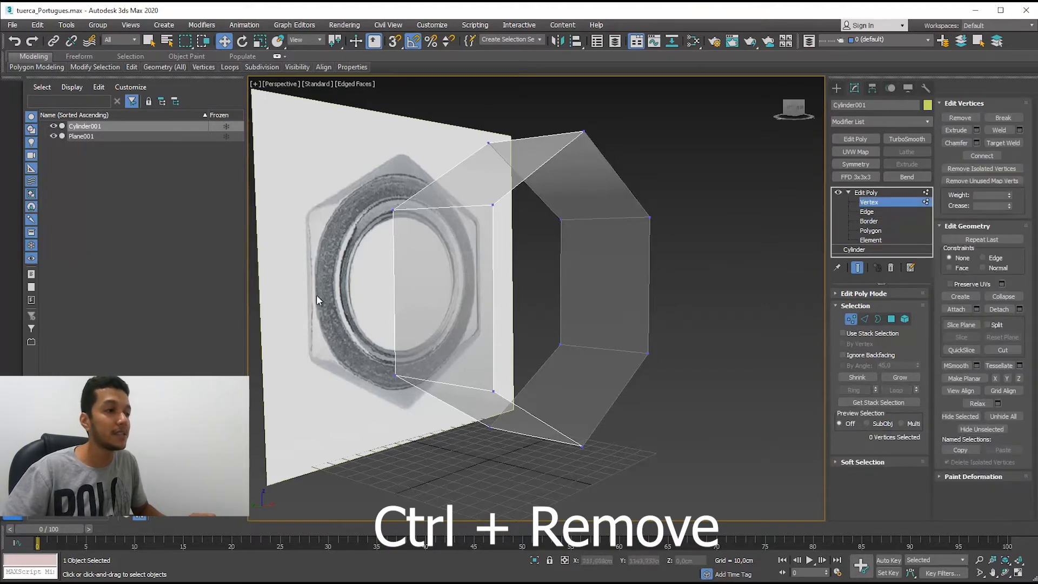
pyautogui.moveTo(331, 244); pyautogui.dragTo(493, 351)
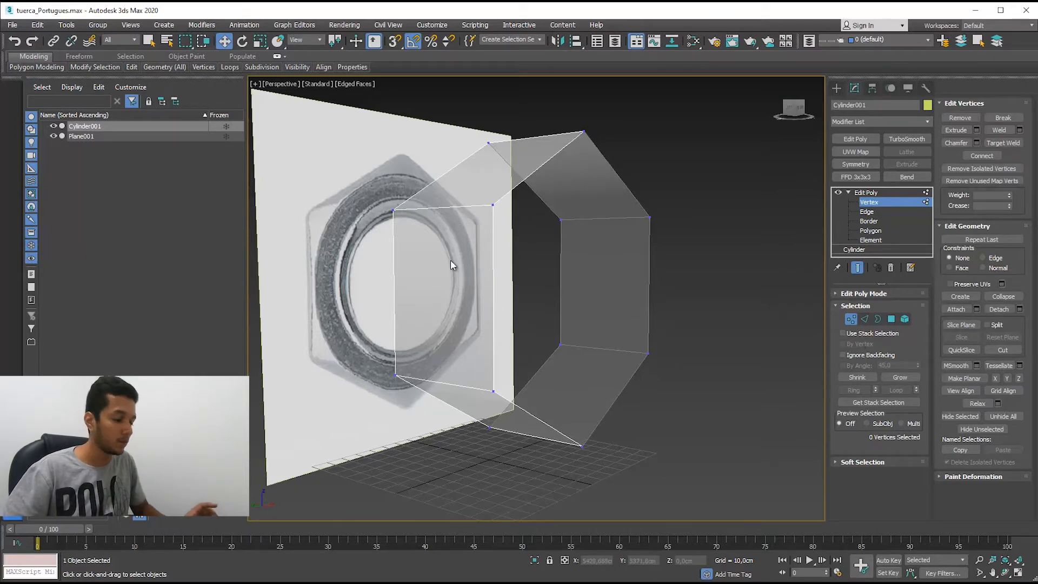
# Examine the cleared side face and the whole open cylinder from several angles in edge and vertex editing.
pyautogui.click(864, 319)
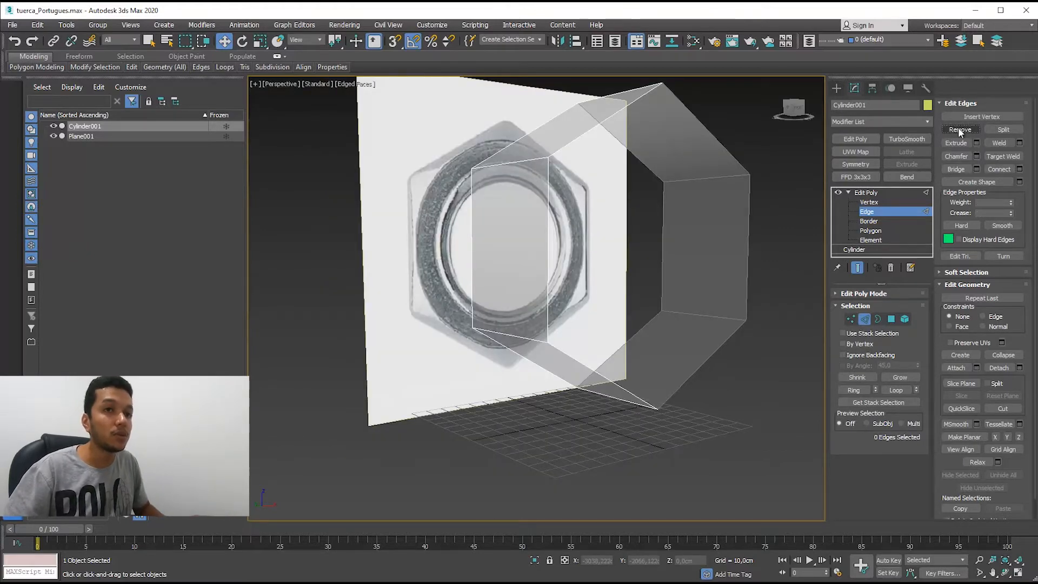
pyautogui.keyDown('alt'); pyautogui.moveTo(726, 197); pyautogui.dragTo(679, 226, button='middle'); pyautogui.keyUp('alt')
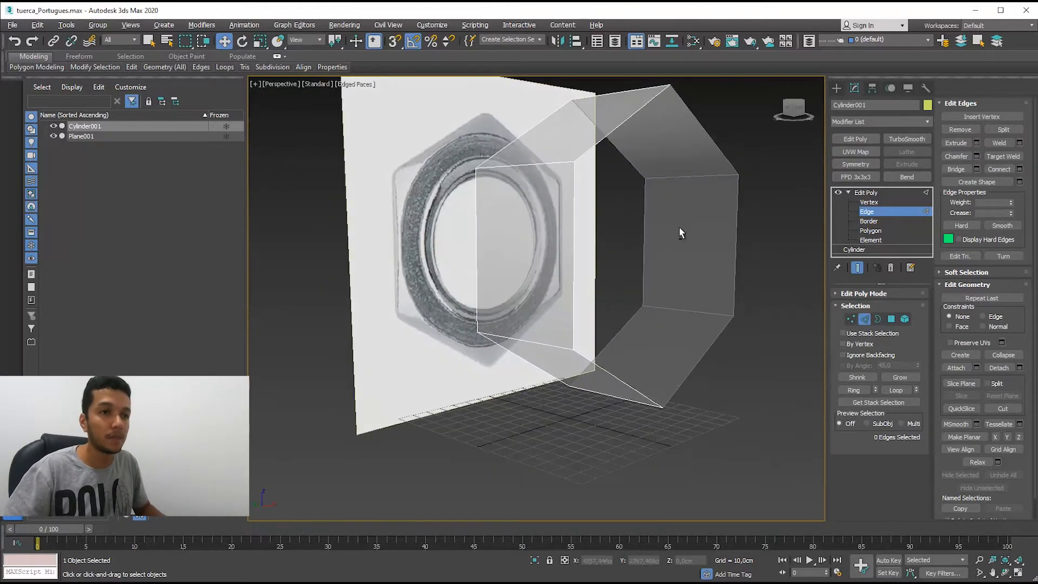
pyautogui.click(869, 202)
pyautogui.moveTo(545, 266)
pyautogui.keyDown('alt'); pyautogui.mouseDown(button='middle')
pyautogui.moveTo(526, 276)
pyautogui.moveTo(546, 286)
pyautogui.mouseUp(button='middle'); pyautogui.keyUp('alt')
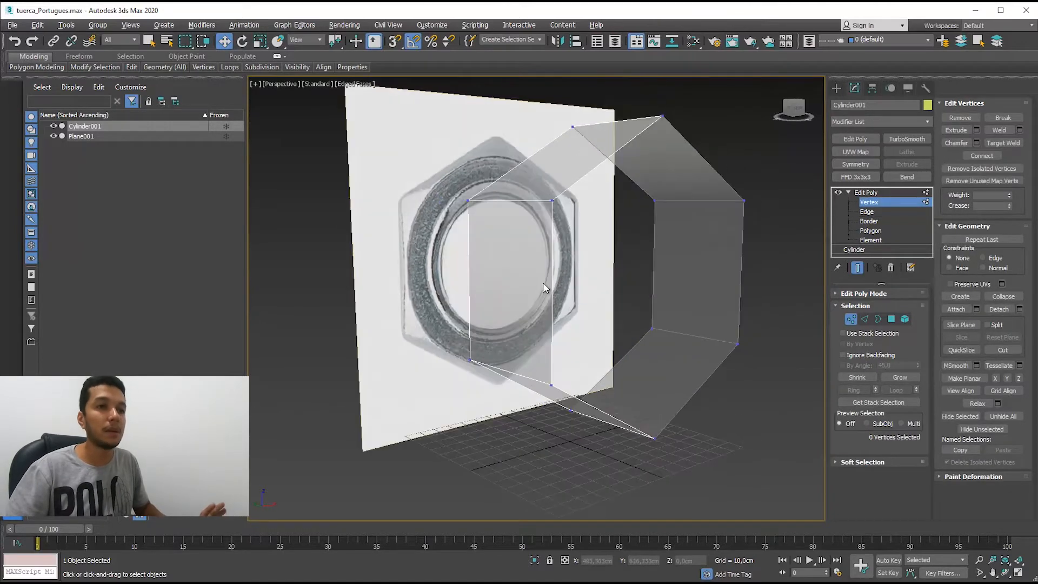
pyautogui.click(868, 211)
pyautogui.keyDown('alt'); pyautogui.moveTo(760, 248); pyautogui.dragTo(620, 331, button='middle'); pyautogui.keyUp('alt')
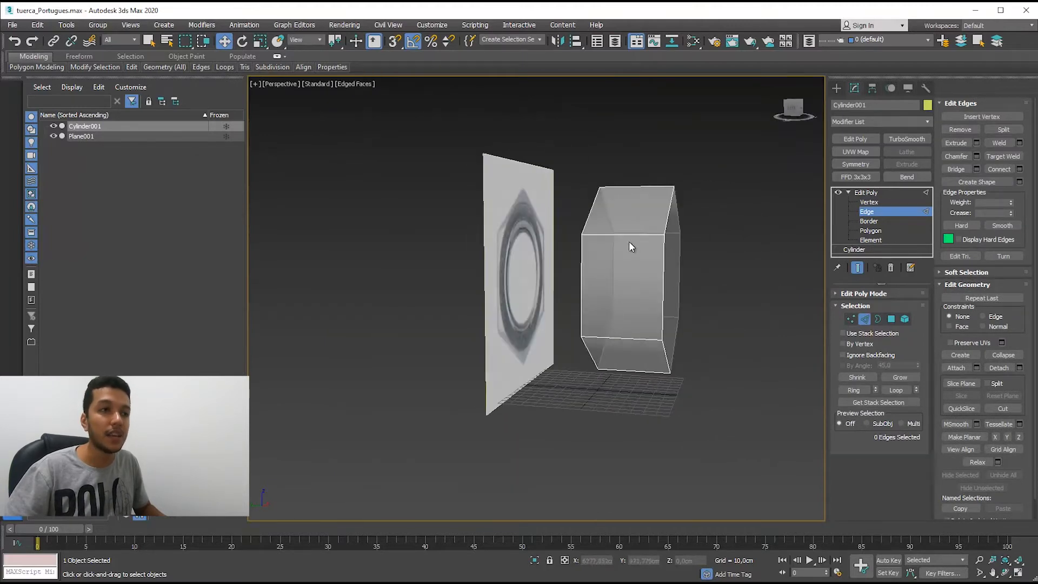
pyautogui.keyDown('alt'); pyautogui.moveTo(639, 275); pyautogui.dragTo(608, 296, button='middle'); pyautogui.keyUp('alt')
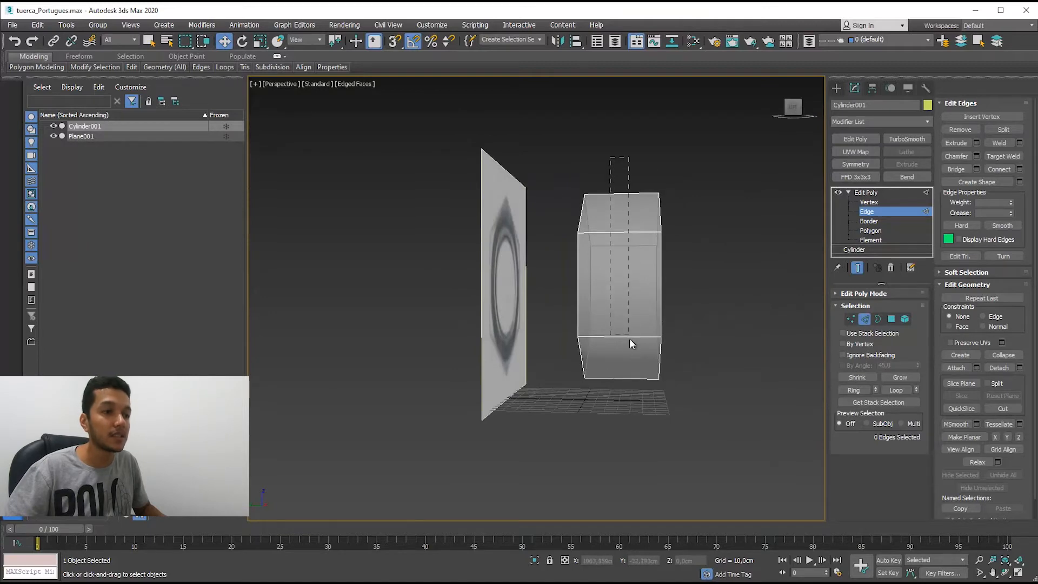
pyautogui.keyDown('alt'); pyautogui.moveTo(691, 285); pyautogui.dragTo(576, 297, button='middle'); pyautogui.keyUp('alt')
pyautogui.scroll(4, 595, 292)
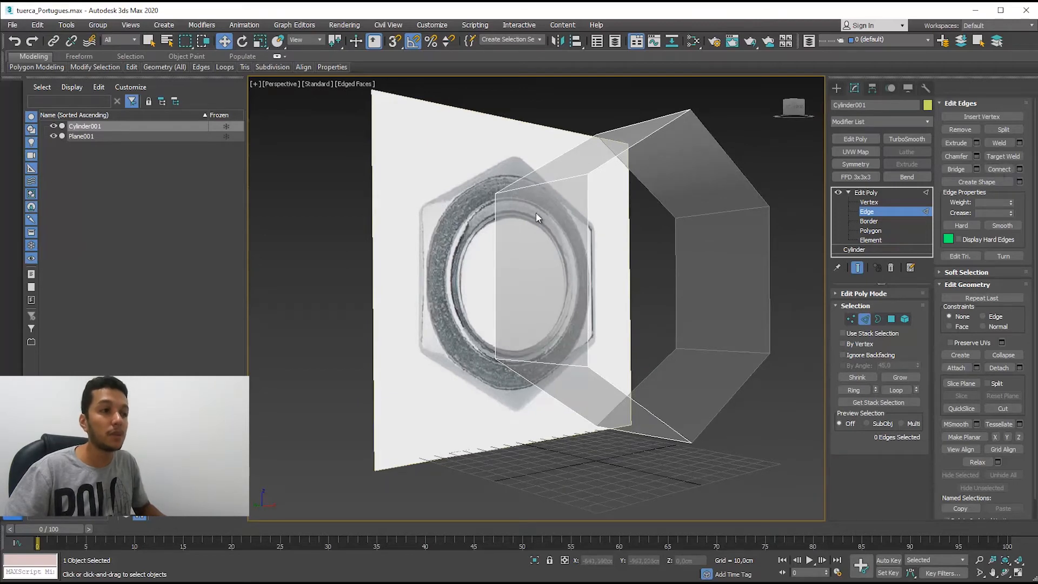
pyautogui.keyDown('alt'); pyautogui.moveTo(480, 221); pyautogui.dragTo(476, 232, button='middle'); pyautogui.keyUp('alt')
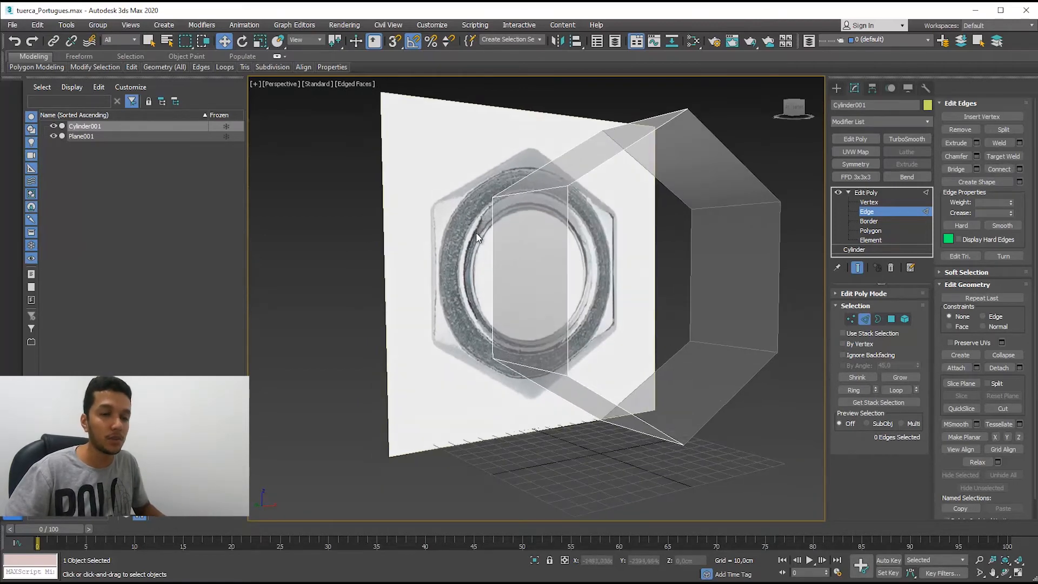
pyautogui.moveTo(615, 244); pyautogui.dragTo(588, 258)
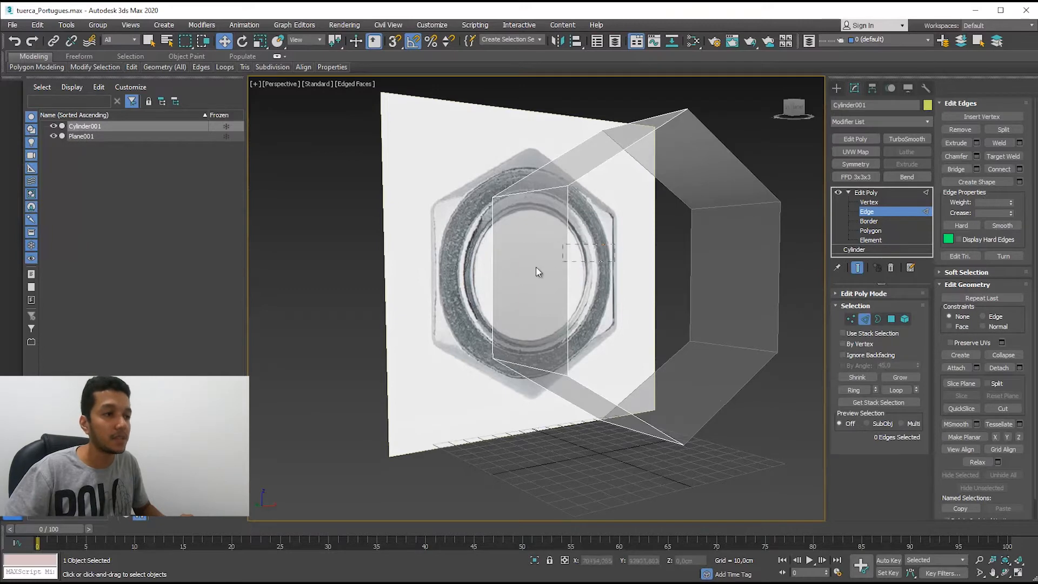
pyautogui.moveTo(454, 287); pyautogui.dragTo(456, 286)
pyautogui.click(640, 192)
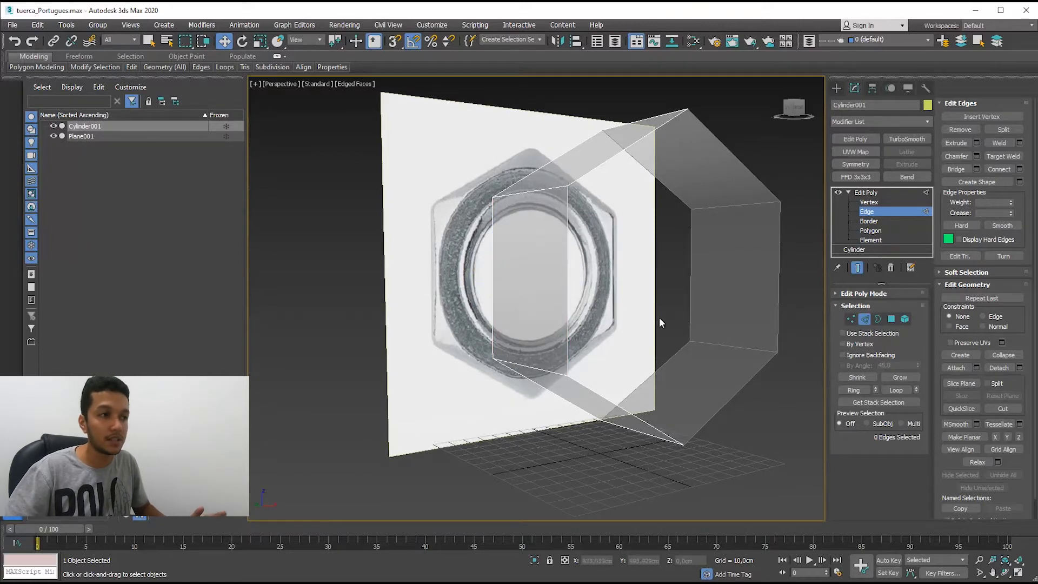
# In edge editing, Cut a new edge across the middle of the side face, from its front to its rear vertical edge.
pyautogui.click(1002, 409)
pyautogui.keyDown('alt'); pyautogui.moveTo(541, 319); pyautogui.dragTo(559, 291, button='middle'); pyautogui.keyUp('alt')
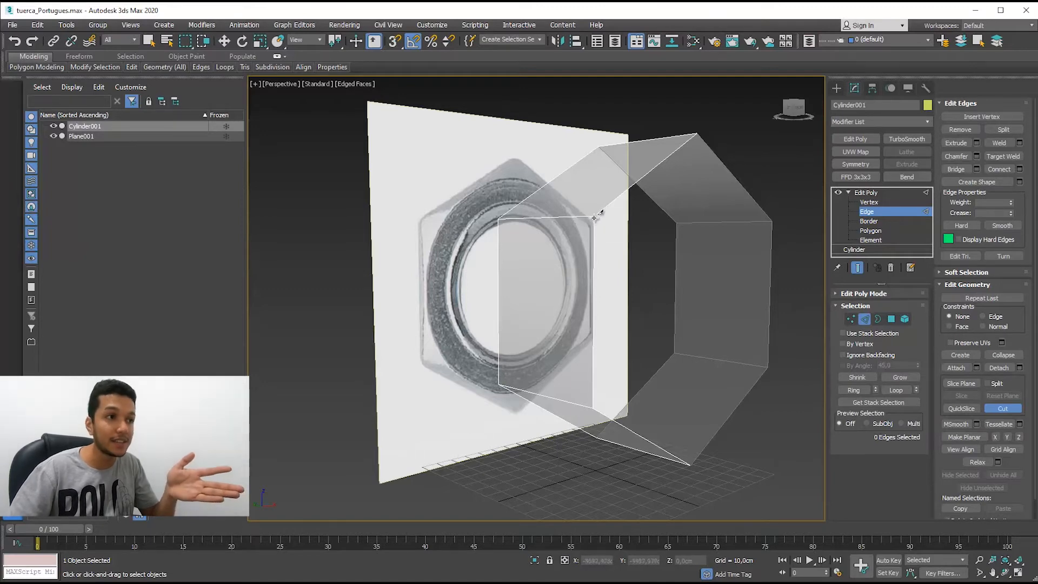
pyautogui.click(851, 319)
pyautogui.press('2')
pyautogui.hotkey('alt', 'c')
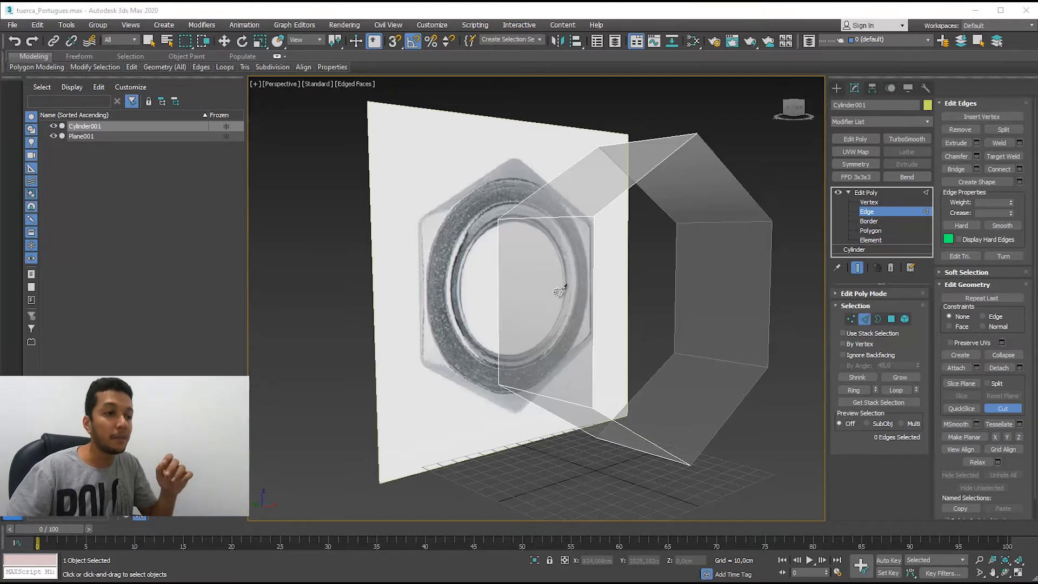
pyautogui.click(594, 299)
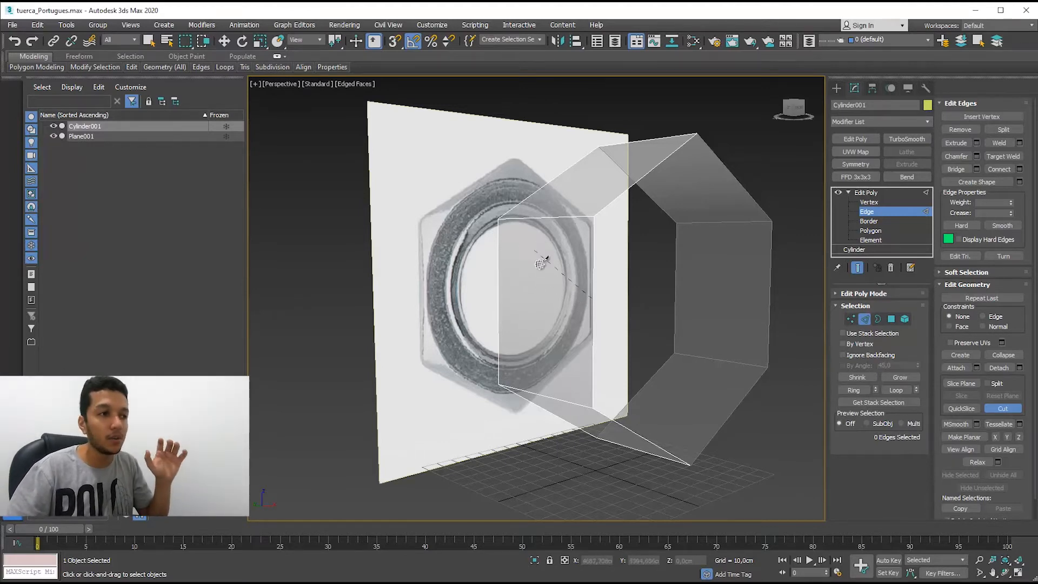
pyautogui.click(499, 295)
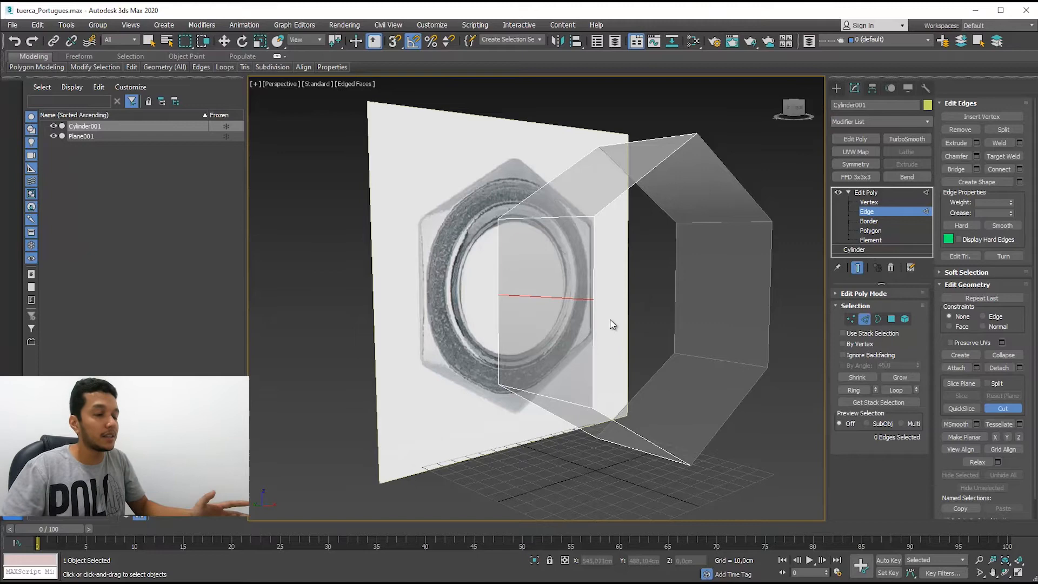
# Cut two more edges across the side face, one below and one above the middle edge.
pyautogui.keyDown('alt'); pyautogui.moveTo(598, 413); pyautogui.dragTo(607, 348, button='middle'); pyautogui.keyUp('alt')
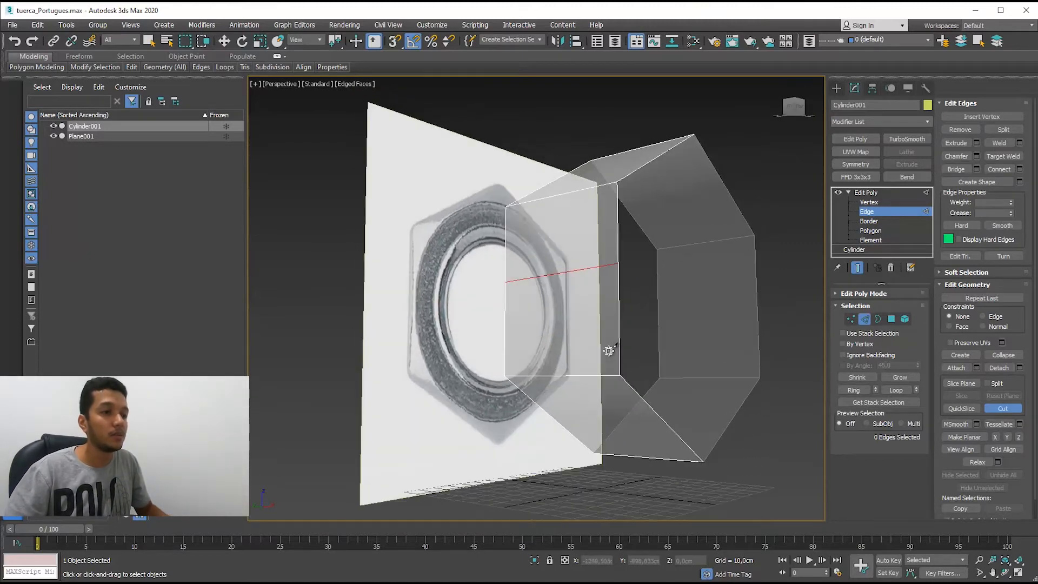
pyautogui.click(505, 328)
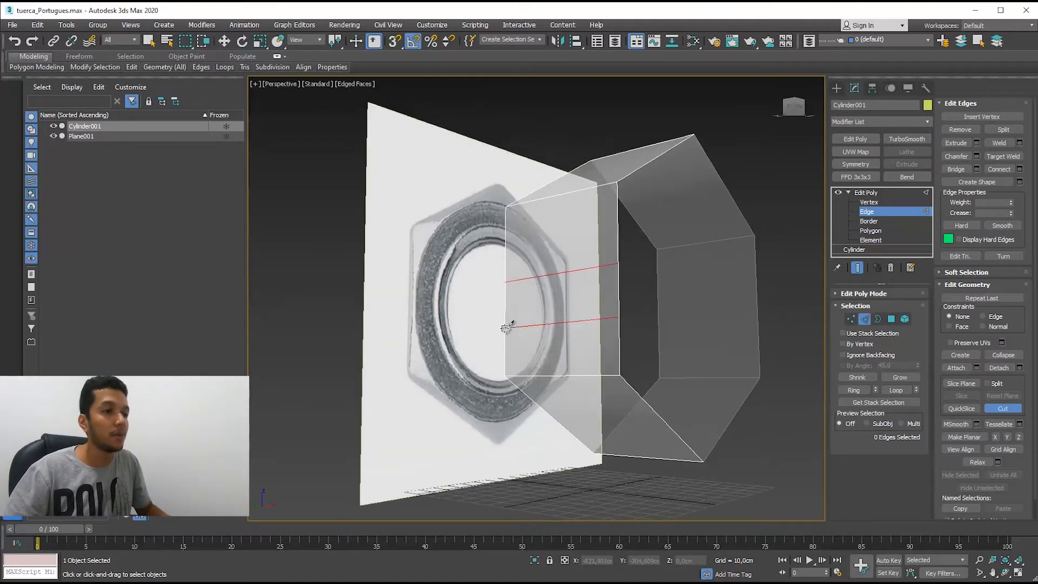
pyautogui.keyDown('alt'); pyautogui.moveTo(616, 226); pyautogui.dragTo(605, 250, button='middle'); pyautogui.keyUp('alt')
pyautogui.click(612, 234)
pyautogui.click(503, 245)
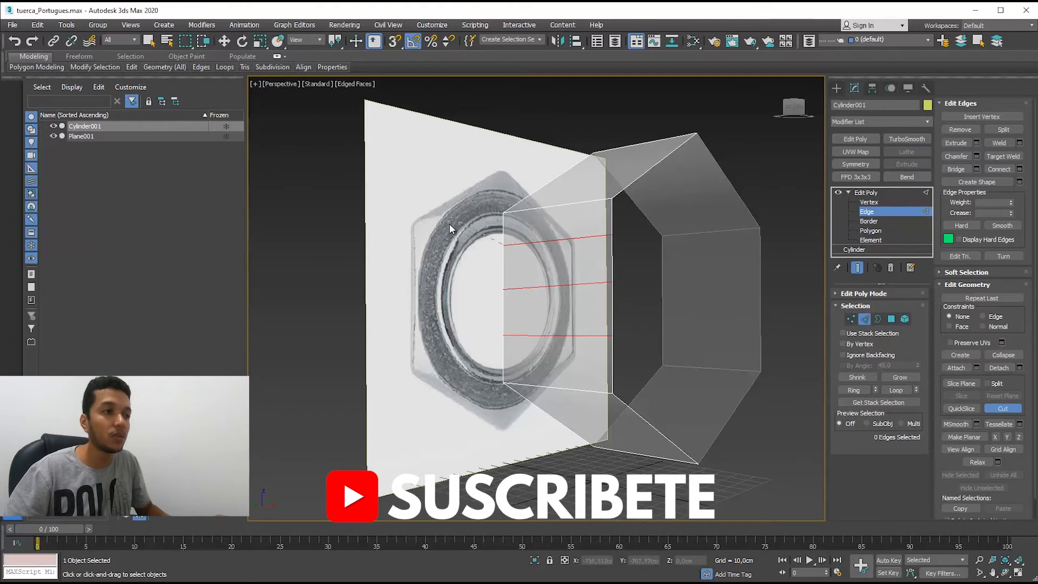
# Cut a fourth edge across the side face just below the middle one, continuing it with slanted cuts up to the upper edge.
pyautogui.keyDown('alt'); pyautogui.moveTo(558, 295); pyautogui.dragTo(611, 322, button='middle'); pyautogui.keyUp('alt')
pyautogui.click(615, 323)
pyautogui.click(504, 320)
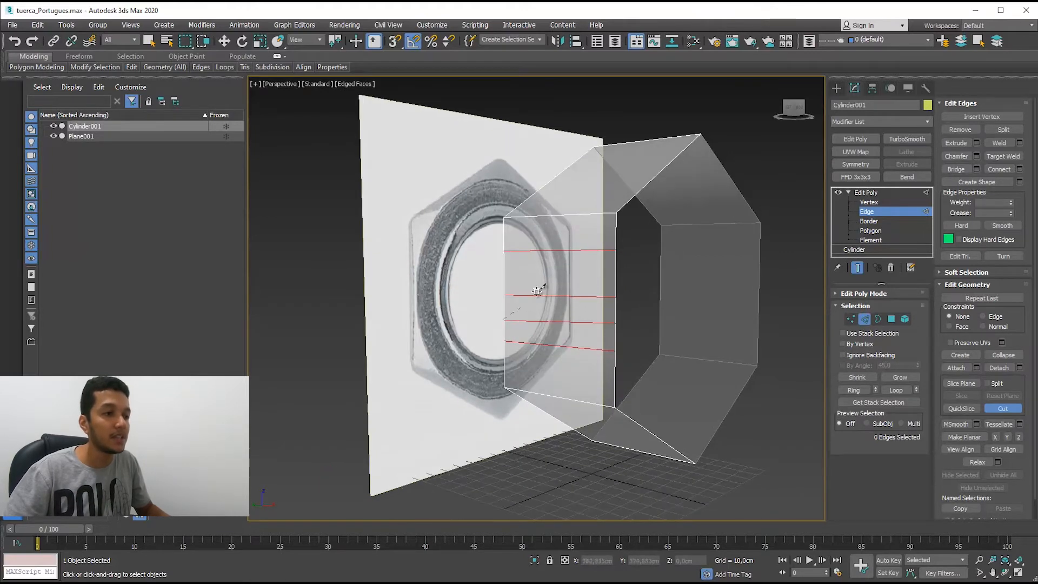
pyautogui.click(555, 296)
pyautogui.click(561, 249)
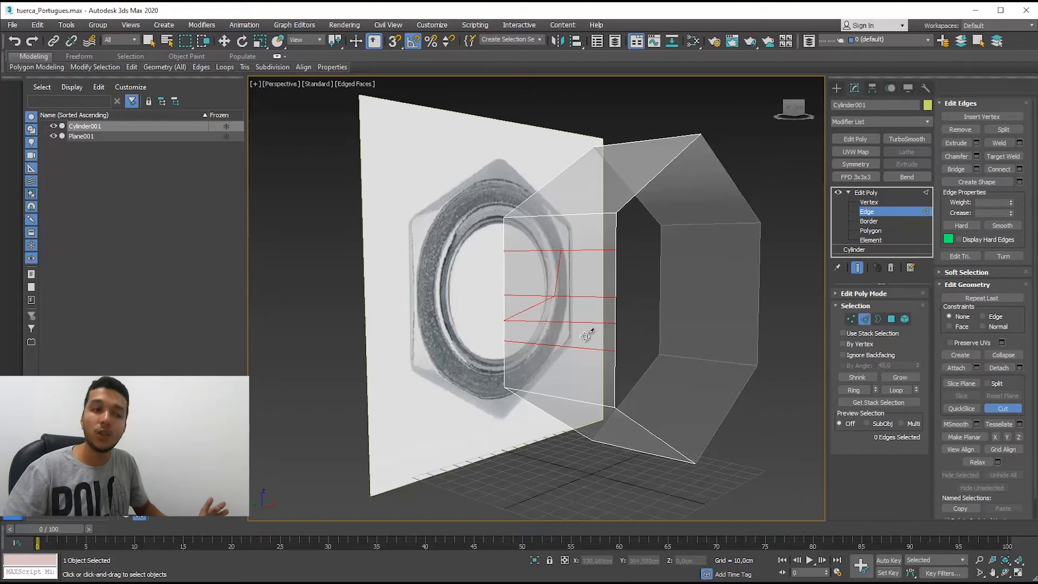
# Undo all the cuts on the side face, including the middle one, and leave the Cut tool.
pyautogui.hotkey('ctrl', 'z')
pyautogui.hotkey('ctrl', 'z')
pyautogui.hotkey('ctrl', 'z')
pyautogui.hotkey('ctrl', 'z')
pyautogui.hotkey('ctrl', 'z')
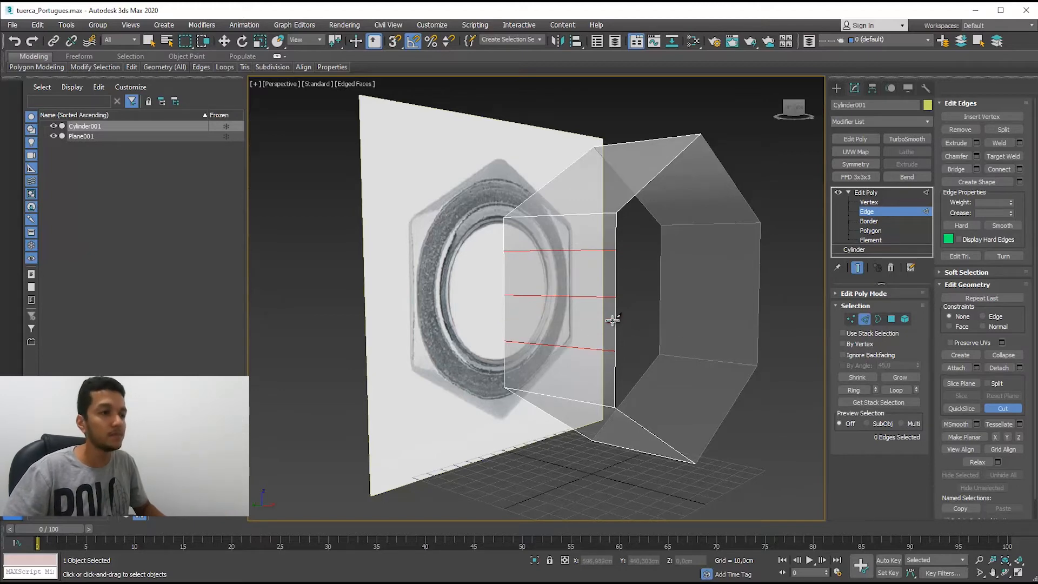
pyautogui.hotkey('ctrl', 'z')
pyautogui.press('w')
pyautogui.keyDown('alt'); pyautogui.moveTo(482, 315); pyautogui.dragTo(515, 303, button='middle'); pyautogui.keyUp('alt')
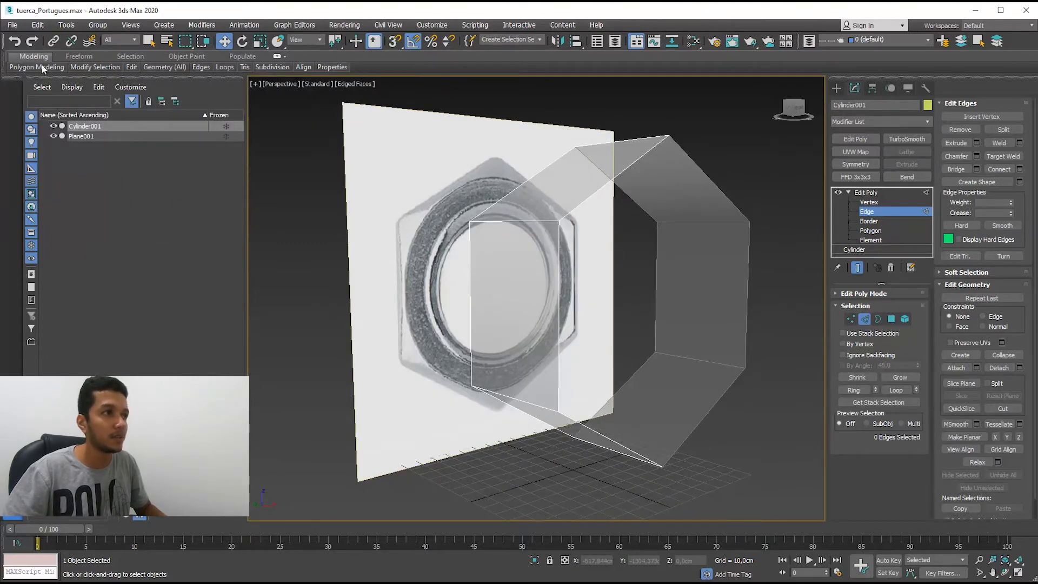
# Expand the modeling ribbon to display its full set of polygon editing tools.
pyautogui.keyDown('alt'); pyautogui.moveTo(459, 89); pyautogui.dragTo(447, 139, button='middle'); pyautogui.keyUp('alt')
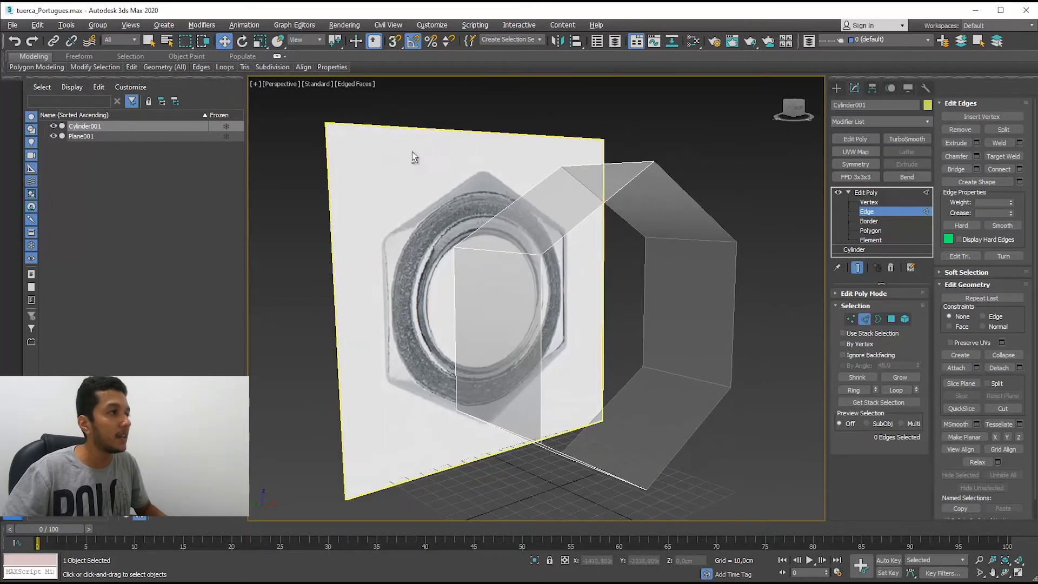
pyautogui.moveTo(21, 66)
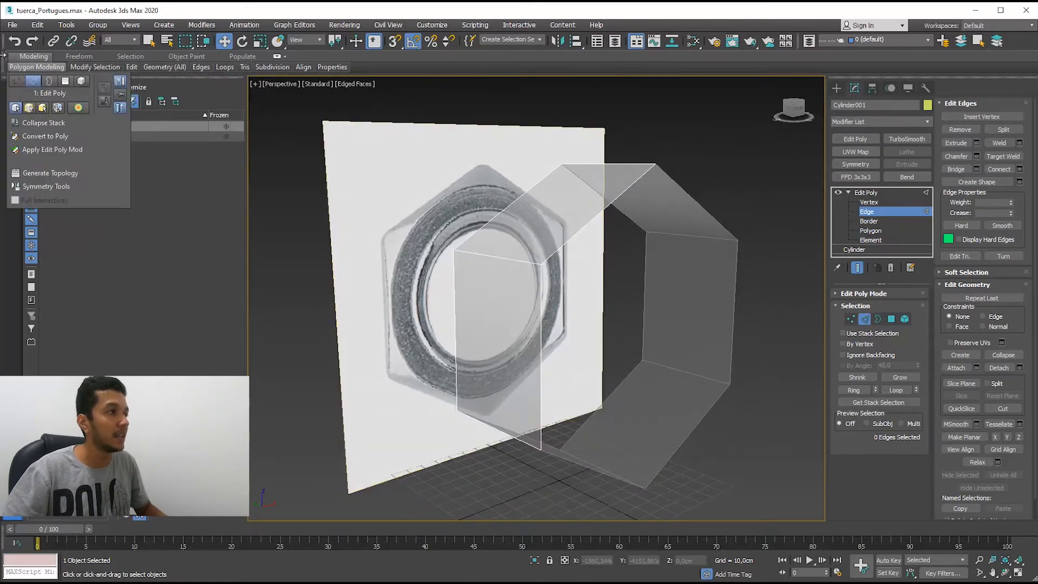
pyautogui.moveTo(132, 67)
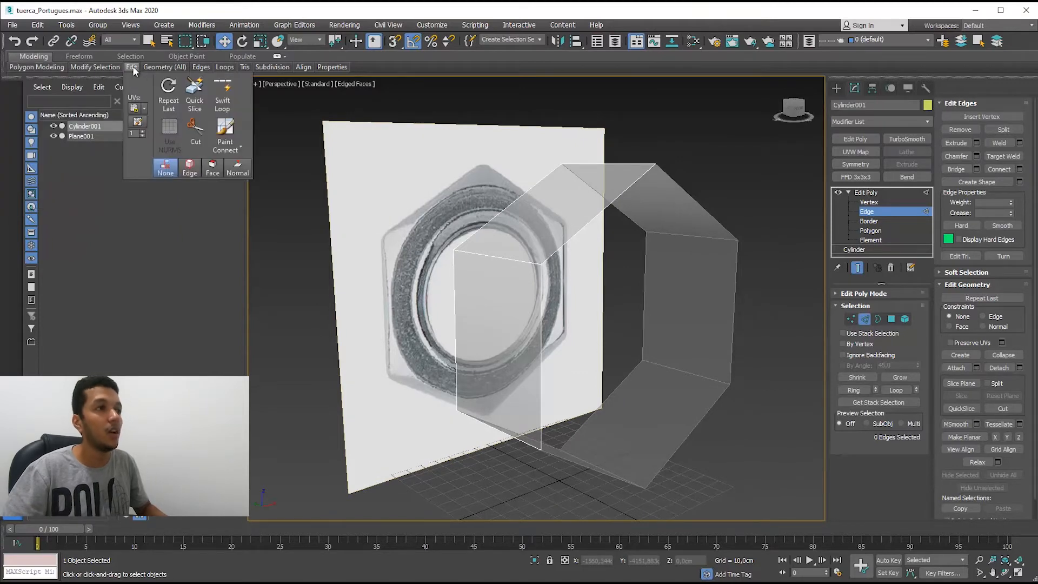
pyautogui.click(277, 56)
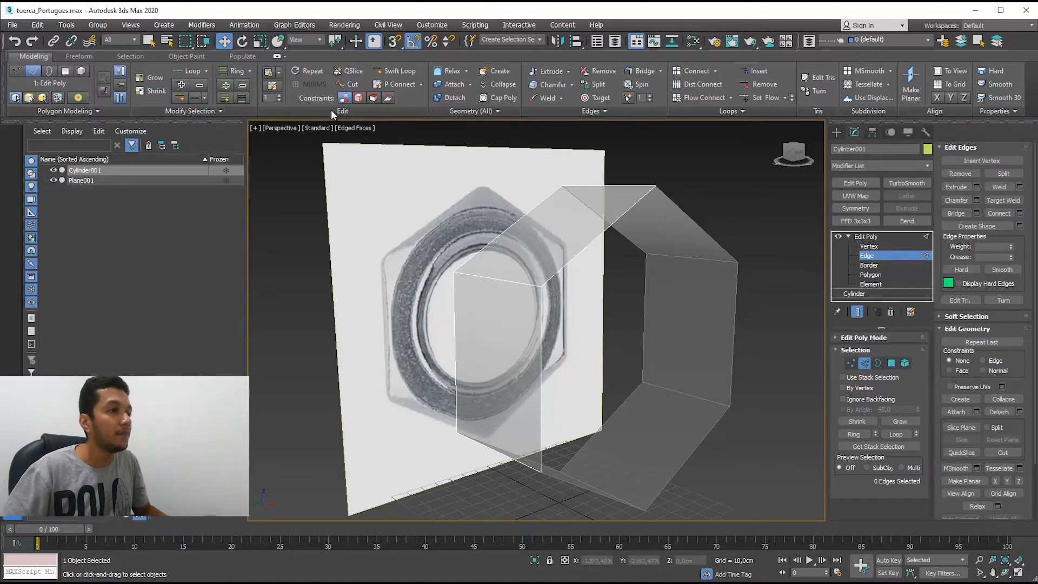
# Try Swift Loop with one edge across the middle of the side face, undo it and leave the tool.
pyautogui.click(411, 76)
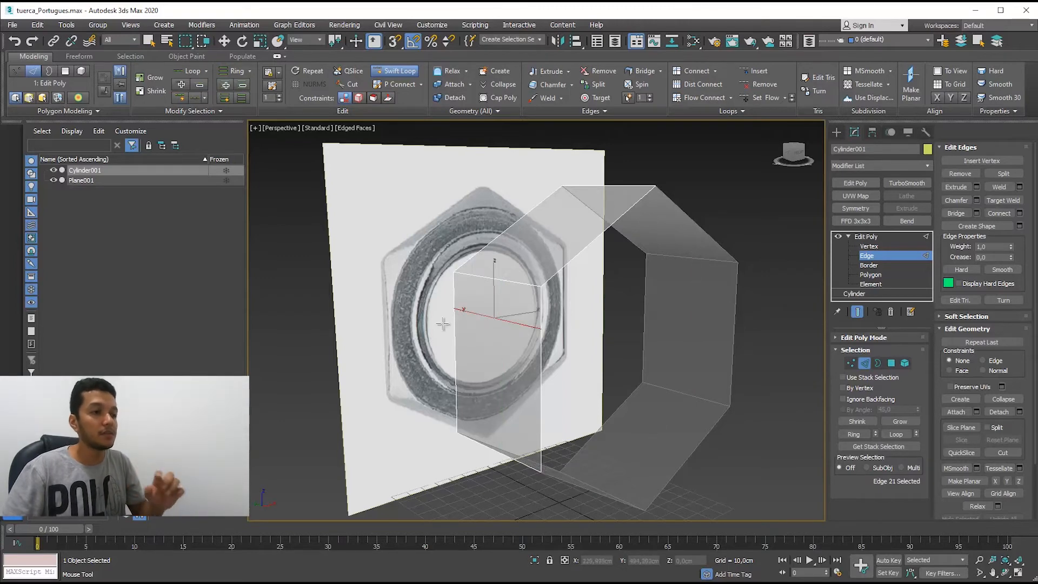
pyautogui.click(520, 326)
pyautogui.hotkey('ctrl', 'z')
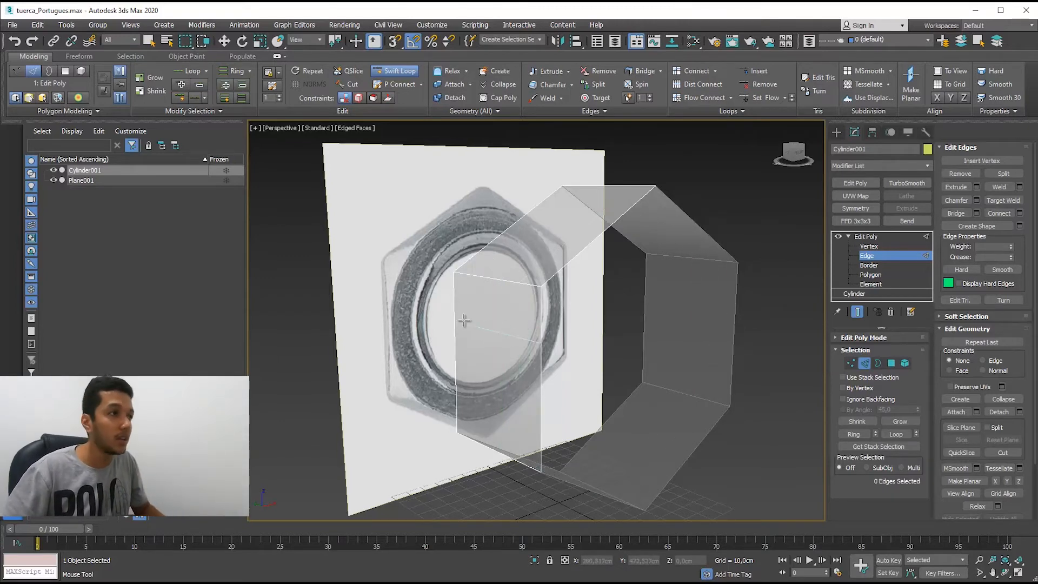
pyautogui.rightClick(443, 319)
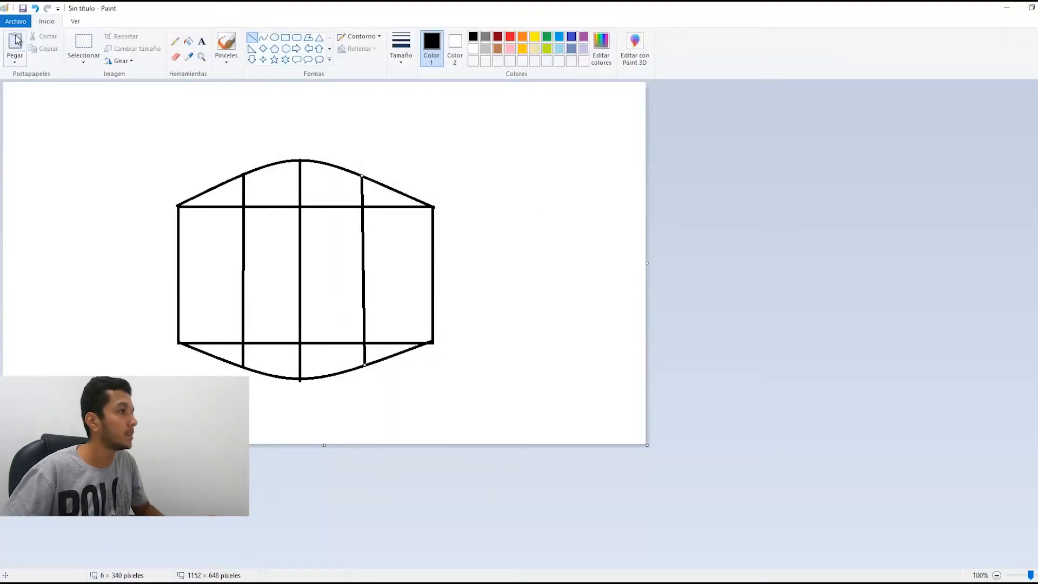
# In Paint, start a blank drawing without saving and draw two adjoining rectangles, about 333 × 213 and 318 × 216 pixels.
pyautogui.click(15, 21)
pyautogui.click(32, 40)
pyautogui.click(540, 299)
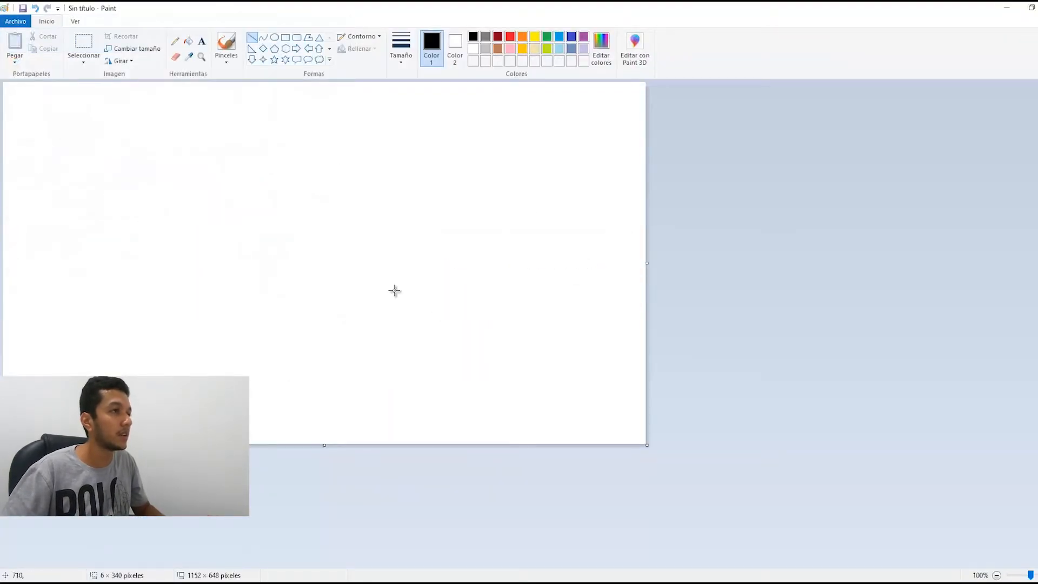
pyautogui.click(285, 37)
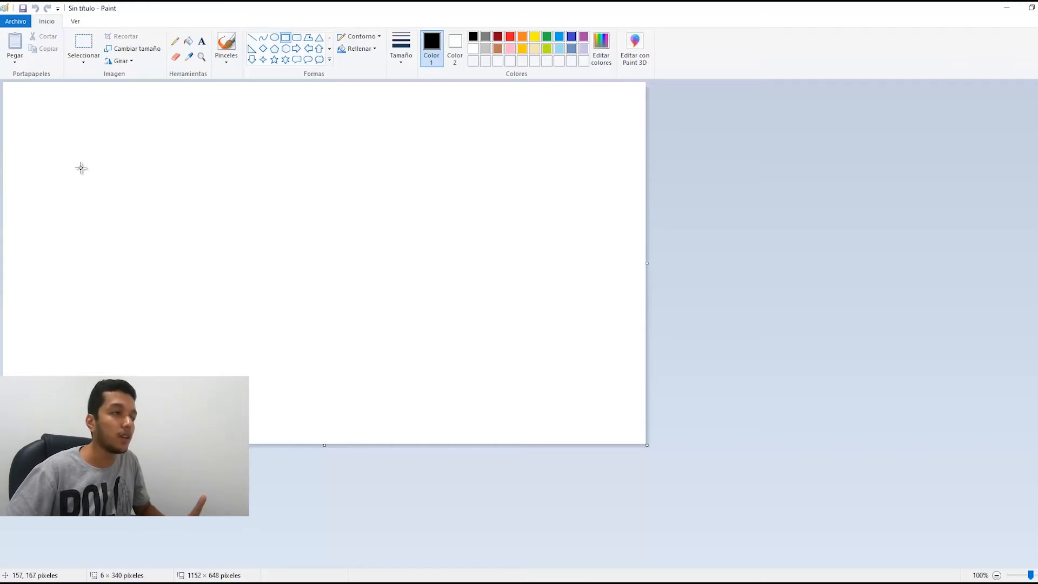
pyautogui.moveTo(88, 171); pyautogui.dragTo(275, 289)
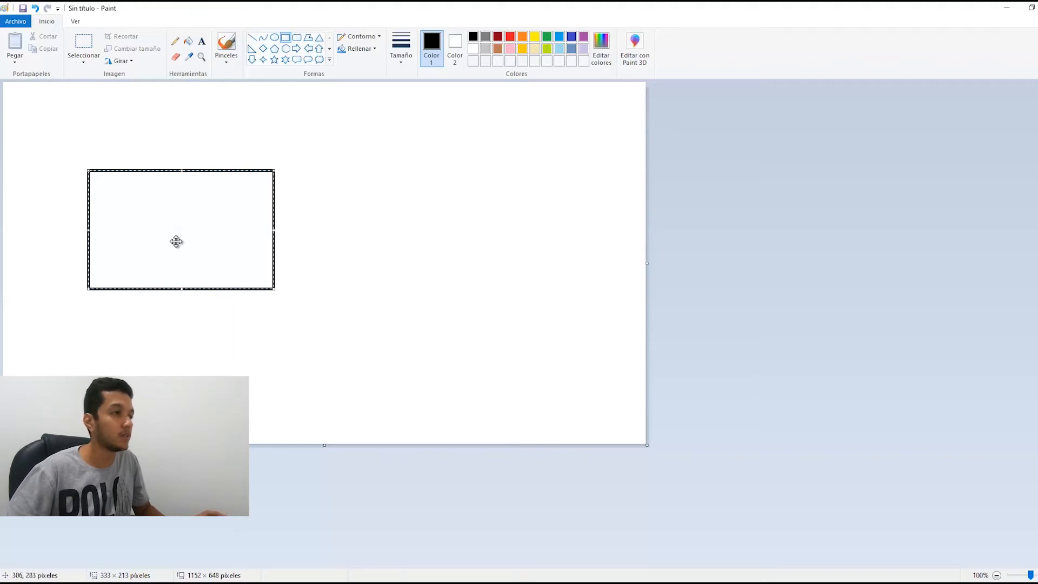
pyautogui.click(283, 172)
pyautogui.moveTo(273, 171); pyautogui.dragTo(450, 291)
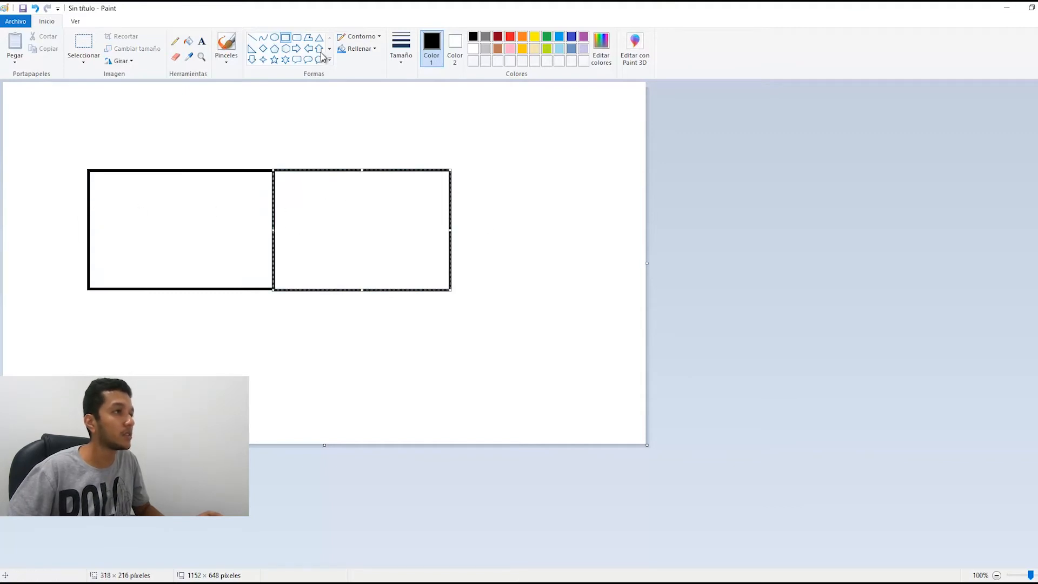
# Draw a horizontal line about 654 pixels long across both rectangles and a vertical line about 220 pixels long through the second one.
pyautogui.click(250, 37)
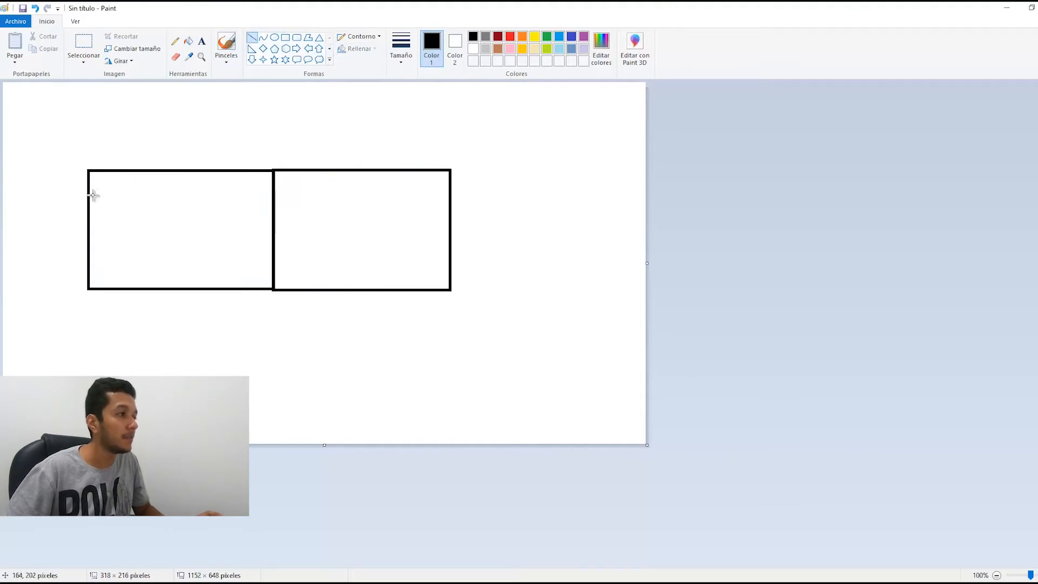
pyautogui.moveTo(88, 199); pyautogui.dragTo(451, 199)
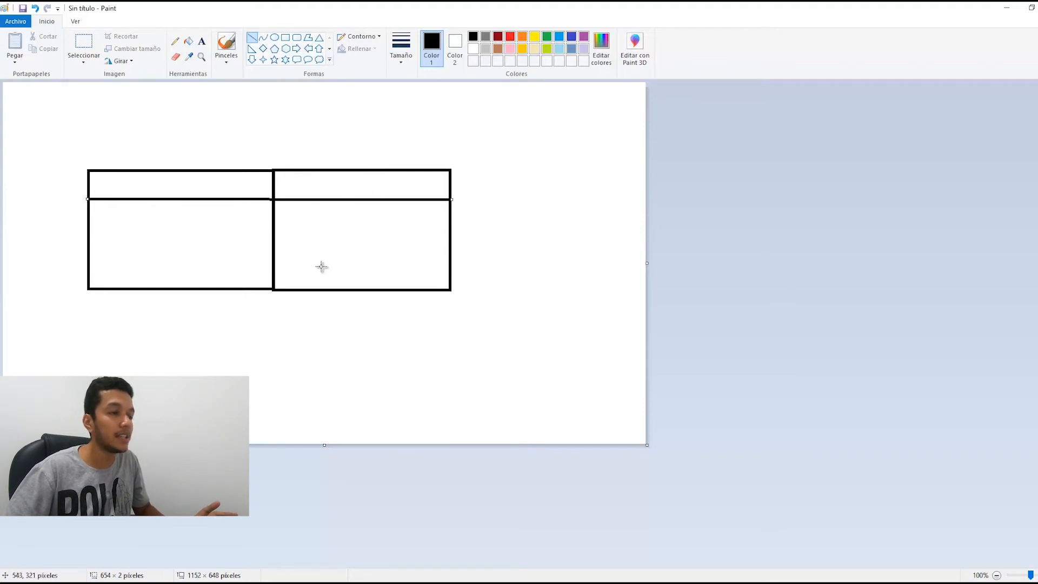
pyautogui.moveTo(359, 171); pyautogui.dragTo(358, 293)
# Start another blank drawing without saving and draw a pentagon about 332 × 316 pixels.
pyautogui.click(15, 21)
pyautogui.click(32, 41)
pyautogui.click(535, 297)
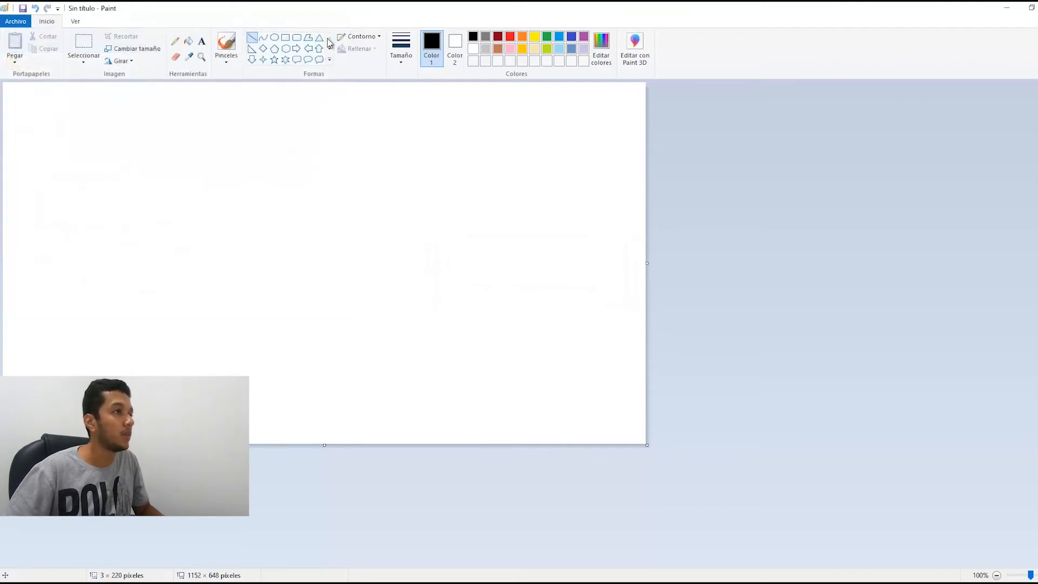
pyautogui.click(275, 49)
pyautogui.moveTo(274, 212); pyautogui.dragTo(460, 389)
# Build a quadrilateral on the pentagon's upper-right side with straight lines and divide it with a line near and parallel to its left side.
pyautogui.click(252, 37)
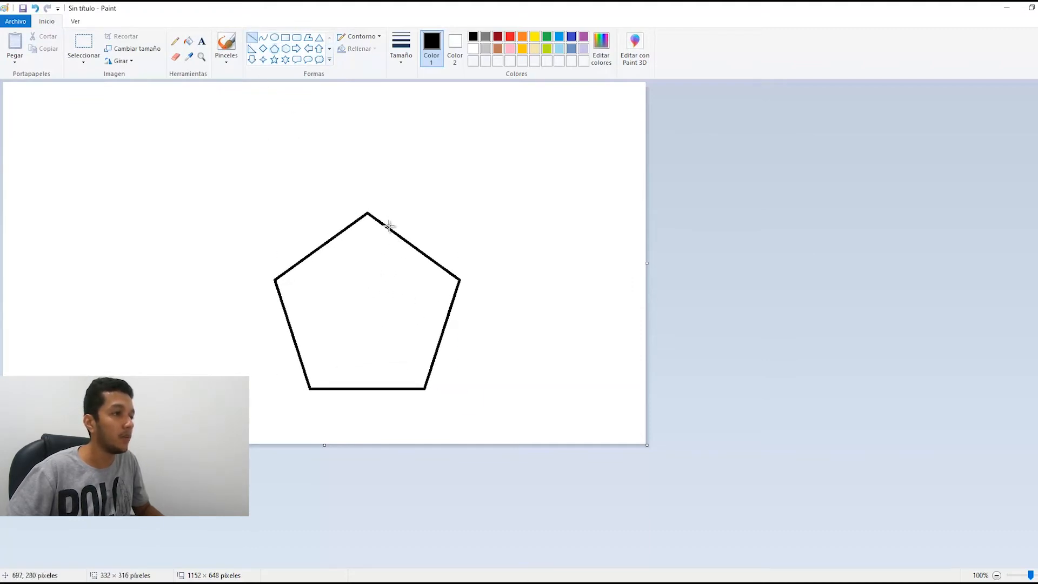
pyautogui.moveTo(368, 213); pyautogui.dragTo(426, 144)
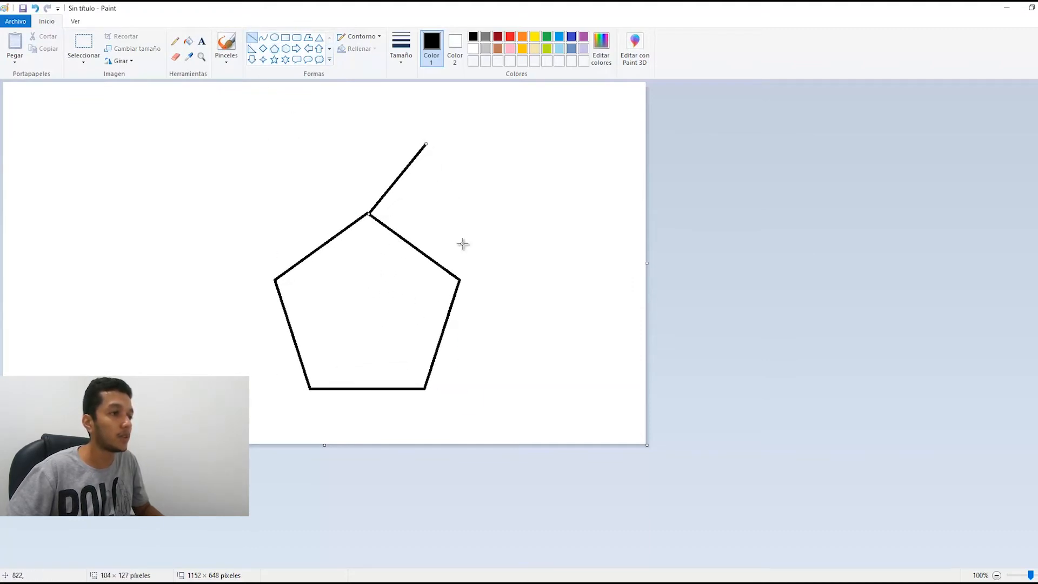
pyautogui.moveTo(461, 281); pyautogui.dragTo(519, 202)
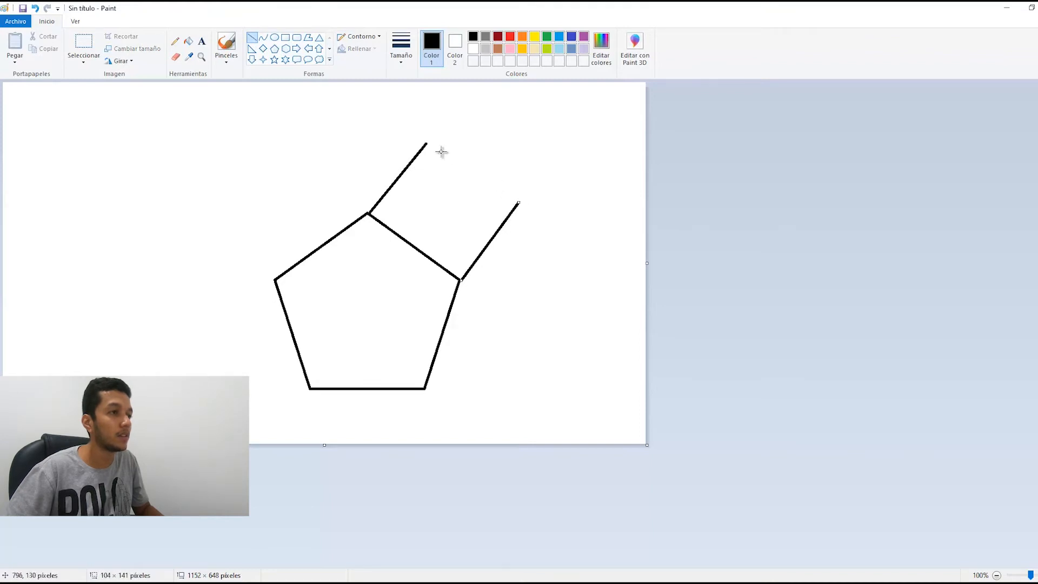
pyautogui.moveTo(427, 143); pyautogui.dragTo(518, 203)
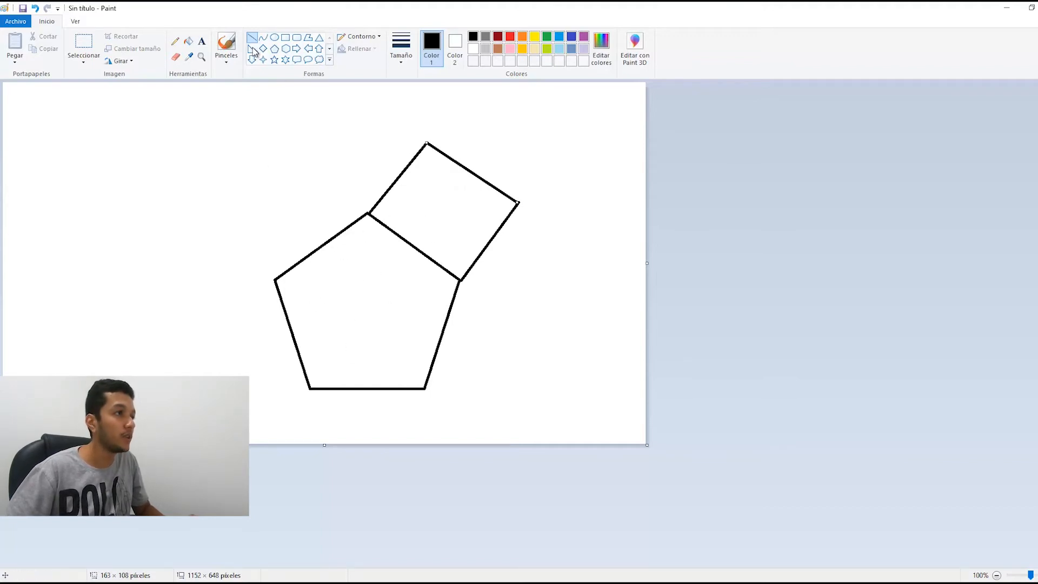
pyautogui.click(454, 142)
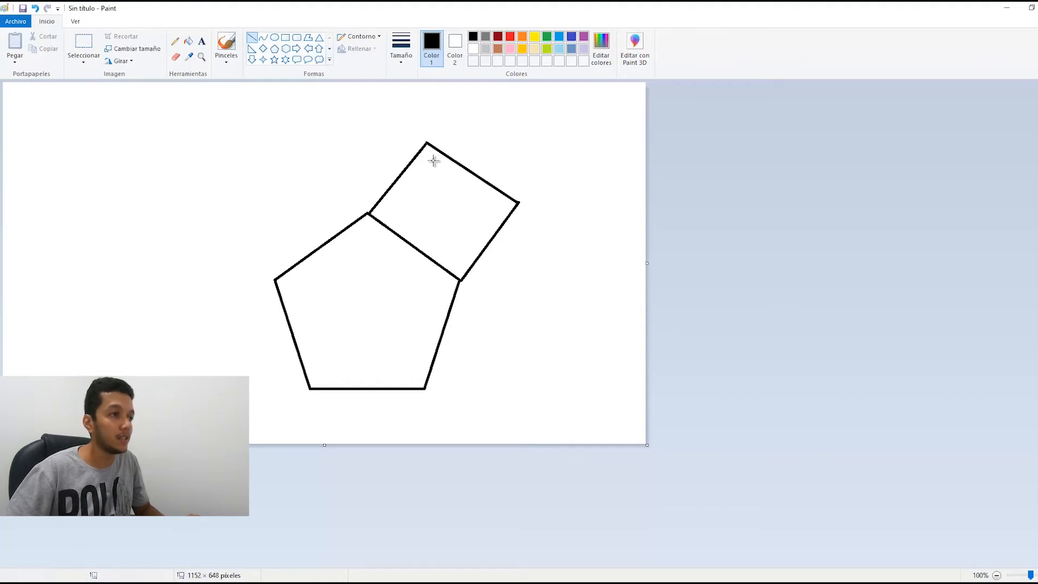
pyautogui.moveTo(445, 153); pyautogui.dragTo(388, 227)
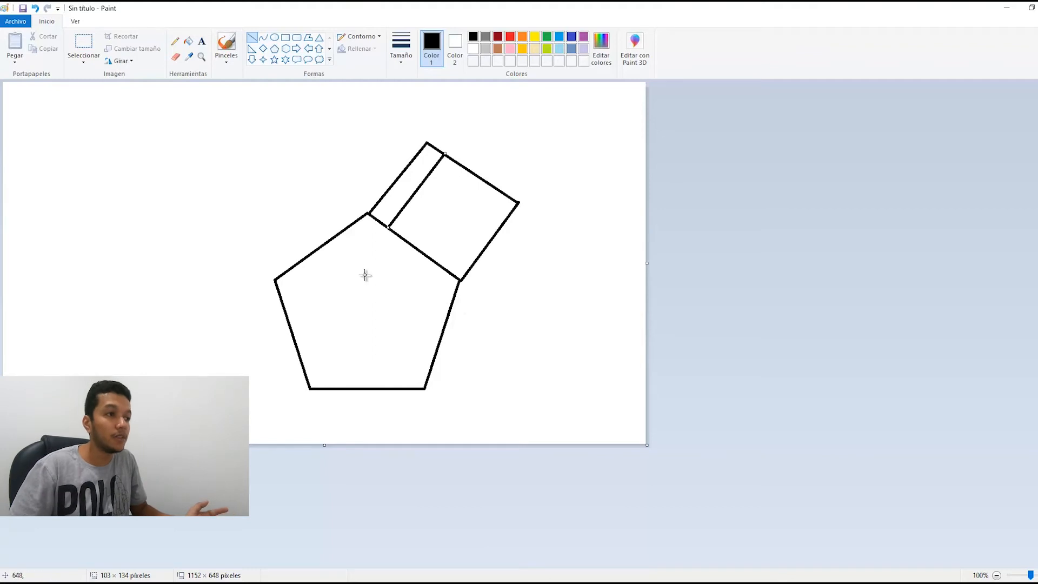
pyautogui.click(376, 238)
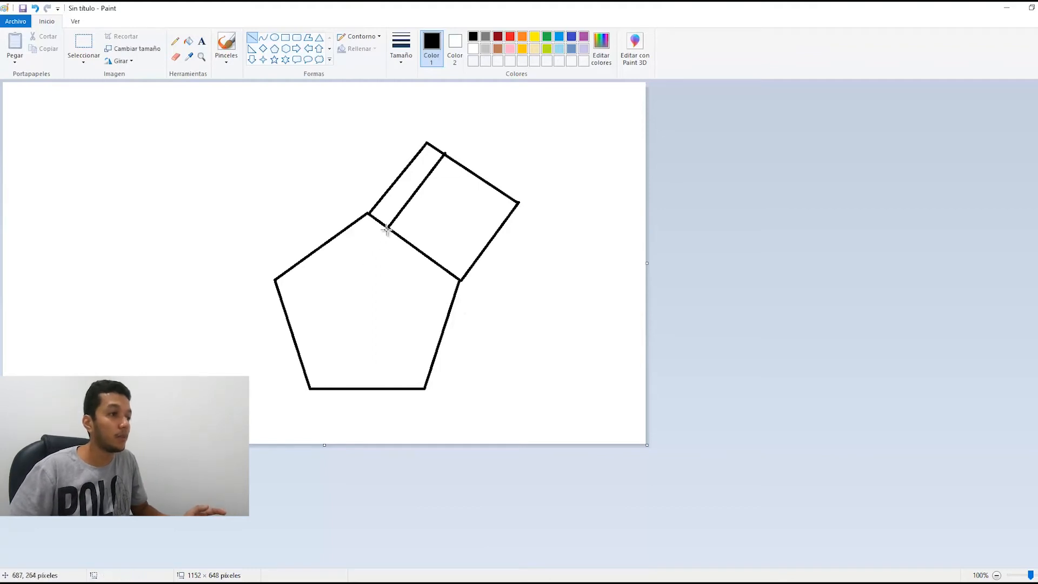
# Try continuing the dividing line through the pentagon to its upper-left, right and bottom sides, undoing each line.
pyautogui.moveTo(387, 228); pyautogui.dragTo(323, 246)
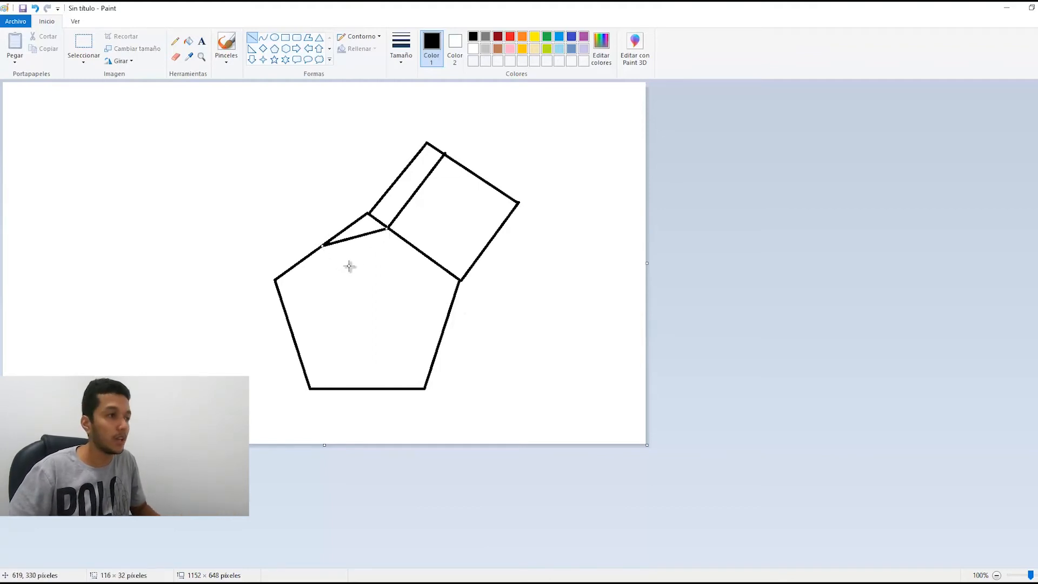
pyautogui.hotkey('ctrl', 'z')
pyautogui.moveTo(387, 229); pyautogui.dragTo(440, 339)
pyautogui.hotkey('ctrl', 'z')
pyautogui.moveTo(387, 228); pyautogui.dragTo(371, 382)
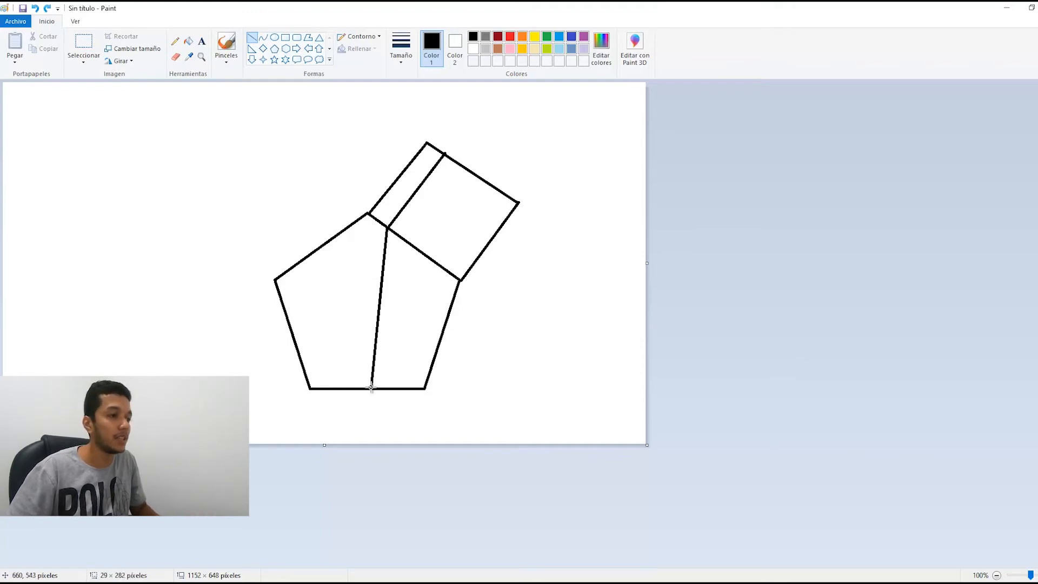
pyautogui.hotkey('ctrl', 'z')
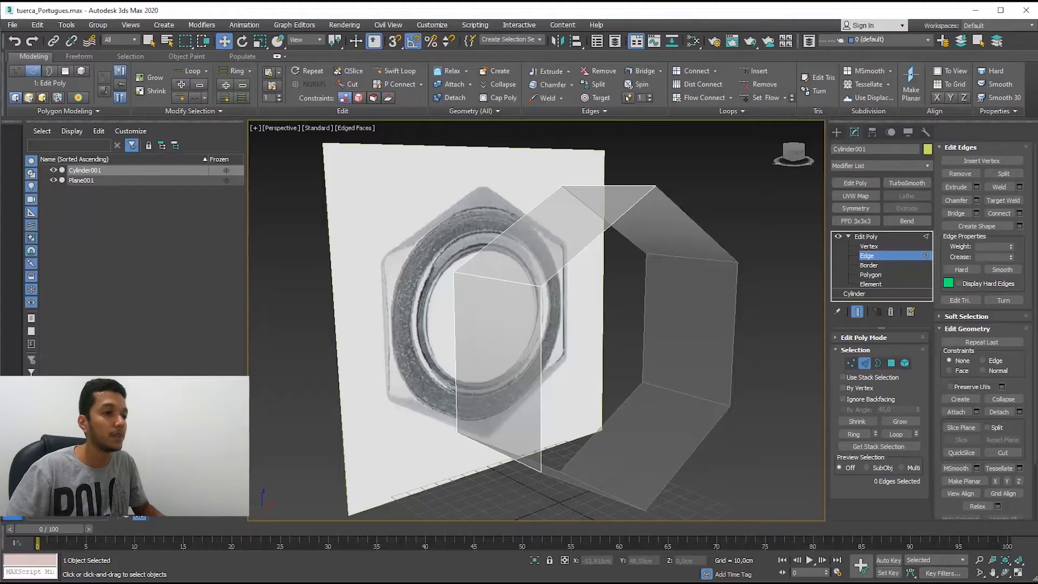
# Switch back to 3ds Max and use Swift Loop to add two edges across the side face, in its upper and lower parts.
pyautogui.scroll(-5, 436, 387)
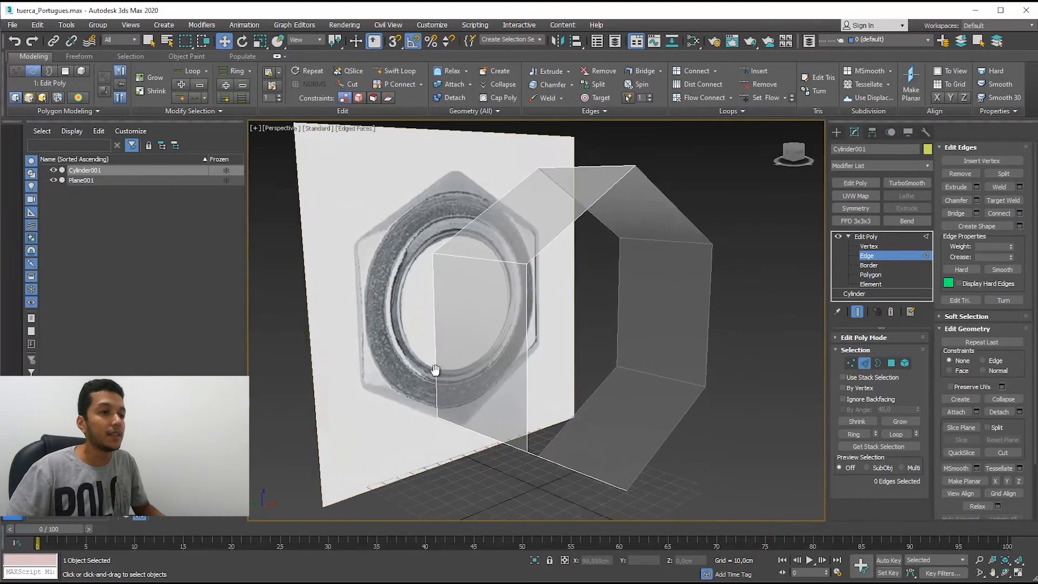
pyautogui.keyDown('alt'); pyautogui.moveTo(434, 357); pyautogui.dragTo(440, 356, button='middle'); pyautogui.keyUp('alt')
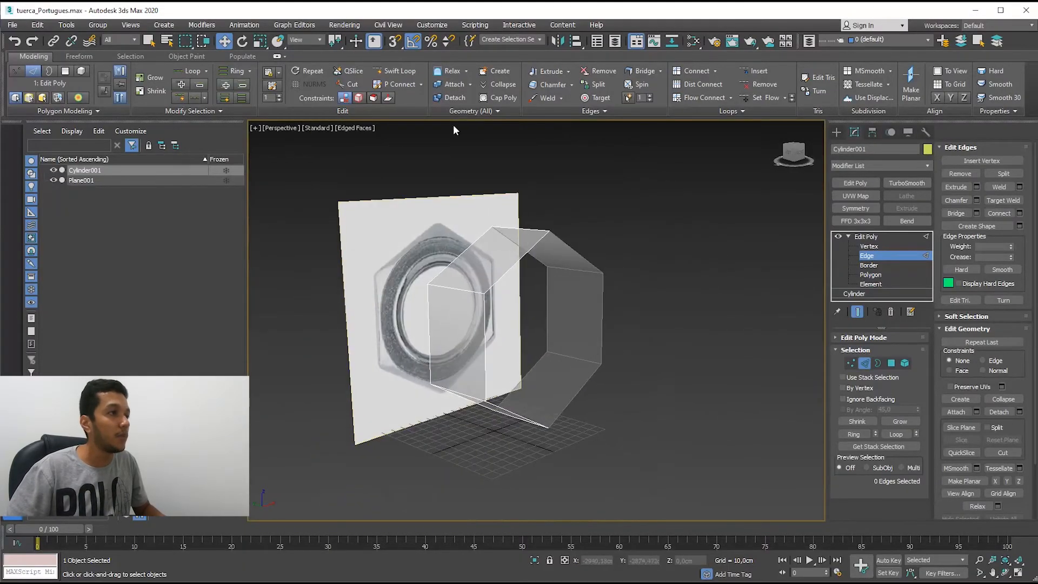
pyautogui.click(397, 71)
pyautogui.click(467, 313)
pyautogui.click(456, 364)
pyautogui.keyDown('alt'); pyautogui.moveTo(469, 303); pyautogui.dragTo(447, 317, button='middle'); pyautogui.keyUp('alt')
pyautogui.keyDown('alt'); pyautogui.moveTo(515, 268); pyautogui.dragTo(435, 367, button='middle'); pyautogui.keyUp('alt')
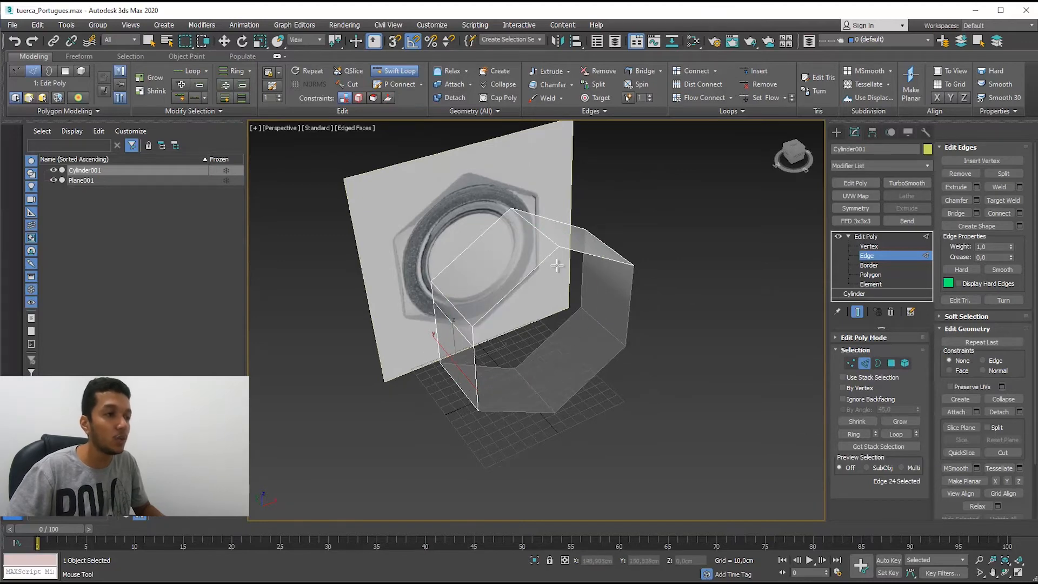
pyautogui.keyDown('alt'); pyautogui.moveTo(558, 266); pyautogui.dragTo(552, 278, button='middle'); pyautogui.keyUp('alt')
pyautogui.keyDown('alt'); pyautogui.moveTo(466, 391); pyautogui.dragTo(452, 297, button='middle'); pyautogui.keyUp('alt')
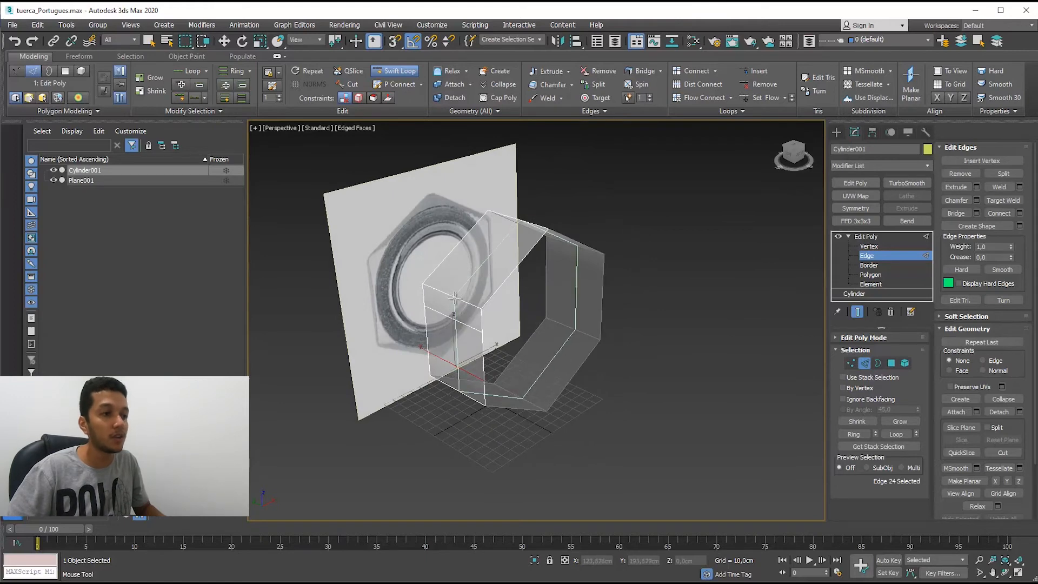
# Try placing further edges on the side face with Swift Loop, undo a misplaced one, and return to the Move tool.
pyautogui.click(477, 270)
pyautogui.keyDown('alt'); pyautogui.moveTo(478, 275); pyautogui.dragTo(474, 278, button='middle'); pyautogui.keyUp('alt')
pyautogui.hotkey('ctrl', 'z')
pyautogui.keyDown('alt'); pyautogui.moveTo(466, 274); pyautogui.dragTo(463, 317, button='middle'); pyautogui.keyUp('alt')
pyautogui.keyDown('alt'); pyautogui.moveTo(475, 367); pyautogui.dragTo(497, 346, button='middle'); pyautogui.keyUp('alt')
pyautogui.press('w')
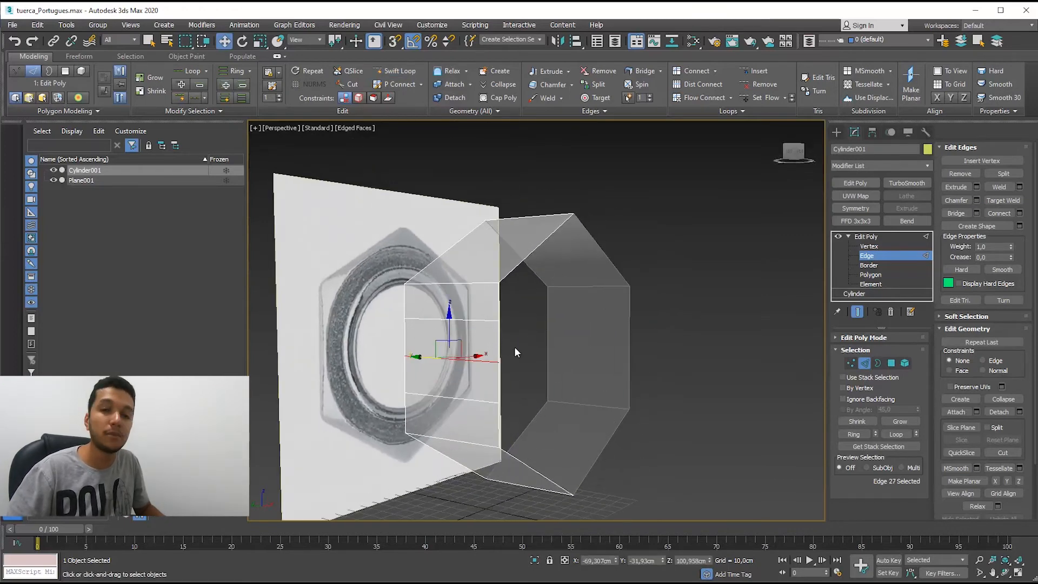
pyautogui.moveTo(450, 360); pyautogui.dragTo(451, 329, button='middle')
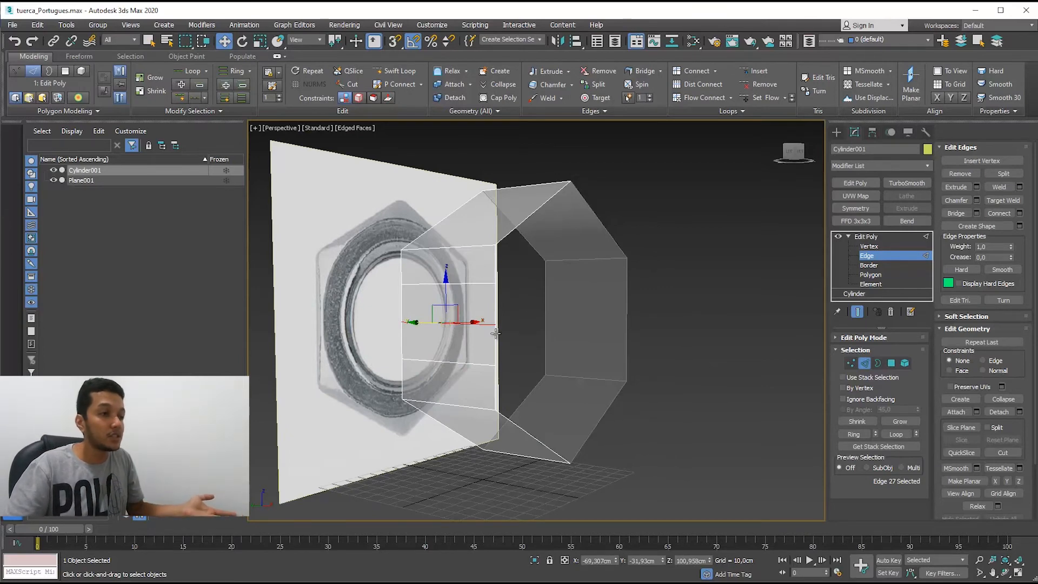
# Select the three edges added across the side face and remove them.
pyautogui.click(479, 286)
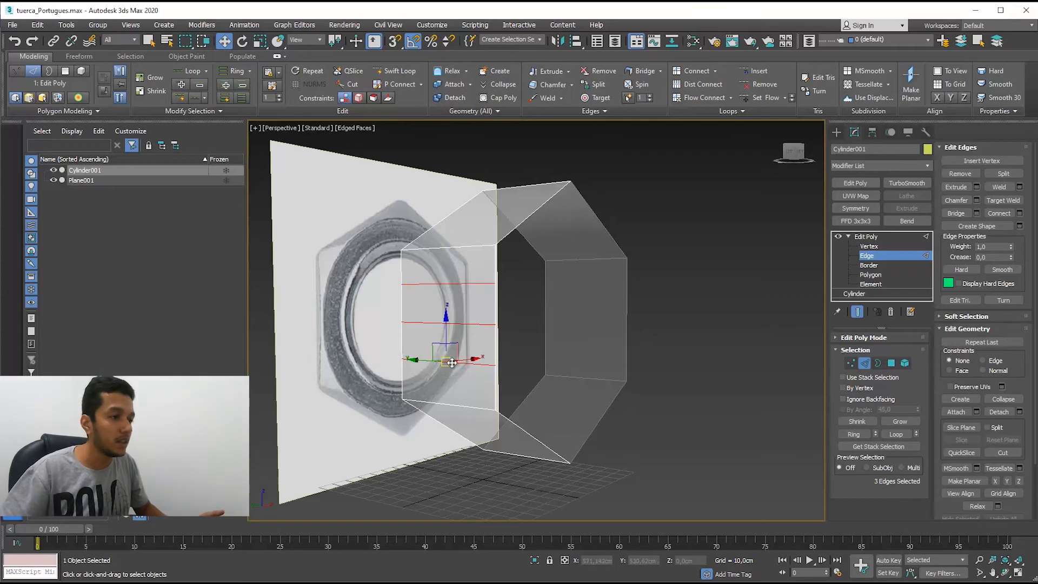
pyautogui.click(968, 174)
pyautogui.keyDown('alt'); pyautogui.moveTo(591, 358); pyautogui.dragTo(552, 339, button='middle'); pyautogui.keyUp('alt')
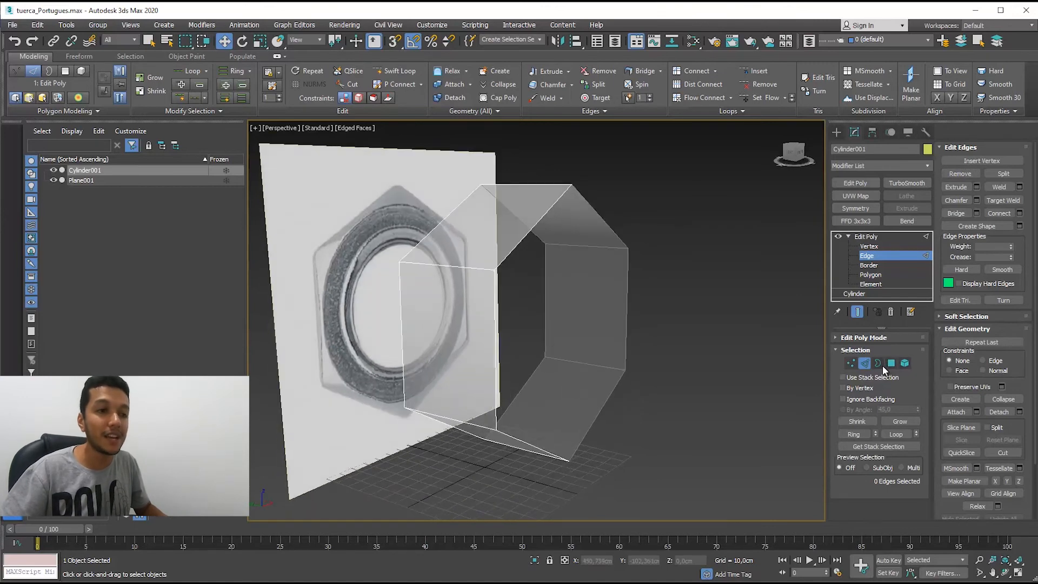
# Select both open borders of the six-sided cylinder at Border level.
pyautogui.click(879, 364)
pyautogui.scroll(-3, 573, 322)
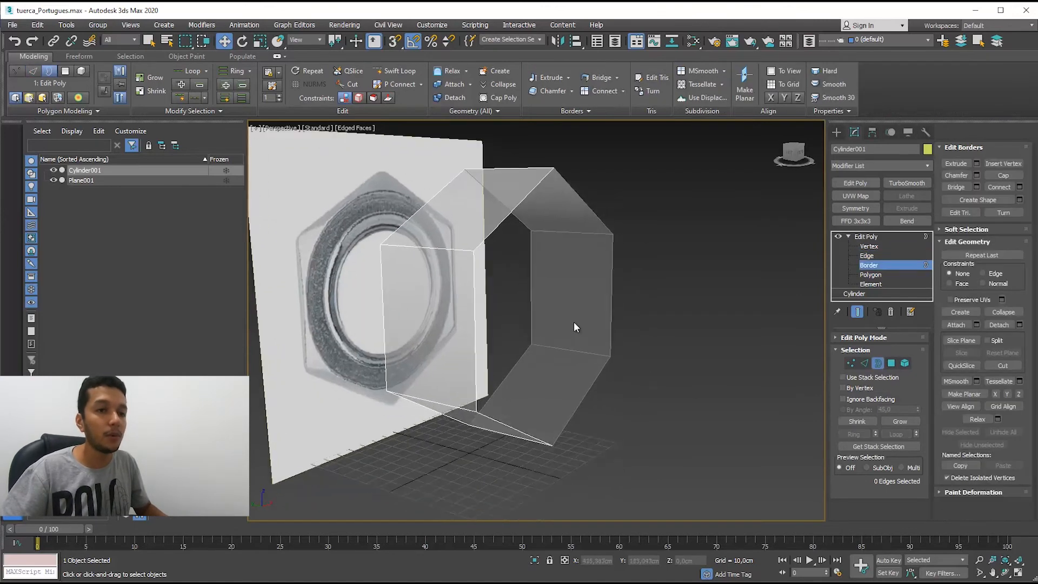
pyautogui.keyDown('alt'); pyautogui.moveTo(795, 373); pyautogui.dragTo(643, 411, button='middle'); pyautogui.keyUp('alt')
pyautogui.click(587, 358)
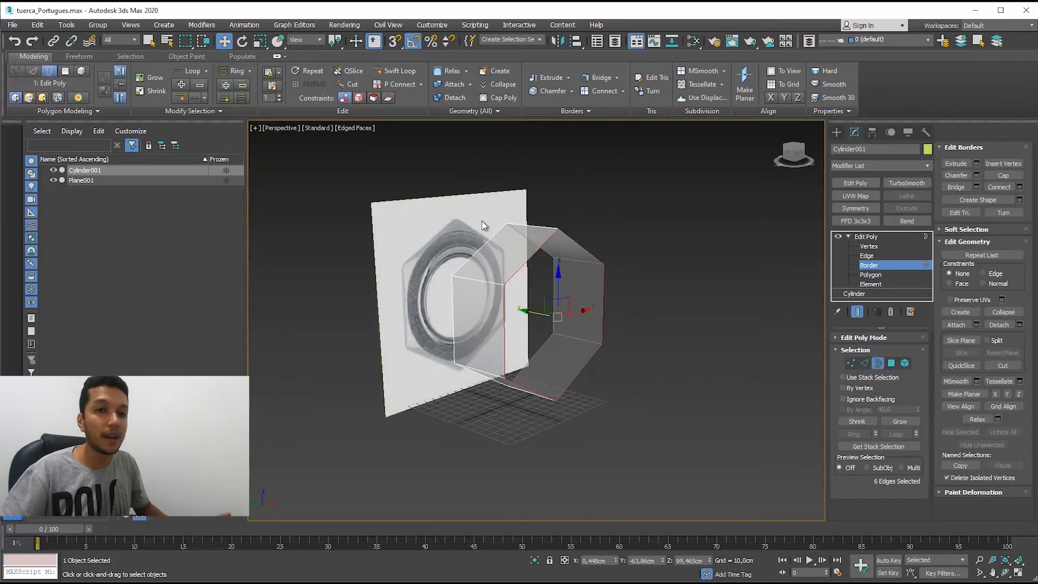
pyautogui.click(651, 399)
pyautogui.moveTo(457, 308); pyautogui.dragTo(457, 303)
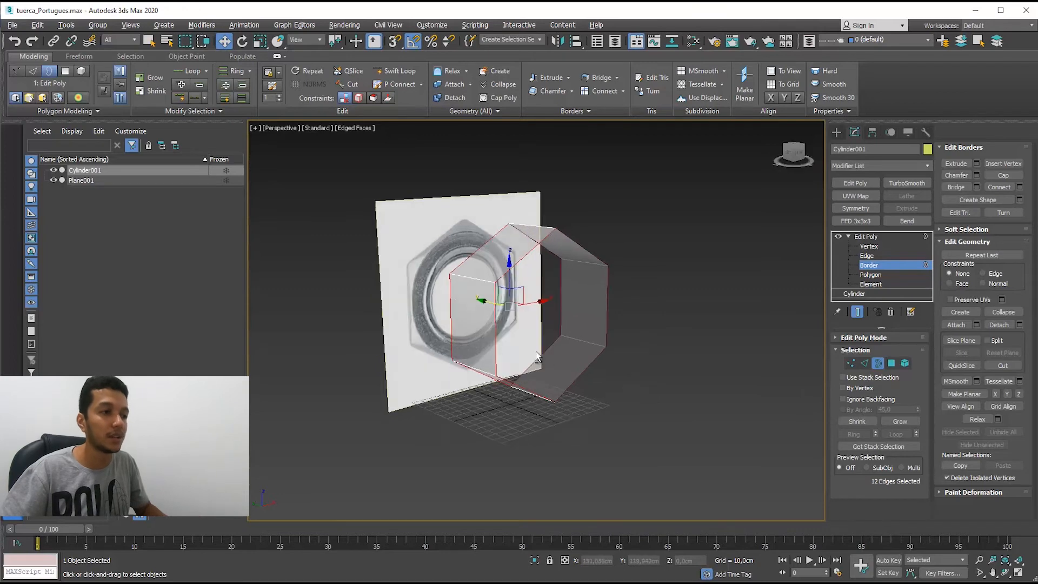
pyautogui.scroll(5, 549, 346)
pyautogui.keyDown('alt'); pyautogui.moveTo(498, 324); pyautogui.dragTo(460, 349, button='middle'); pyautogui.keyUp('alt')
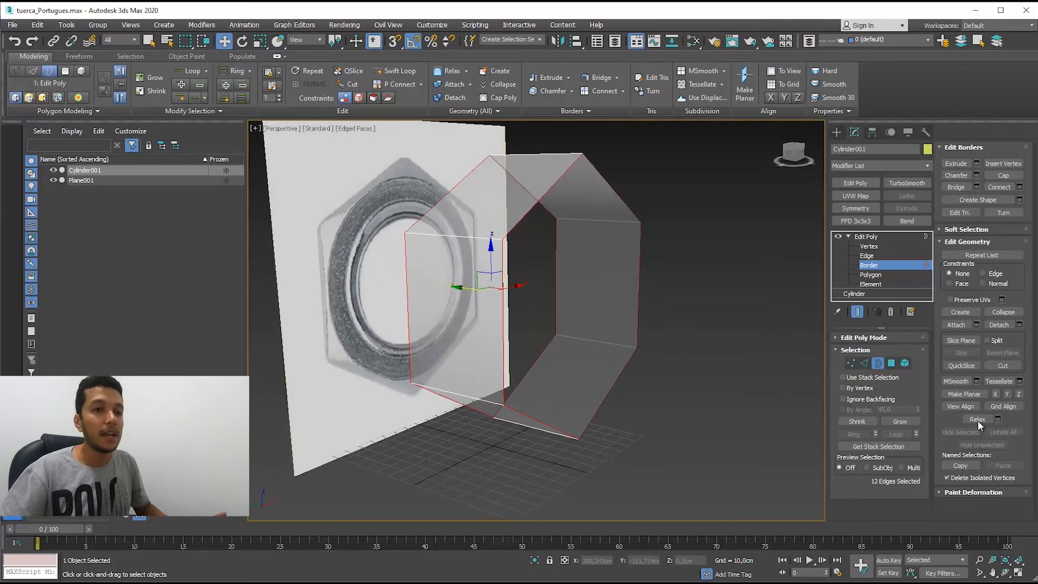
# Preview Connect Edges with 3 segments on the border edges, and again with one corner edge added to the selection.
pyautogui.click(1020, 187)
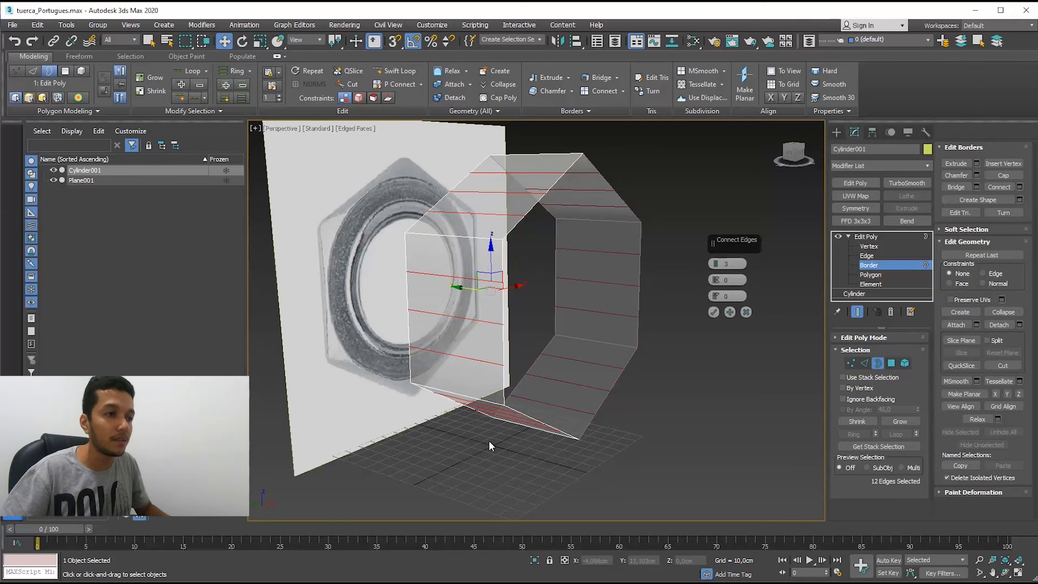
pyautogui.click(746, 312)
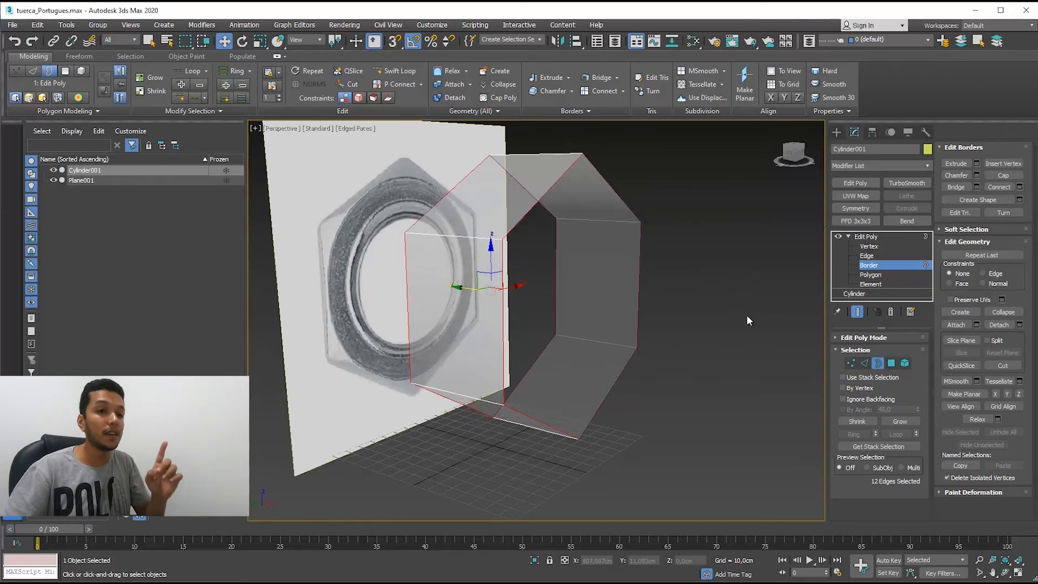
pyautogui.click(867, 364)
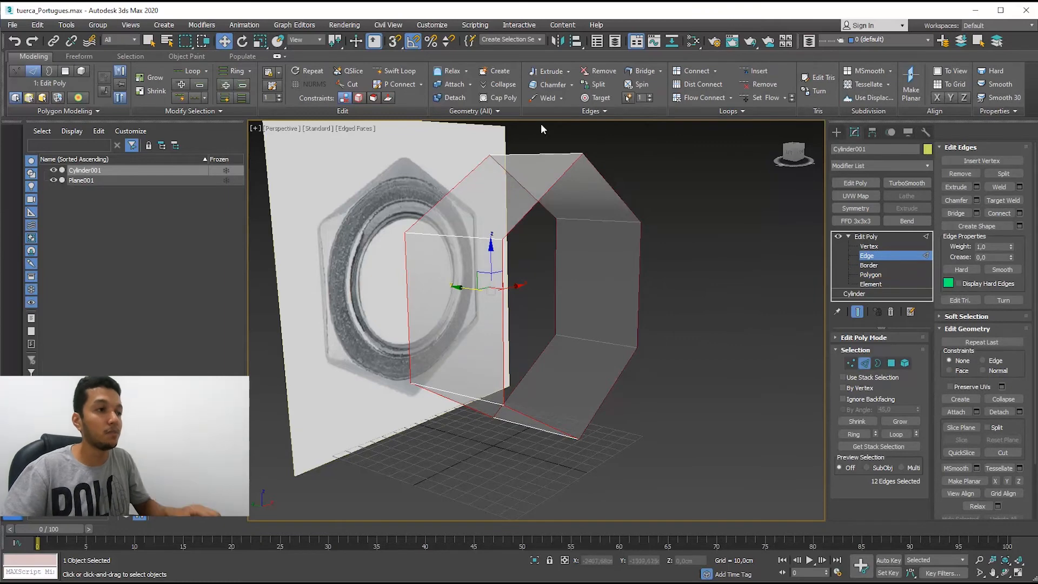
pyautogui.keyDown('ctrl'); pyautogui.click(473, 238); pyautogui.keyUp('ctrl')
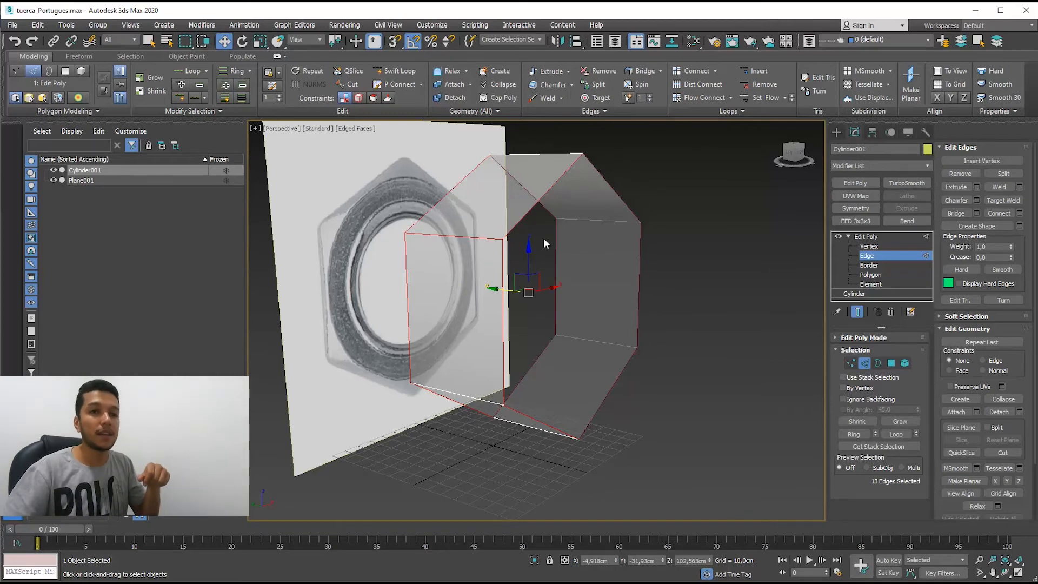
pyautogui.click(1020, 214)
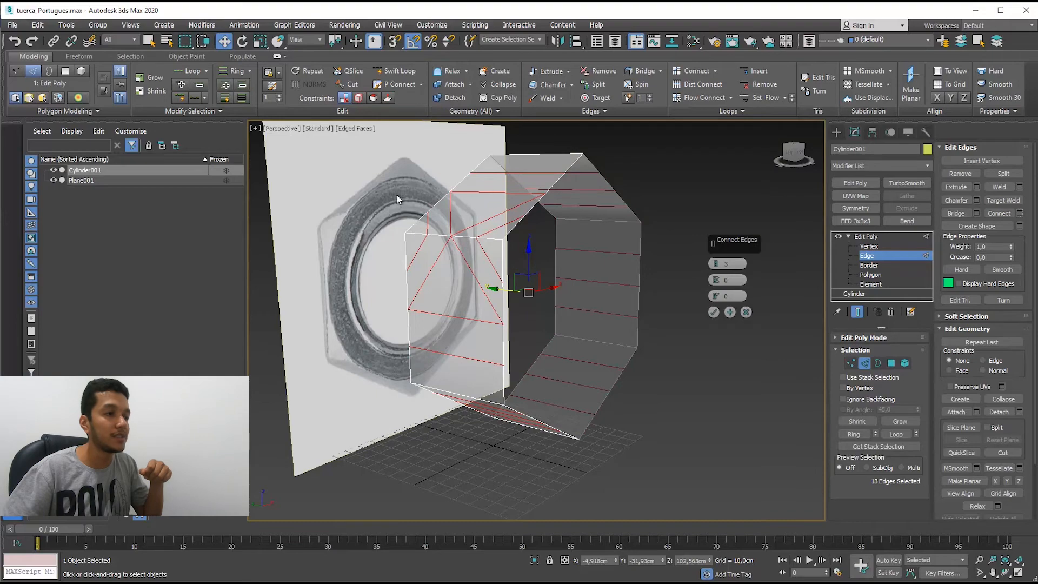
pyautogui.keyDown('alt'); pyautogui.moveTo(584, 345); pyautogui.dragTo(527, 361, button='middle'); pyautogui.keyUp('alt')
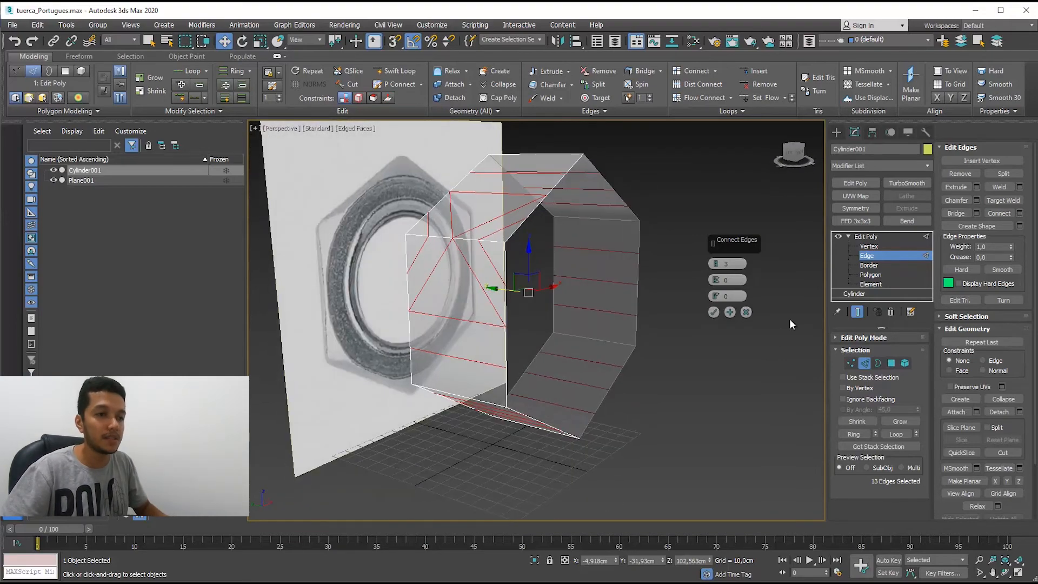
pyautogui.click(747, 312)
pyautogui.keyDown('alt'); pyautogui.click(476, 238); pyautogui.keyUp('alt')
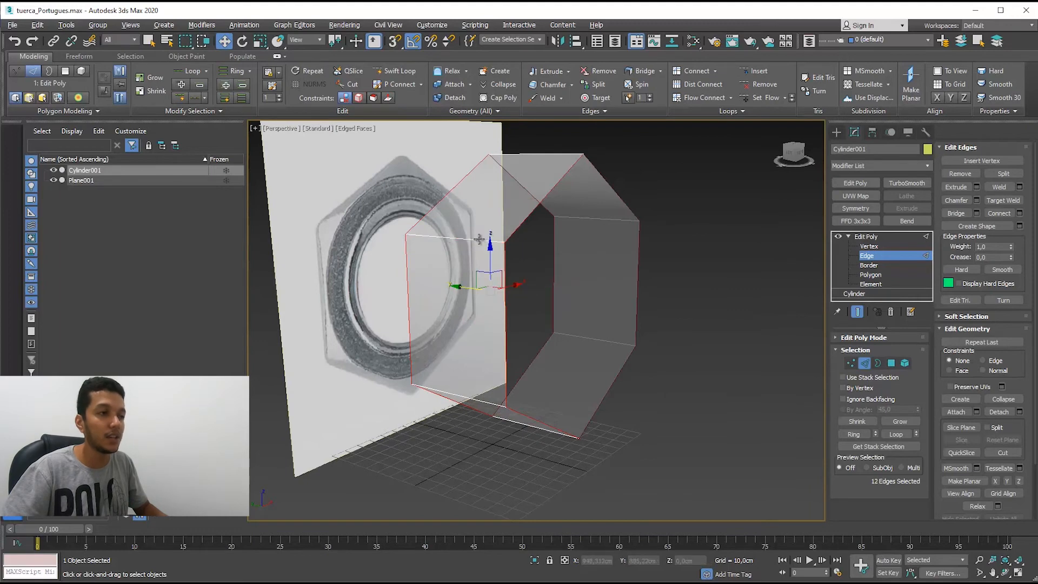
# Connect the edges of both open borders with 3 segments, adding three cross edges to each of the six side faces.
pyautogui.keyDown('alt'); pyautogui.moveTo(430, 260); pyautogui.dragTo(507, 290, button='middle'); pyautogui.keyUp('alt')
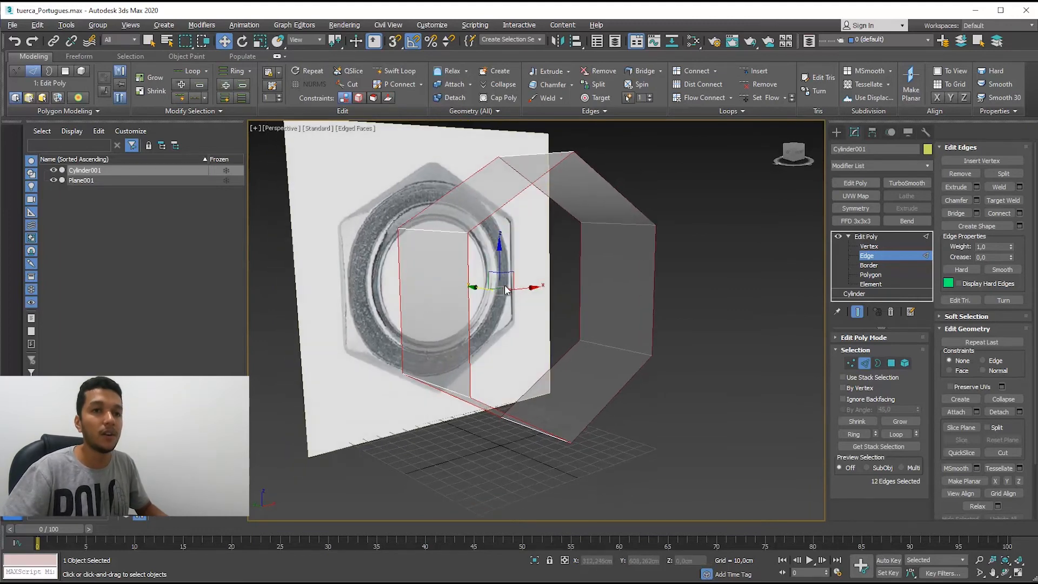
pyautogui.click(1019, 213)
pyautogui.keyDown('alt'); pyautogui.moveTo(579, 276); pyautogui.dragTo(601, 265, button='middle'); pyautogui.keyUp('alt')
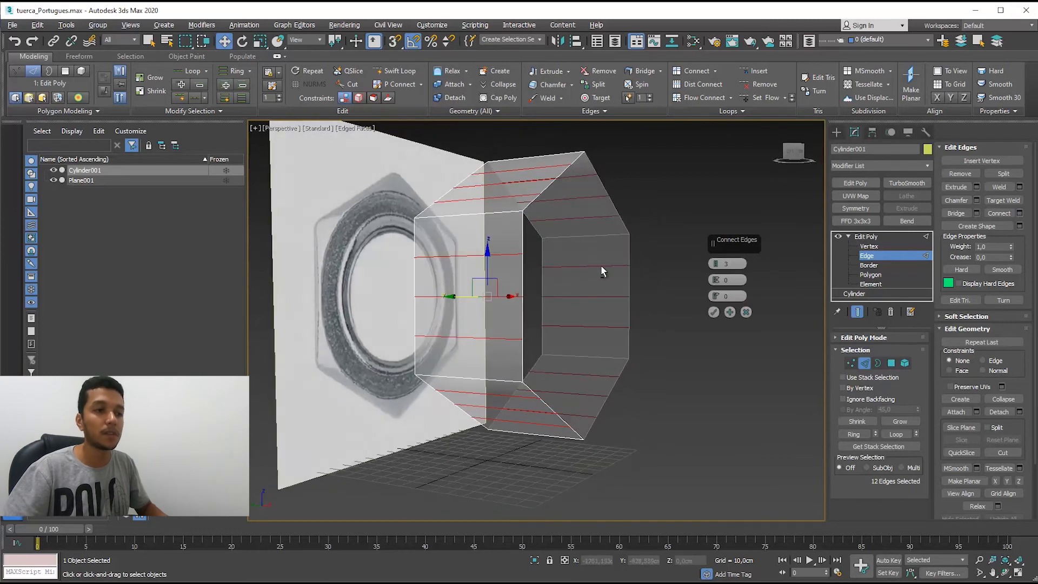
pyautogui.click(713, 312)
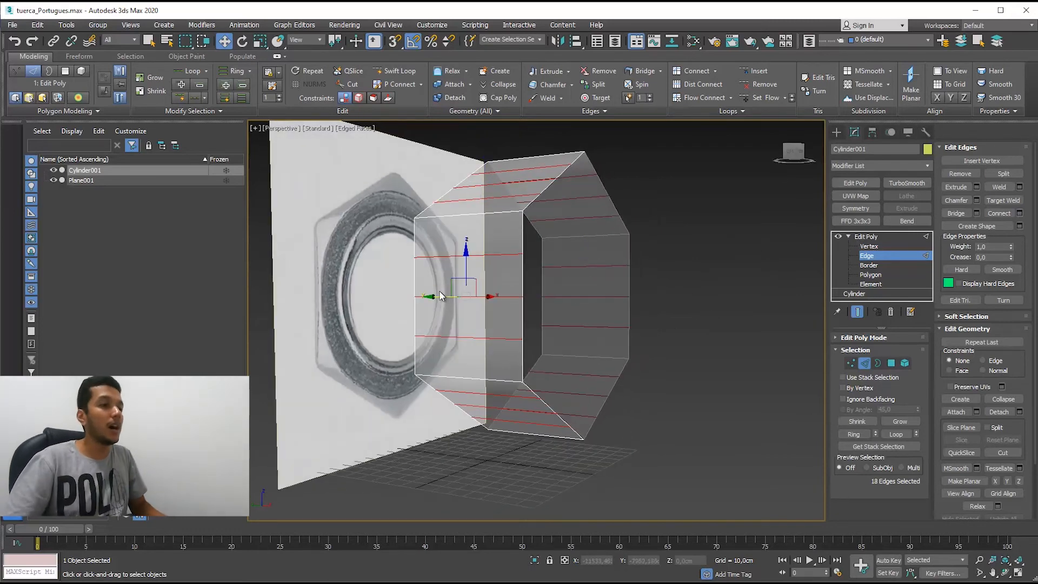
# Activate Scale and select the middle cross edge on each of the six side faces.
pyautogui.keyDown('alt'); pyautogui.moveTo(463, 295); pyautogui.dragTo(478, 320, button='middle'); pyautogui.keyUp('alt')
pyautogui.press('r')
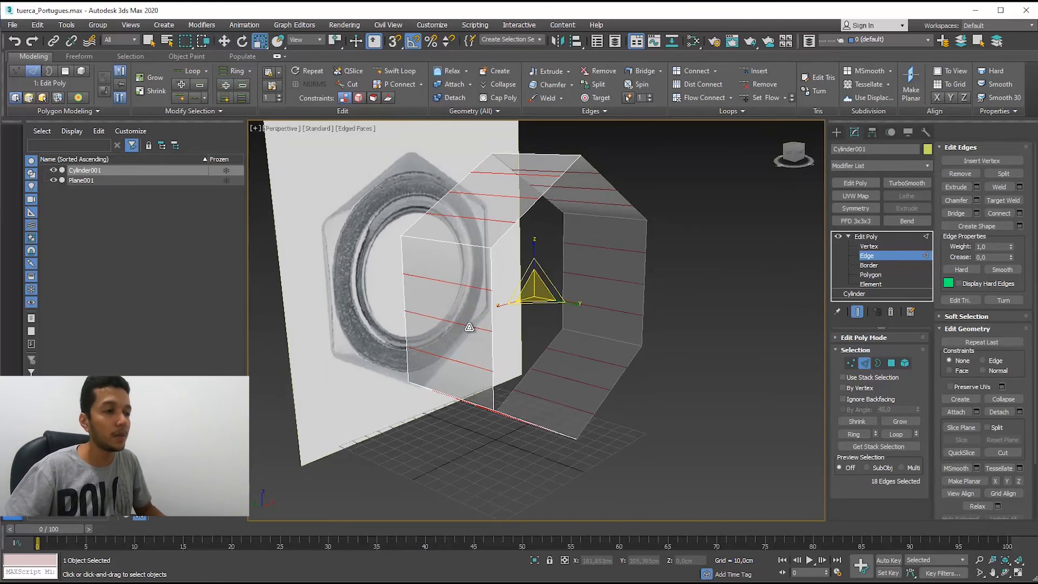
pyautogui.click(469, 325)
pyautogui.keyDown('ctrl'); pyautogui.click(498, 199); pyautogui.keyUp('ctrl')
pyautogui.keyDown('alt'); pyautogui.moveTo(497, 199); pyautogui.dragTo(651, 287, button='middle'); pyautogui.keyUp('alt')
pyautogui.keyDown('ctrl'); pyautogui.click(652, 291); pyautogui.keyUp('ctrl')
pyautogui.keyDown('ctrl'); pyautogui.click(610, 396); pyautogui.keyUp('ctrl')
pyautogui.keyDown('alt'); pyautogui.moveTo(609, 398); pyautogui.dragTo(583, 325, button='middle'); pyautogui.keyUp('alt')
pyautogui.keyDown('ctrl'); pyautogui.click(492, 384); pyautogui.keyUp('ctrl')
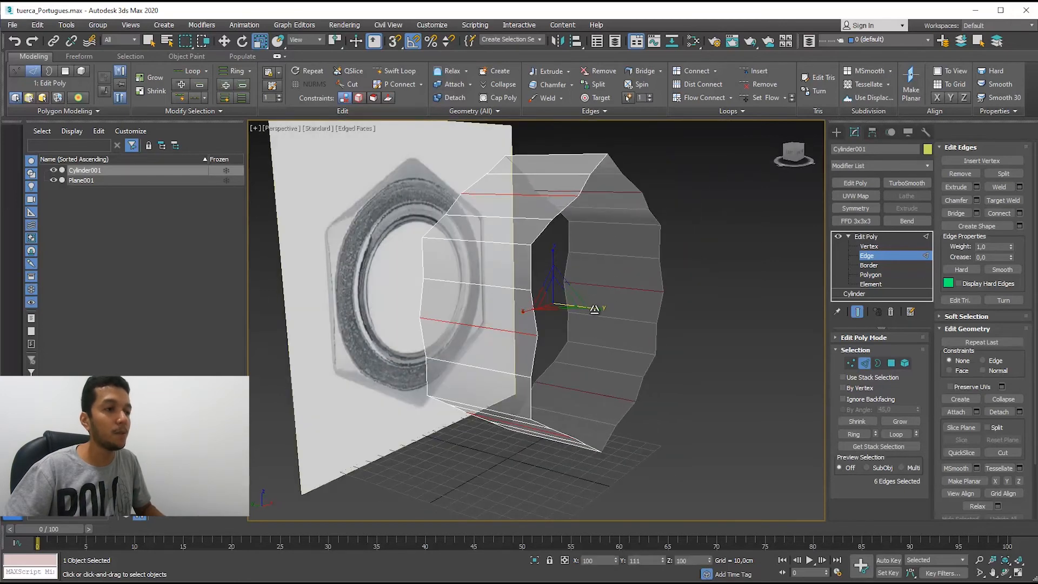
# Try a different transform centre for scaling the six middle edges and restore the centre of the selection.
pyautogui.keyDown('alt'); pyautogui.moveTo(592, 323); pyautogui.dragTo(579, 333, button='middle'); pyautogui.keyUp('alt')
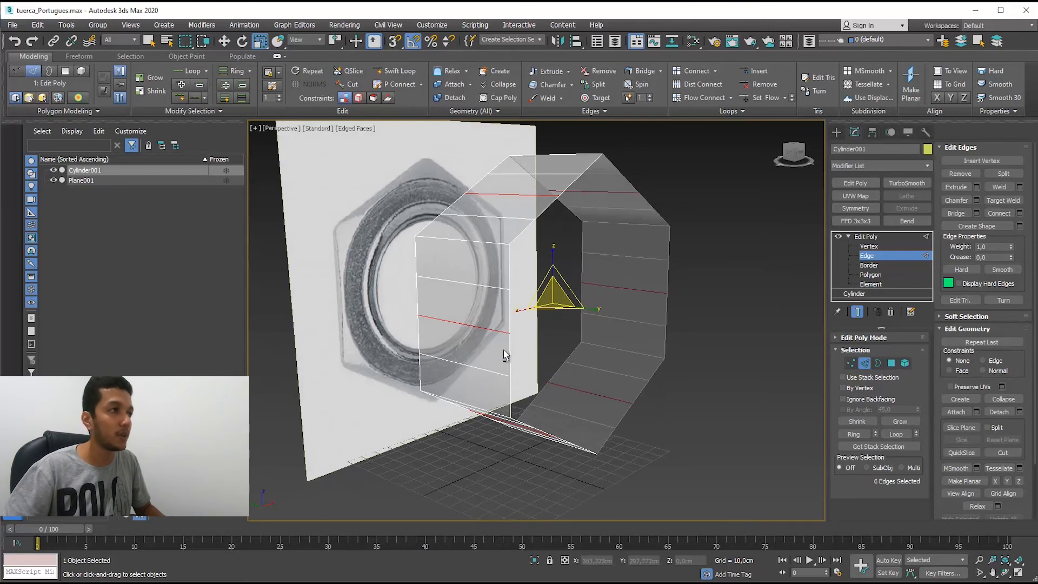
pyautogui.keyDown('alt'); pyautogui.moveTo(504, 349); pyautogui.dragTo(490, 354, button='middle'); pyautogui.keyUp('alt')
pyautogui.moveTo(335, 39); pyautogui.dragTo(335, 77)
pyautogui.keyDown('alt'); pyautogui.moveTo(649, 248); pyautogui.dragTo(642, 354, button='middle'); pyautogui.keyUp('alt')
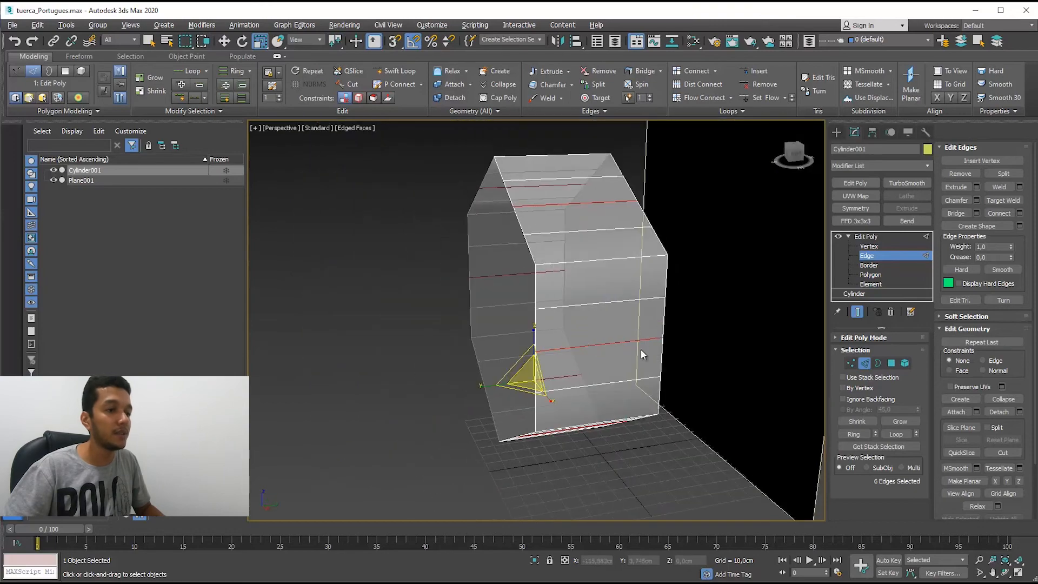
pyautogui.keyDown('alt'); pyautogui.moveTo(567, 397); pyautogui.dragTo(514, 381, button='middle'); pyautogui.keyUp('alt')
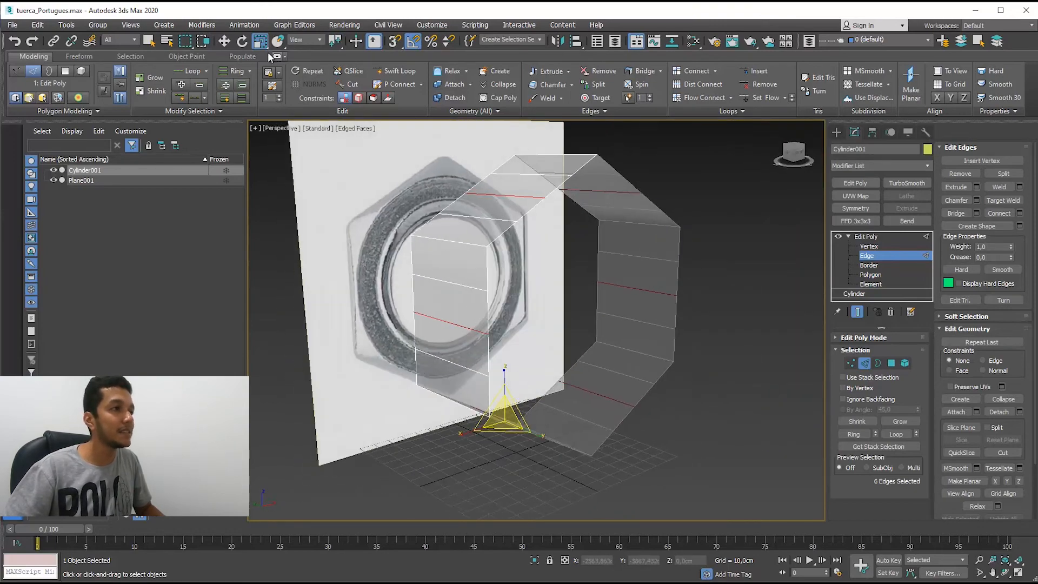
pyautogui.moveTo(335, 41); pyautogui.dragTo(339, 73)
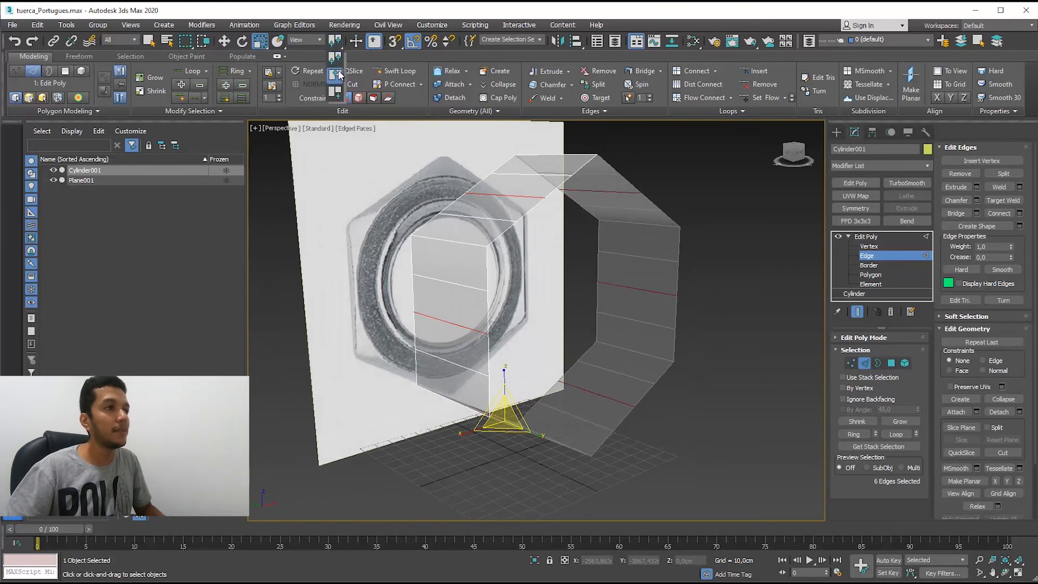
pyautogui.keyDown('alt'); pyautogui.moveTo(399, 141); pyautogui.dragTo(453, 157, button='middle'); pyautogui.keyUp('alt')
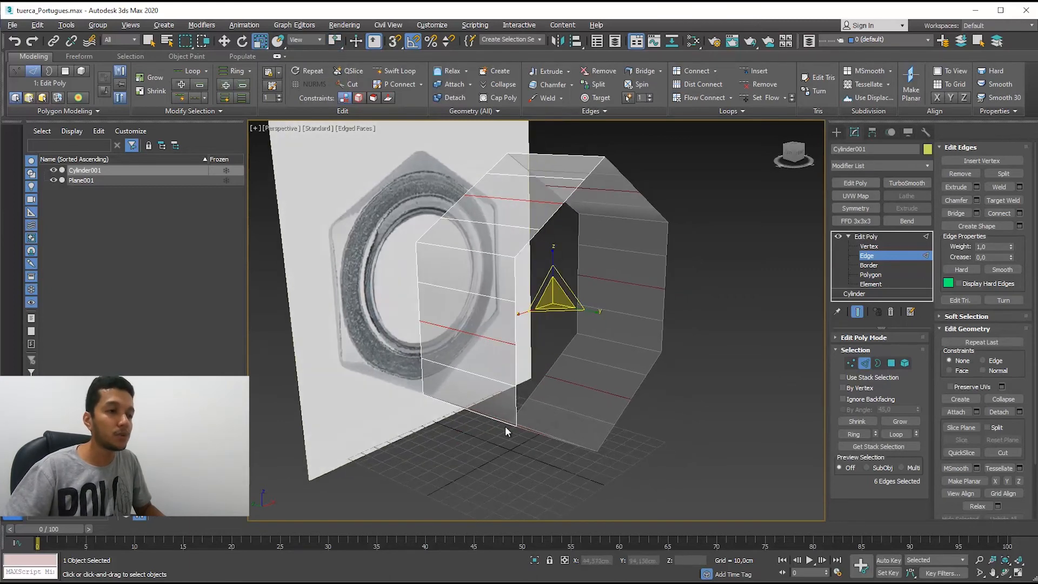
pyautogui.keyDown('alt'); pyautogui.moveTo(645, 322); pyautogui.dragTo(592, 311, button='middle'); pyautogui.keyUp('alt')
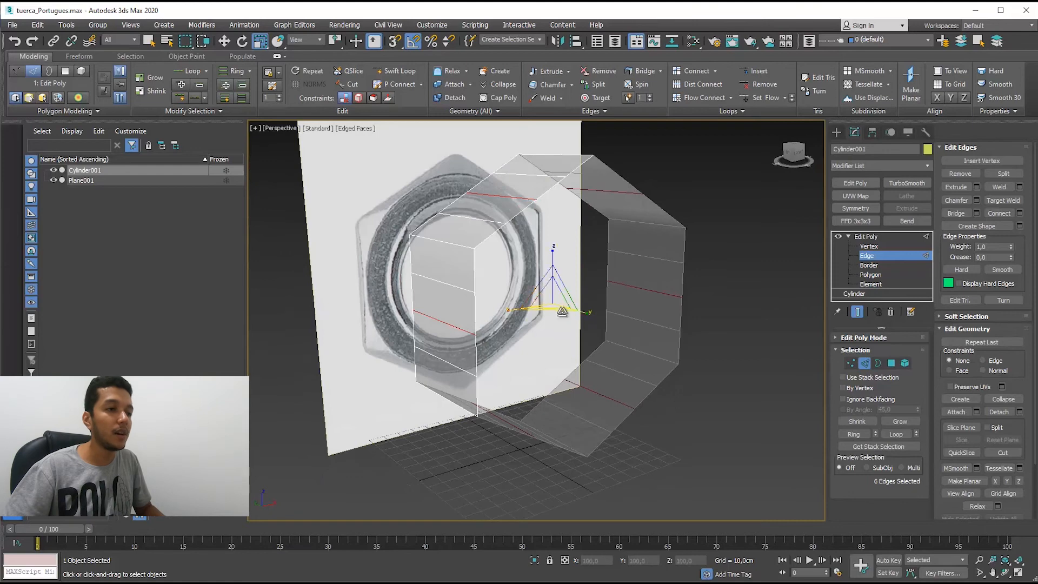
pyautogui.keyDown('alt'); pyautogui.moveTo(452, 249); pyautogui.dragTo(488, 254, button='middle'); pyautogui.keyUp('alt')
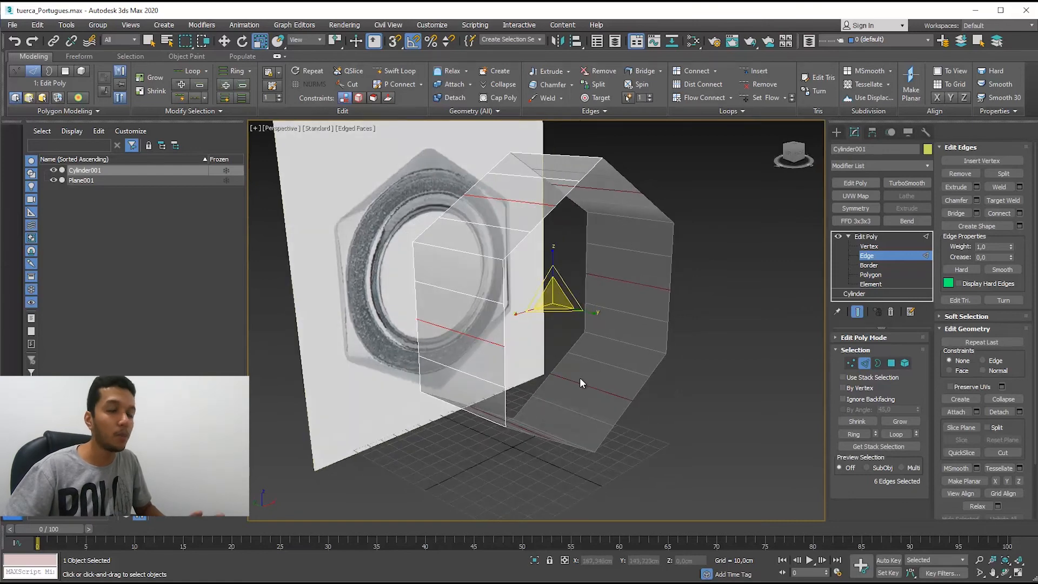
# Scale the six middle edges outward along the Y axis about the selection centre so each side face's ends curve.
pyautogui.moveTo(335, 40); pyautogui.dragTo(335, 79)
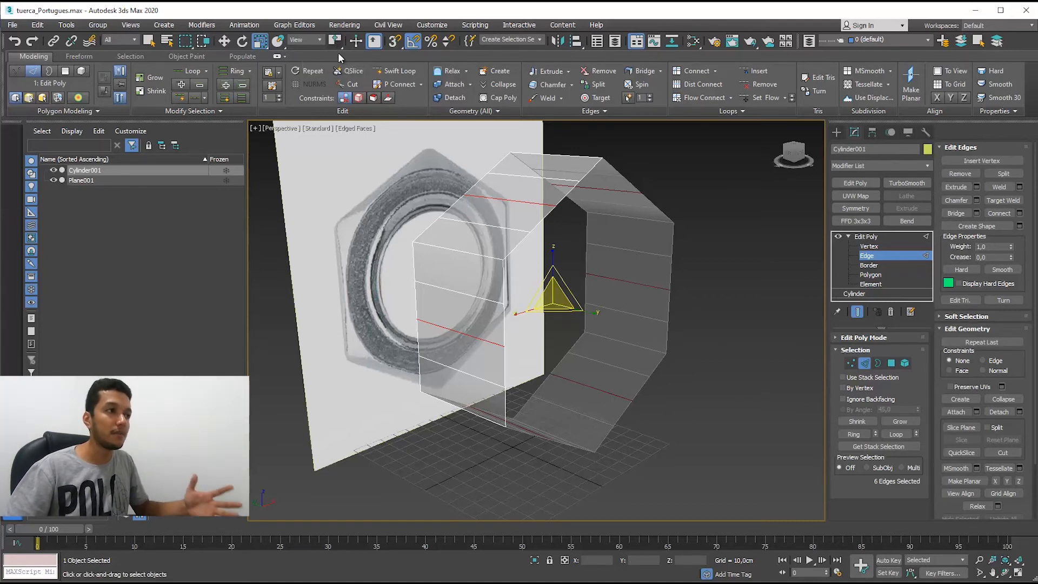
pyautogui.keyDown('alt'); pyautogui.moveTo(603, 314); pyautogui.dragTo(600, 315, button='middle'); pyautogui.keyUp('alt')
pyautogui.moveTo(600, 315); pyautogui.dragTo(603, 311)
pyautogui.keyDown('alt'); pyautogui.moveTo(604, 311); pyautogui.dragTo(603, 308, button='middle'); pyautogui.keyUp('alt')
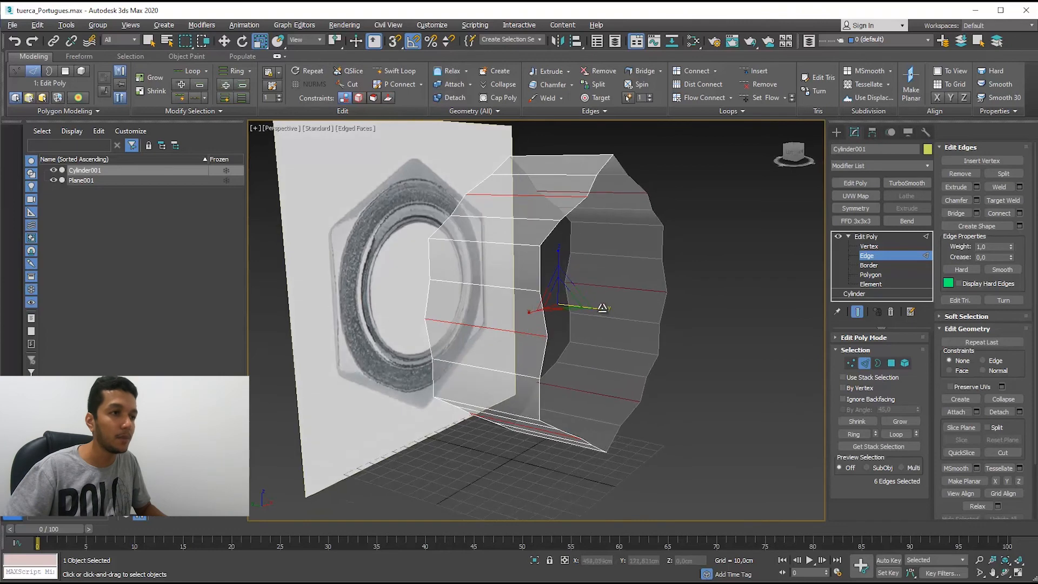
pyautogui.moveTo(602, 307)
pyautogui.keyDown('alt'); pyautogui.mouseDown(button='middle')
pyautogui.moveTo(670, 305)
pyautogui.moveTo(630, 325)
pyautogui.moveTo(608, 321)
pyautogui.mouseUp(button='middle'); pyautogui.keyUp('alt')
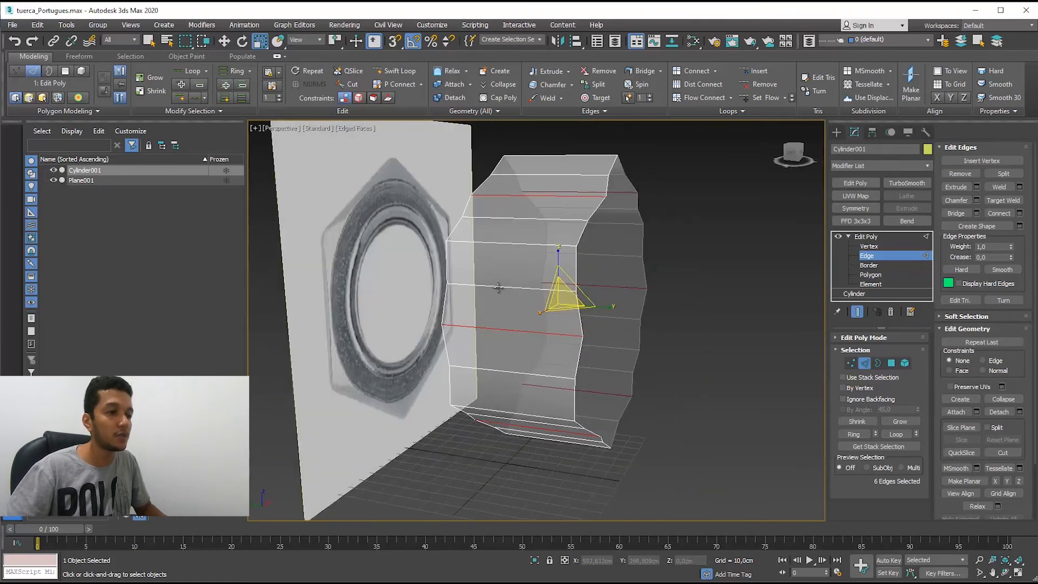
# Try region-selecting the edges across the side faces and refining the selection by removing and adding individual edges.
pyautogui.keyDown('alt'); pyautogui.moveTo(490, 353); pyautogui.dragTo(498, 377, button='middle'); pyautogui.keyUp('alt')
pyautogui.keyDown('alt'); pyautogui.moveTo(505, 285); pyautogui.dragTo(539, 351, button='middle'); pyautogui.keyUp('alt')
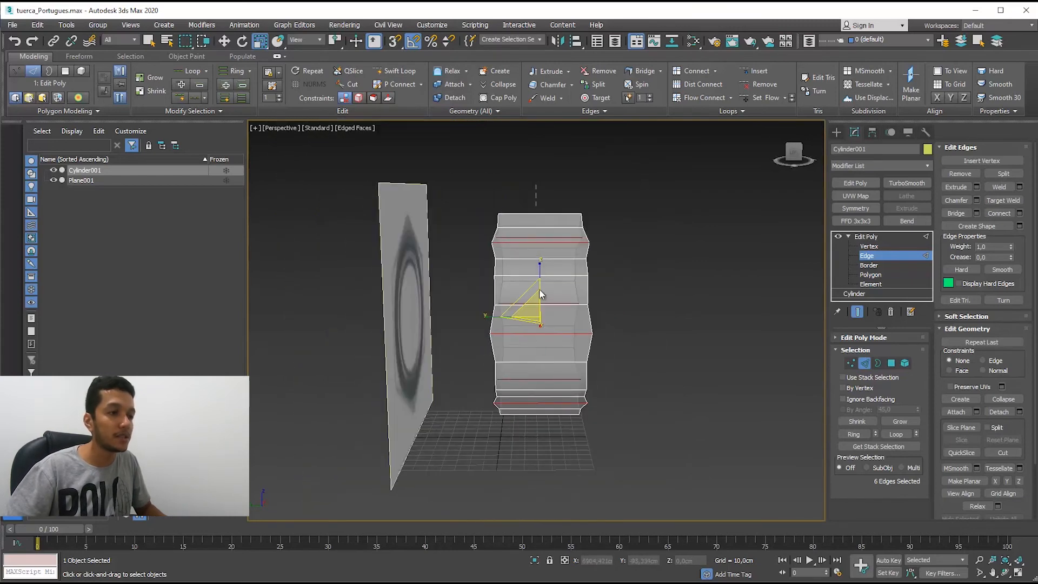
pyautogui.moveTo(540, 462); pyautogui.dragTo(540, 463)
pyautogui.keyDown('alt'); pyautogui.moveTo(578, 393); pyautogui.dragTo(492, 259, button='middle'); pyautogui.keyUp('alt')
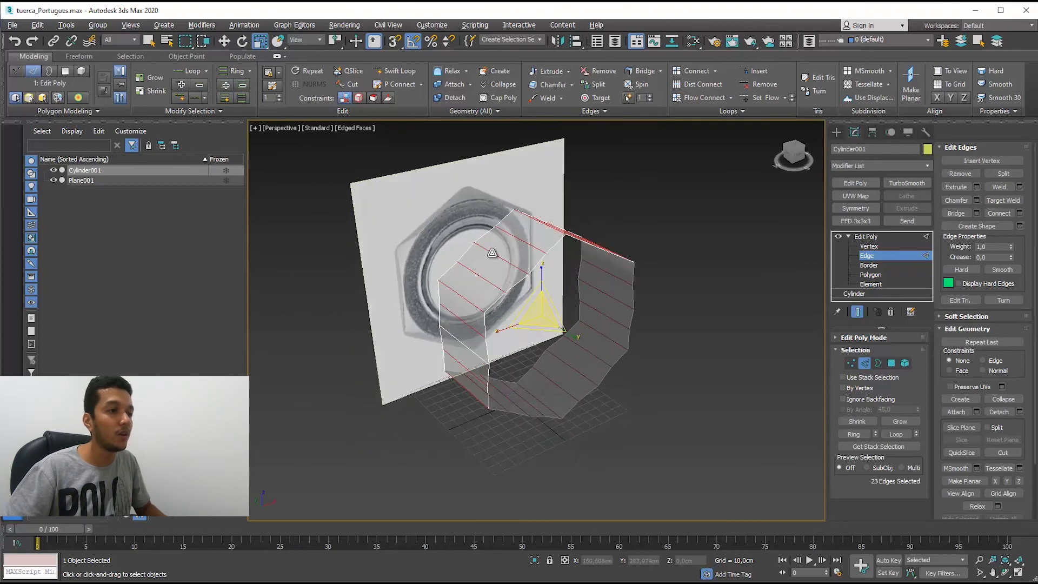
pyautogui.keyDown('alt'); pyautogui.click(493, 254); pyautogui.keyUp('alt')
pyautogui.keyDown('alt'); pyautogui.moveTo(517, 332); pyautogui.dragTo(480, 321, button='middle'); pyautogui.keyUp('alt')
pyautogui.keyDown('alt'); pyautogui.click(479, 304); pyautogui.keyUp('alt')
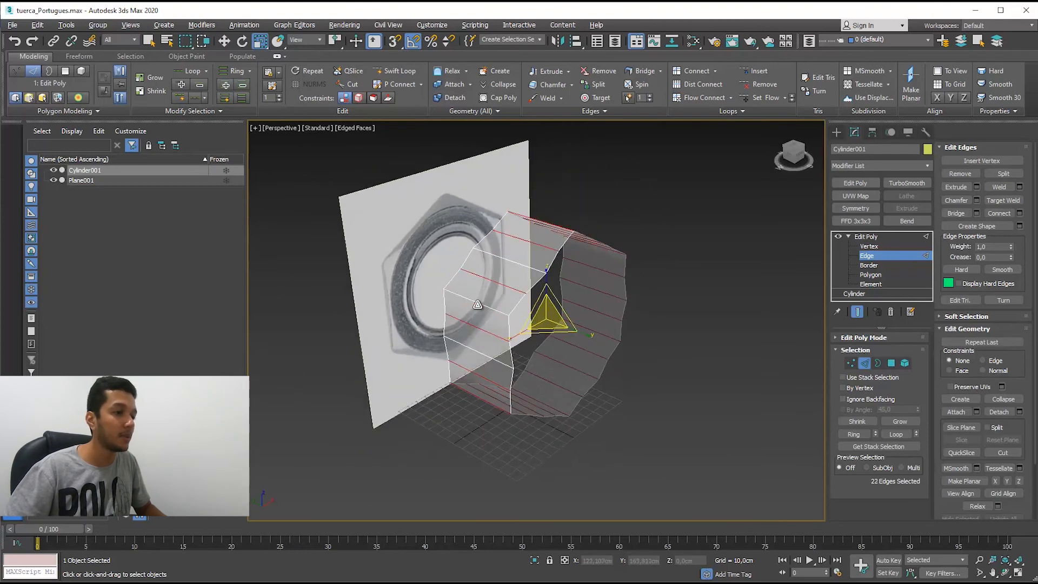
pyautogui.keyDown('ctrl'); pyautogui.click(514, 367); pyautogui.keyUp('ctrl')
pyautogui.keyDown('alt'); pyautogui.moveTo(511, 380); pyautogui.dragTo(545, 339, button='middle'); pyautogui.keyUp('alt')
pyautogui.keyDown('alt'); pyautogui.click(486, 304); pyautogui.keyUp('alt')
pyautogui.keyDown('alt'); pyautogui.click(541, 231); pyautogui.keyUp('alt')
pyautogui.keyDown('ctrl'); pyautogui.click(523, 400); pyautogui.keyUp('ctrl')
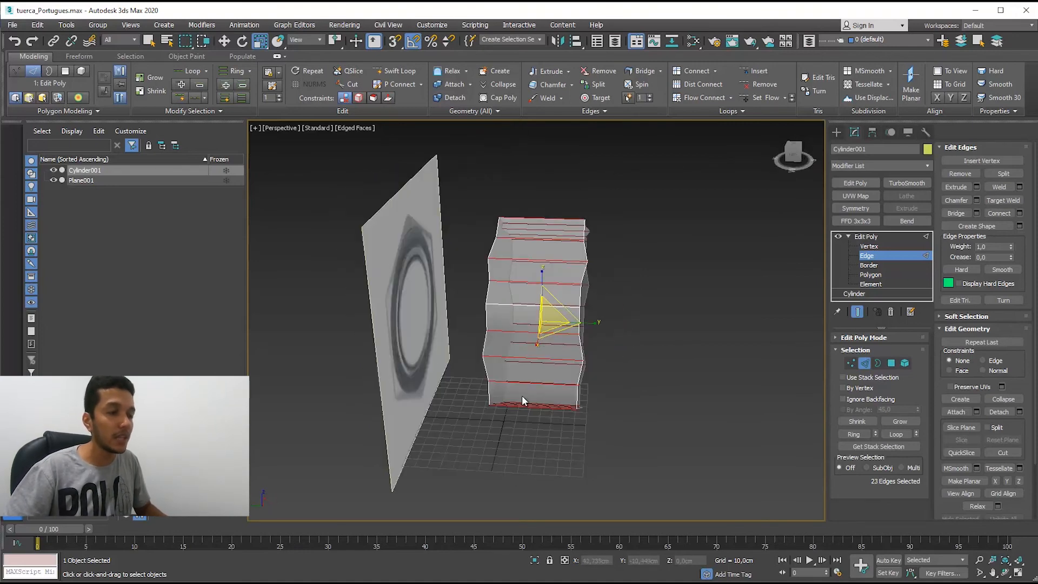
pyautogui.keyDown('alt'); pyautogui.moveTo(531, 388); pyautogui.dragTo(538, 373, button='middle'); pyautogui.keyUp('alt')
# Select a single cross edge on the cylinder's side and extend the selection to its full edge ring.
pyautogui.moveTo(536, 468); pyautogui.dragTo(545, 345)
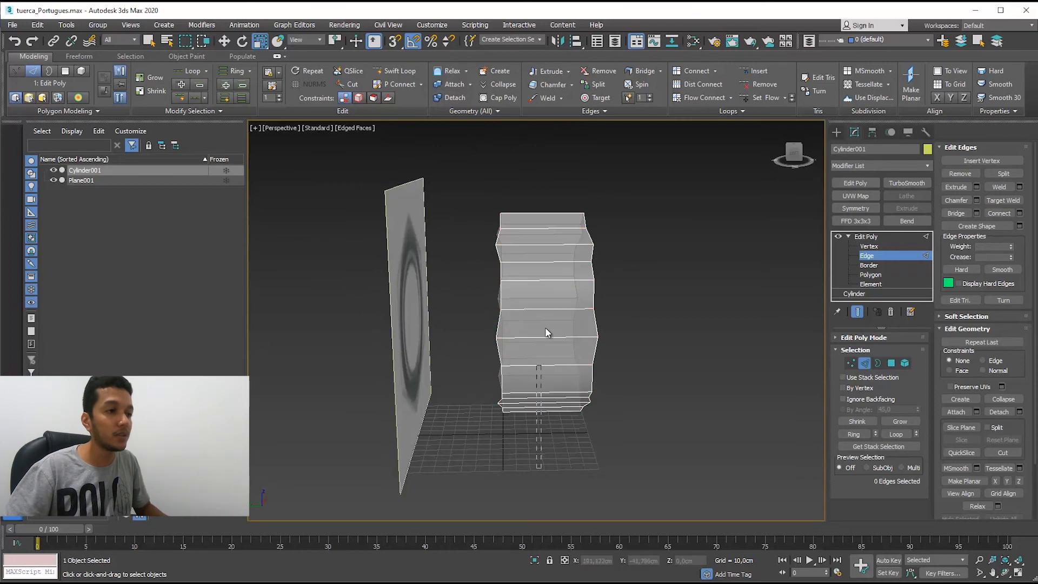
pyautogui.moveTo(550, 185); pyautogui.dragTo(550, 185)
pyautogui.keyDown('alt'); pyautogui.moveTo(549, 185); pyautogui.dragTo(485, 306, button='middle'); pyautogui.keyUp('alt')
pyautogui.click(515, 471)
pyautogui.click(488, 323)
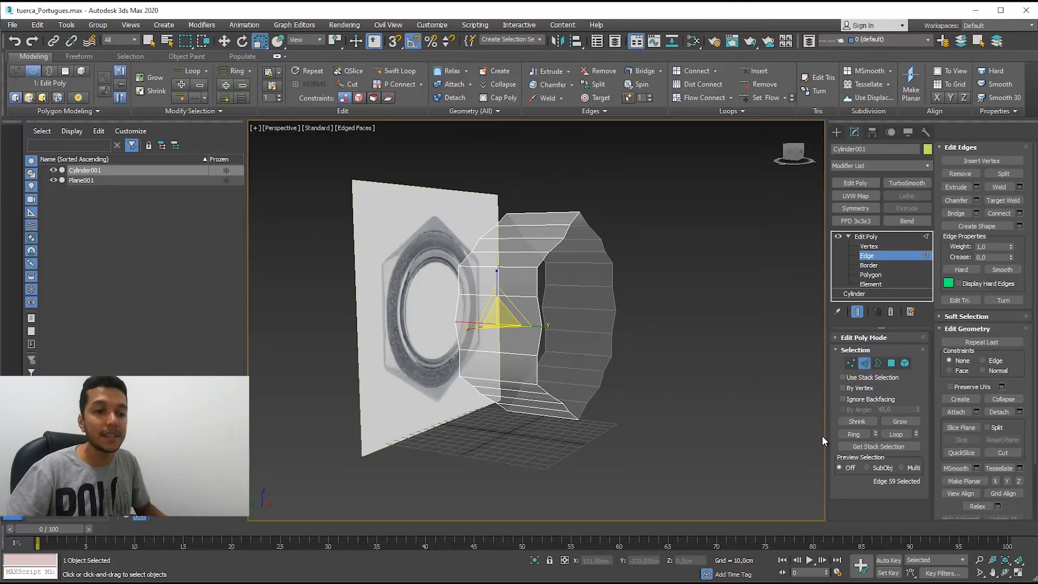
pyautogui.click(852, 434)
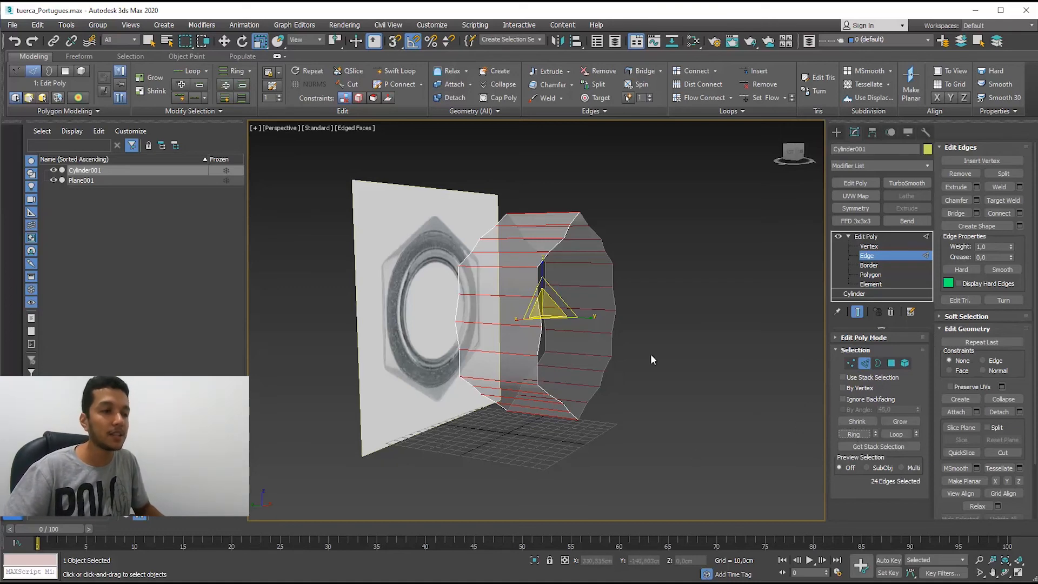
pyautogui.scroll(3, 588, 366)
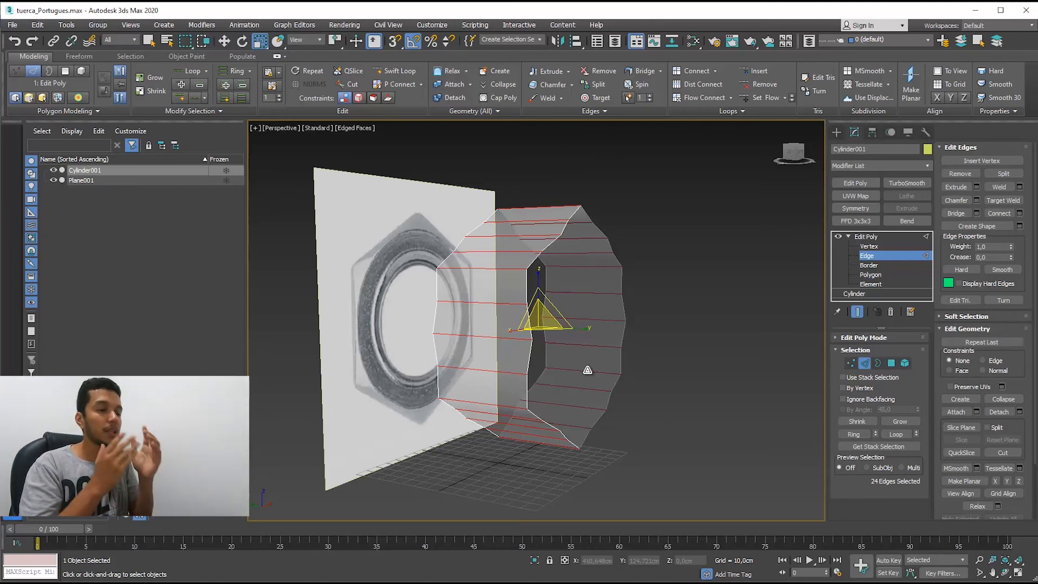
# Try removing individual cross edges from the ring selection around the cylinder.
pyautogui.keyDown('alt'); pyautogui.moveTo(529, 326); pyautogui.dragTo(533, 221, button='middle'); pyautogui.keyUp('alt')
pyautogui.keyDown('alt'); pyautogui.click(511, 294); pyautogui.keyUp('alt')
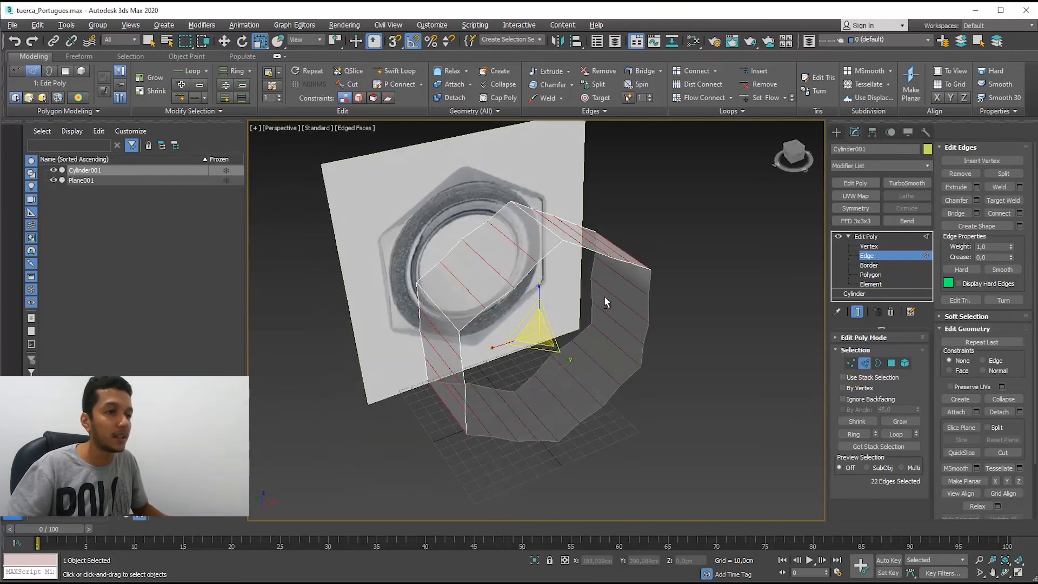
pyautogui.keyDown('alt'); pyautogui.moveTo(565, 258); pyautogui.dragTo(673, 309, button='middle'); pyautogui.keyUp('alt')
pyautogui.keyDown('alt'); pyautogui.click(641, 275); pyautogui.keyUp('alt')
pyautogui.keyDown('alt'); pyautogui.moveTo(641, 274); pyautogui.dragTo(591, 454, button='middle'); pyautogui.keyUp('alt')
pyautogui.keyDown('alt'); pyautogui.click(540, 412); pyautogui.keyUp('alt')
pyautogui.keyDown('alt'); pyautogui.moveTo(436, 367); pyautogui.dragTo(570, 331, button='middle'); pyautogui.keyUp('alt')
pyautogui.moveTo(570, 331); pyautogui.dragTo(577, 330)
pyautogui.keyDown('alt'); pyautogui.moveTo(578, 331); pyautogui.dragTo(491, 348, button='middle'); pyautogui.keyUp('alt')
# Select the middle cross edge on each of the six side faces with see-through display toggled, and leave edge editing.
pyautogui.click(492, 346)
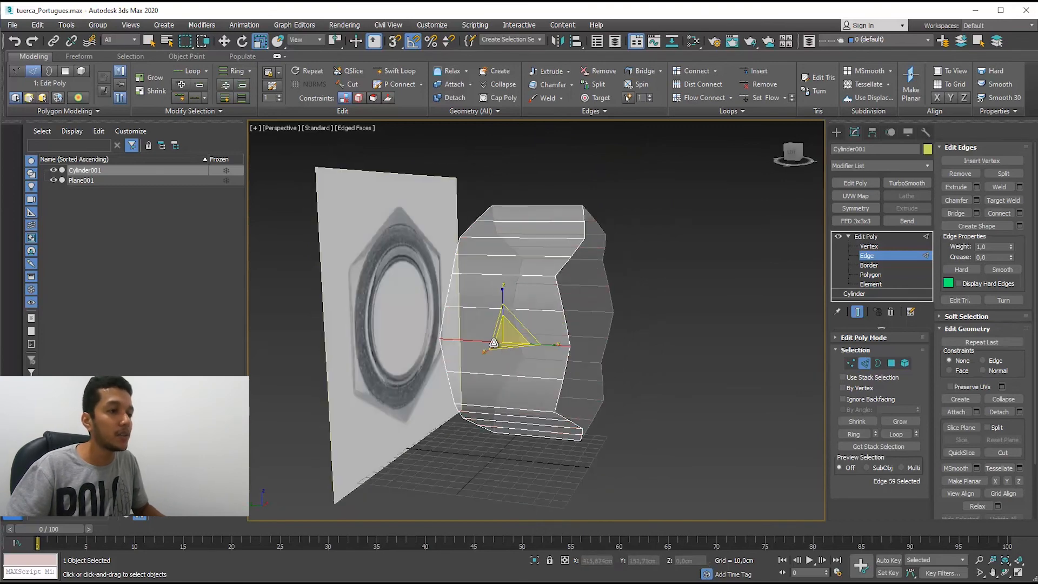
pyautogui.hotkey('alt', 'x')
pyautogui.click(549, 267)
pyautogui.keyDown('ctrl'); pyautogui.click(547, 234); pyautogui.keyUp('ctrl')
pyautogui.keyDown('alt'); pyautogui.moveTo(547, 234); pyautogui.dragTo(554, 321, button='middle'); pyautogui.keyUp('alt')
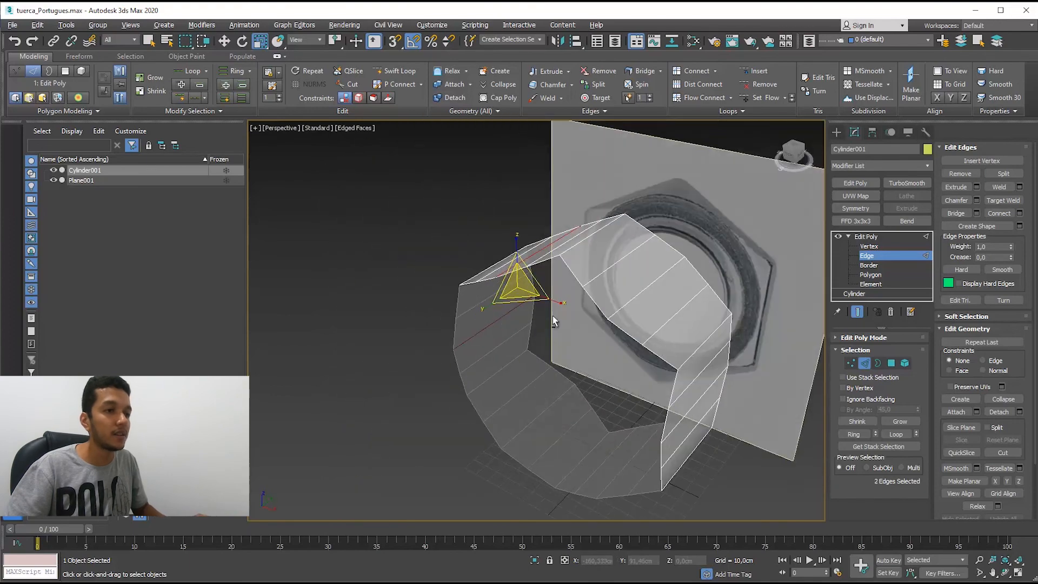
pyautogui.keyDown('ctrl'); pyautogui.click(655, 284); pyautogui.keyUp('ctrl')
pyautogui.keyDown('alt'); pyautogui.moveTo(627, 361); pyautogui.dragTo(609, 402, button='middle'); pyautogui.keyUp('alt')
pyautogui.keyDown('ctrl'); pyautogui.click(641, 427); pyautogui.keyUp('ctrl')
pyautogui.keyDown('ctrl'); pyautogui.click(526, 424); pyautogui.keyUp('ctrl')
pyautogui.scroll(3, 609, 407)
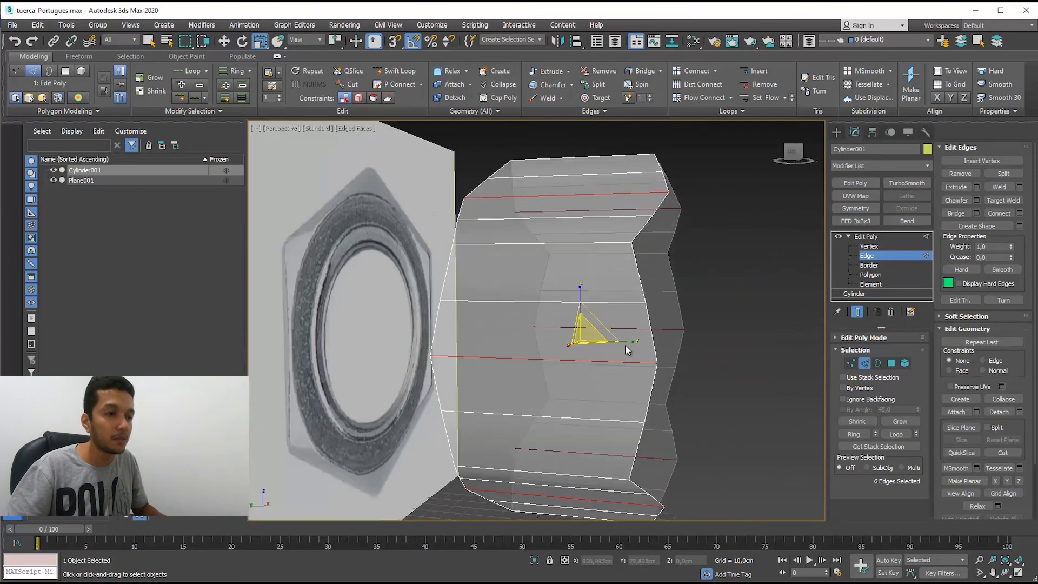
pyautogui.scroll(-3, 624, 340)
pyautogui.keyDown('alt'); pyautogui.moveTo(625, 340); pyautogui.dragTo(691, 343, button='middle'); pyautogui.keyUp('alt')
pyautogui.click(865, 237)
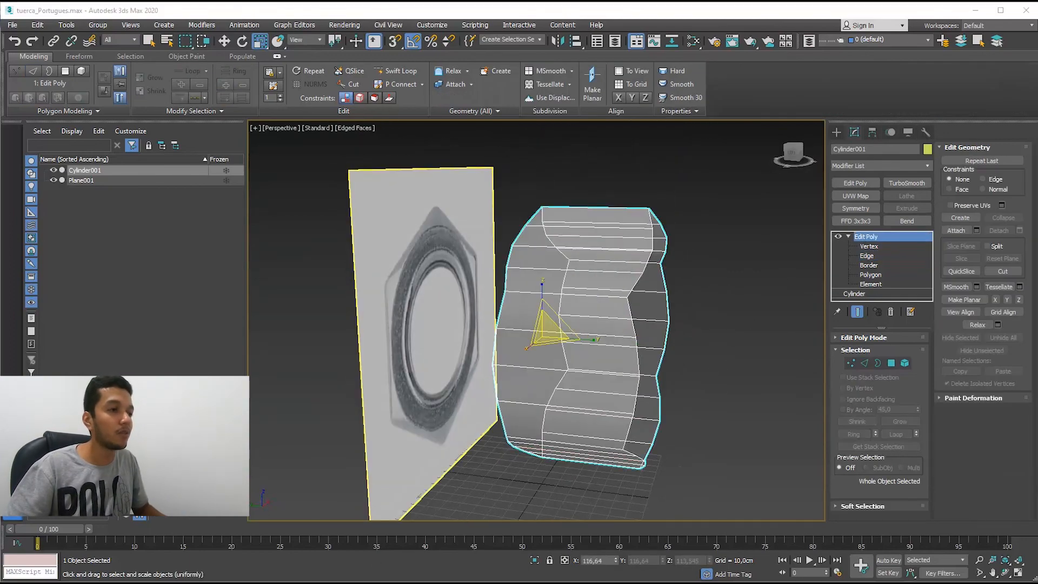
# Switch to Windows Photo Viewer to examine the reference nut photo, and return to 3ds Max to inspect the curved side faces.
pyautogui.hotkey('alt', 'Tab')
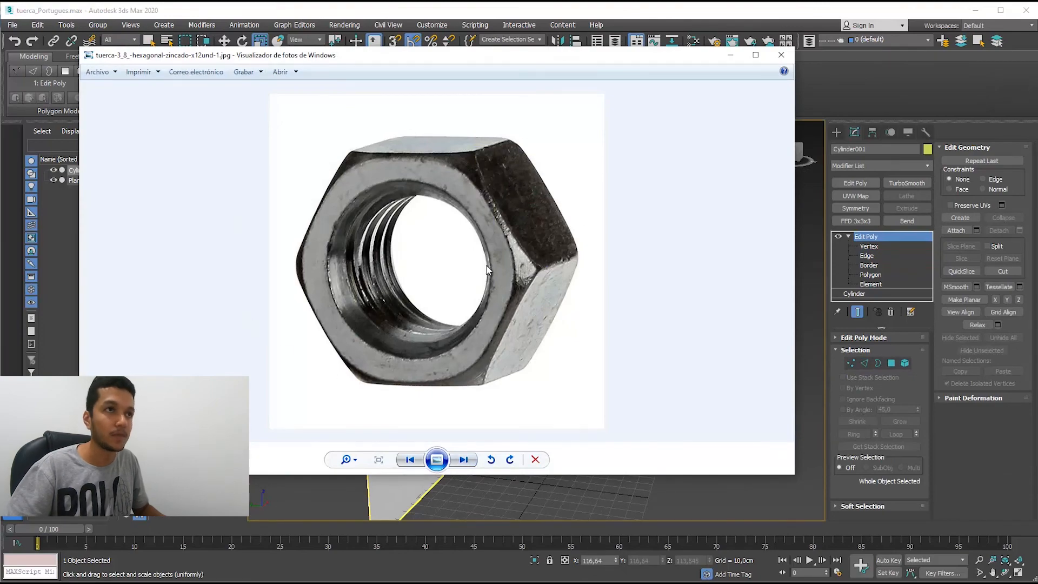
pyautogui.click(730, 54)
pyautogui.keyDown('alt'); pyautogui.moveTo(724, 243); pyautogui.dragTo(653, 300, button='middle'); pyautogui.keyUp('alt')
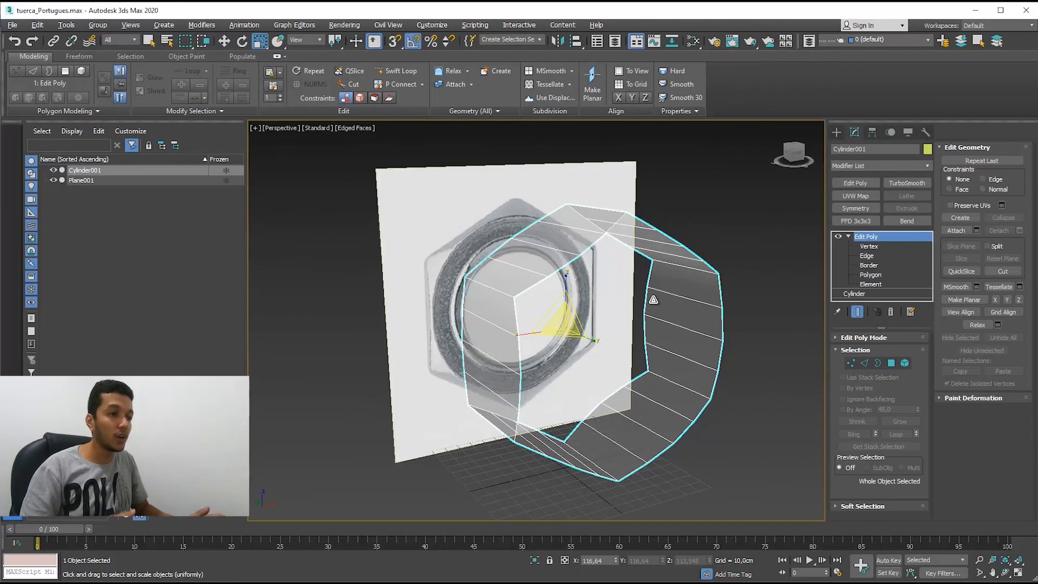
pyautogui.moveTo(661, 302)
pyautogui.keyDown('alt'); pyautogui.mouseDown(button='middle')
pyautogui.moveTo(678, 303)
pyautogui.moveTo(668, 306)
pyautogui.mouseUp(button='middle'); pyautogui.keyUp('alt')
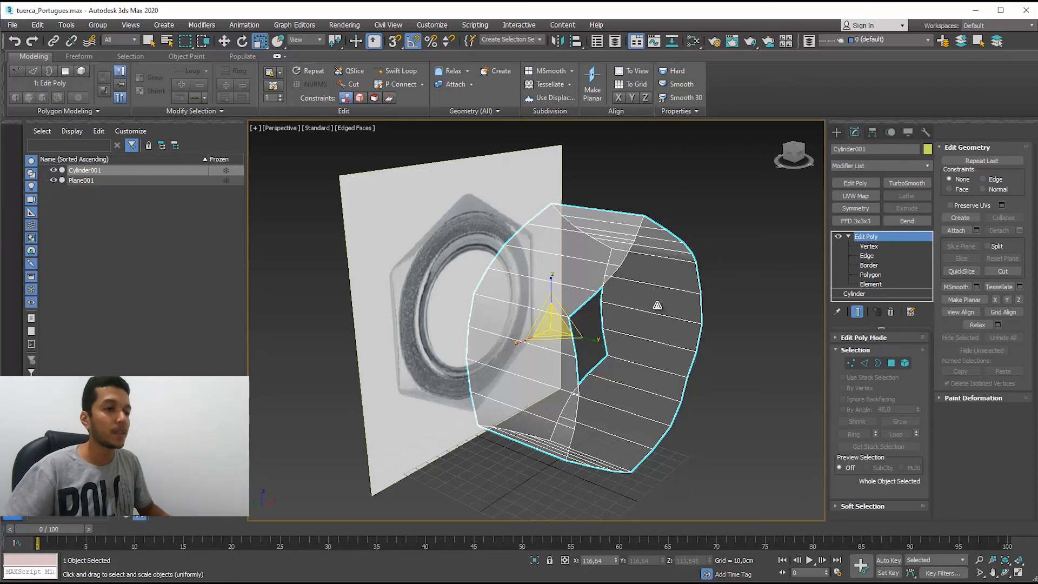
pyautogui.moveTo(661, 303)
pyautogui.keyDown('alt'); pyautogui.mouseDown(button='middle')
pyautogui.moveTo(645, 312)
pyautogui.moveTo(660, 320)
pyautogui.mouseUp(button='middle'); pyautogui.keyUp('alt')
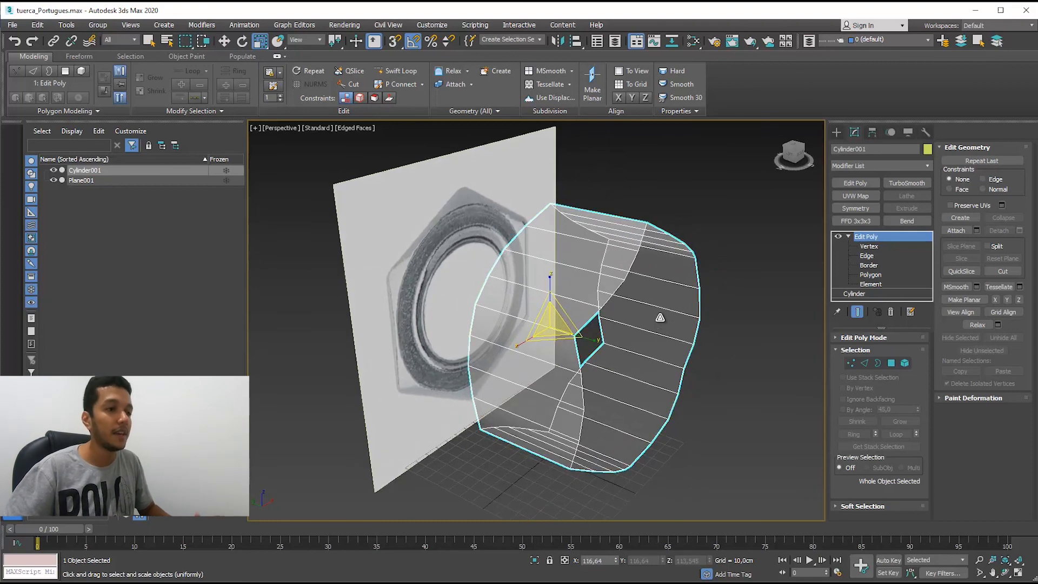